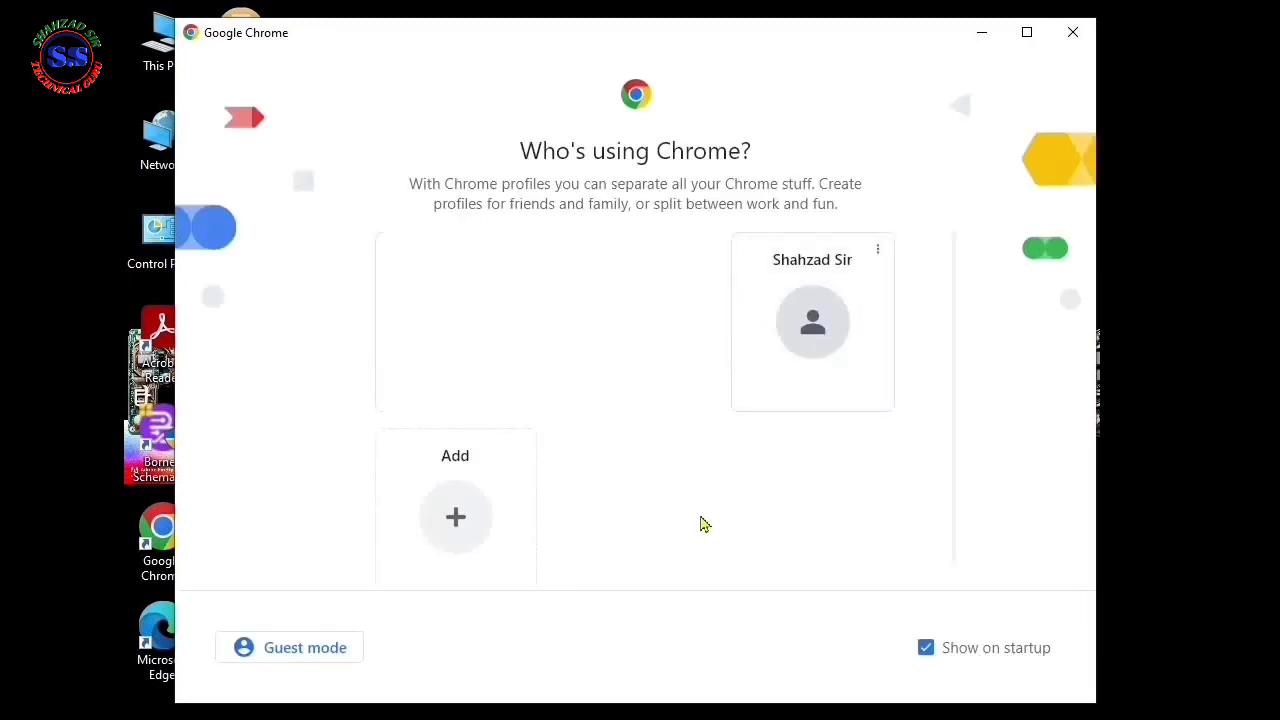
Open the existing named Chrome profile and search Google for "oppoa53".
left_click(863, 331)
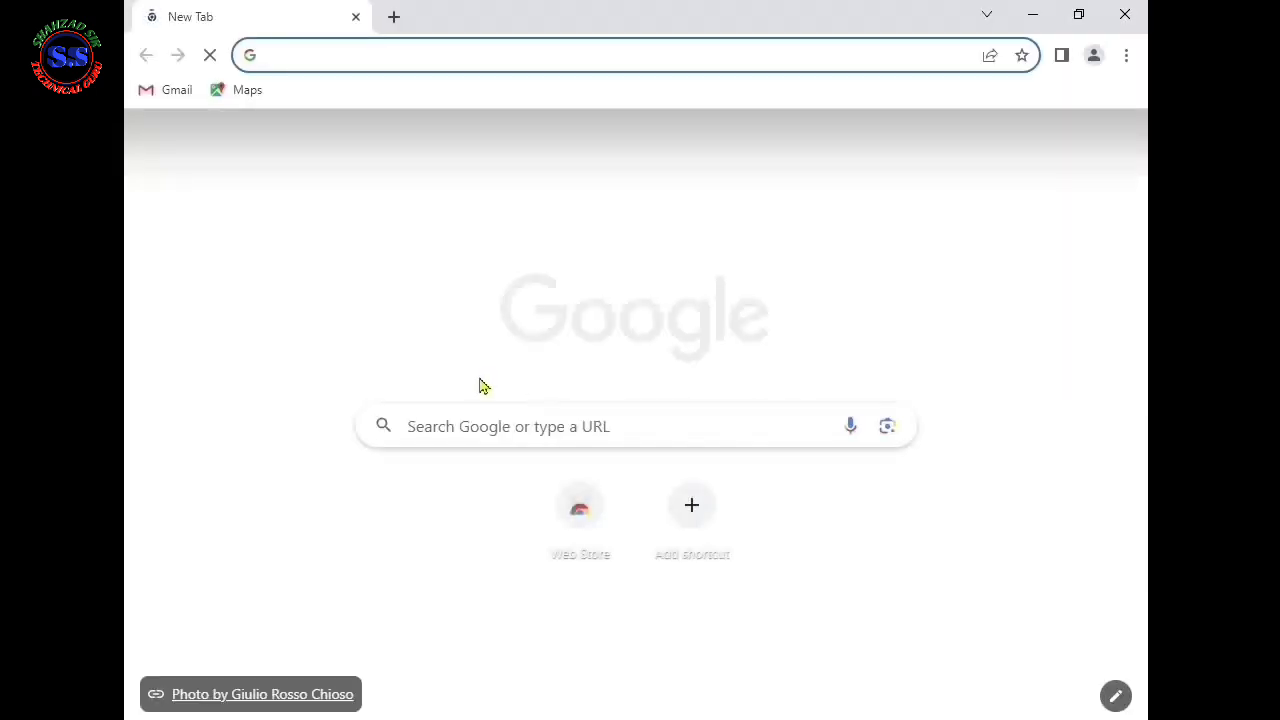
left_click(485, 418)
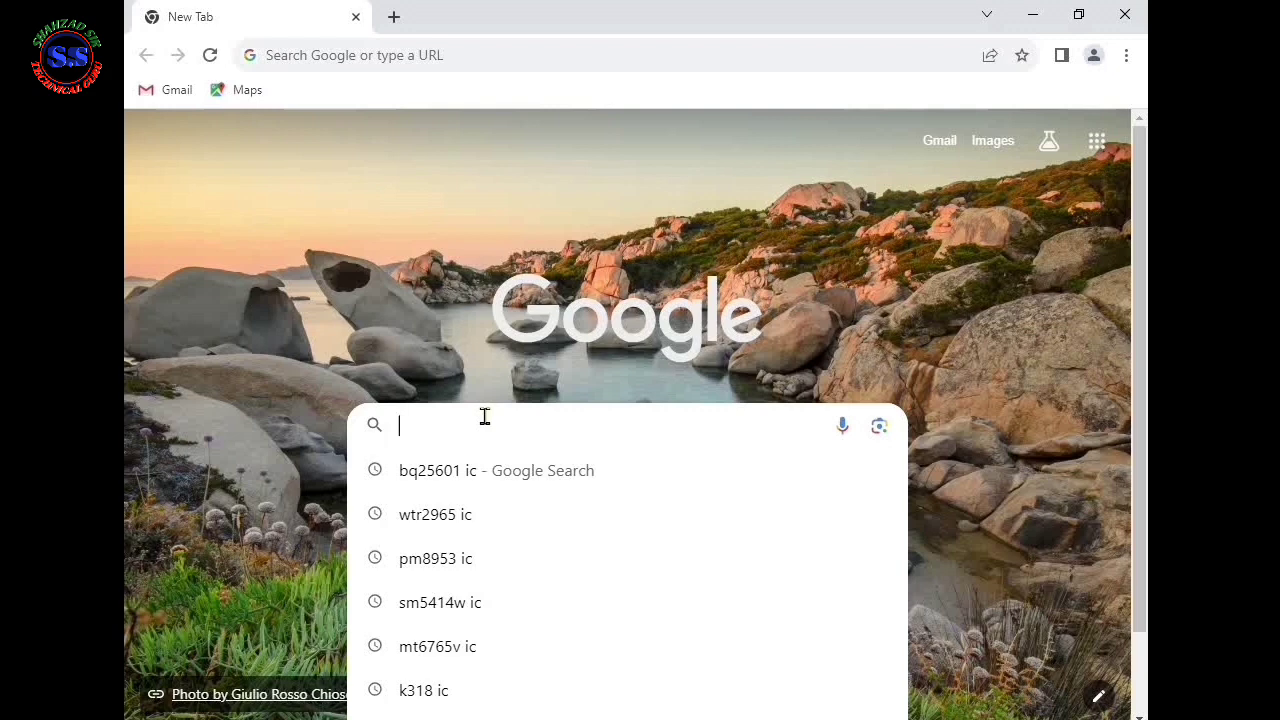
type("oppoa")
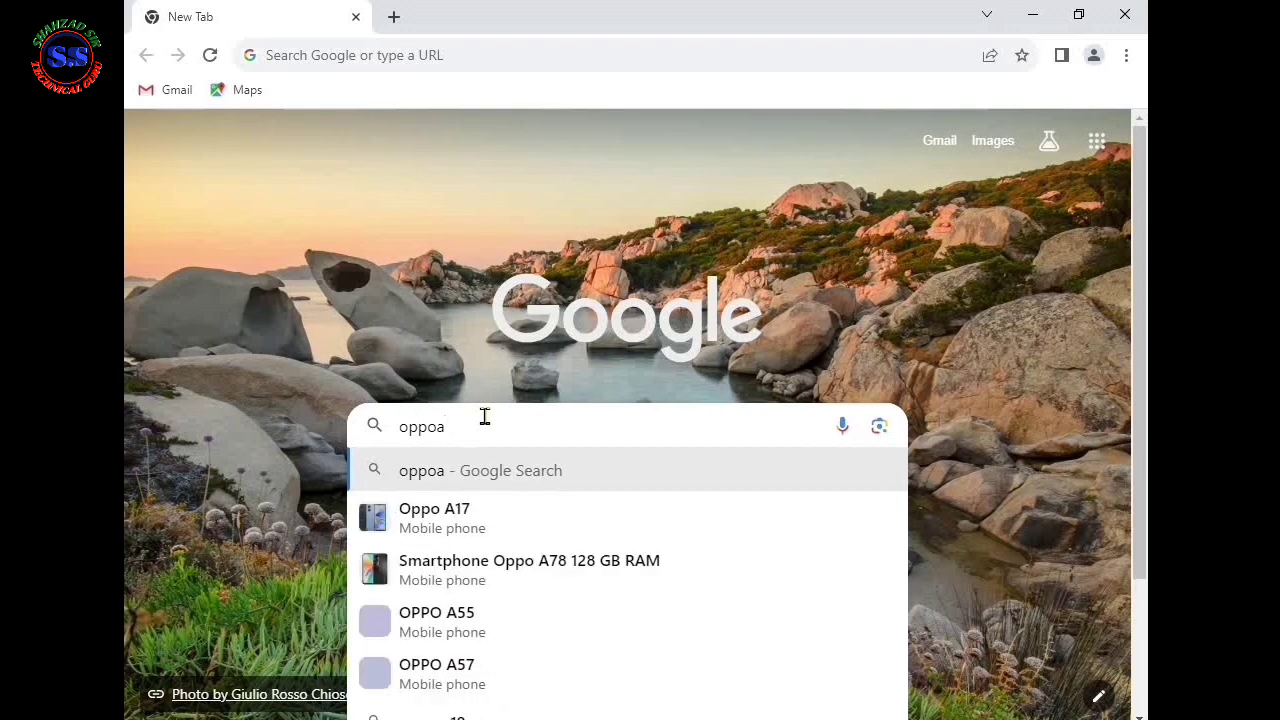
type("53")
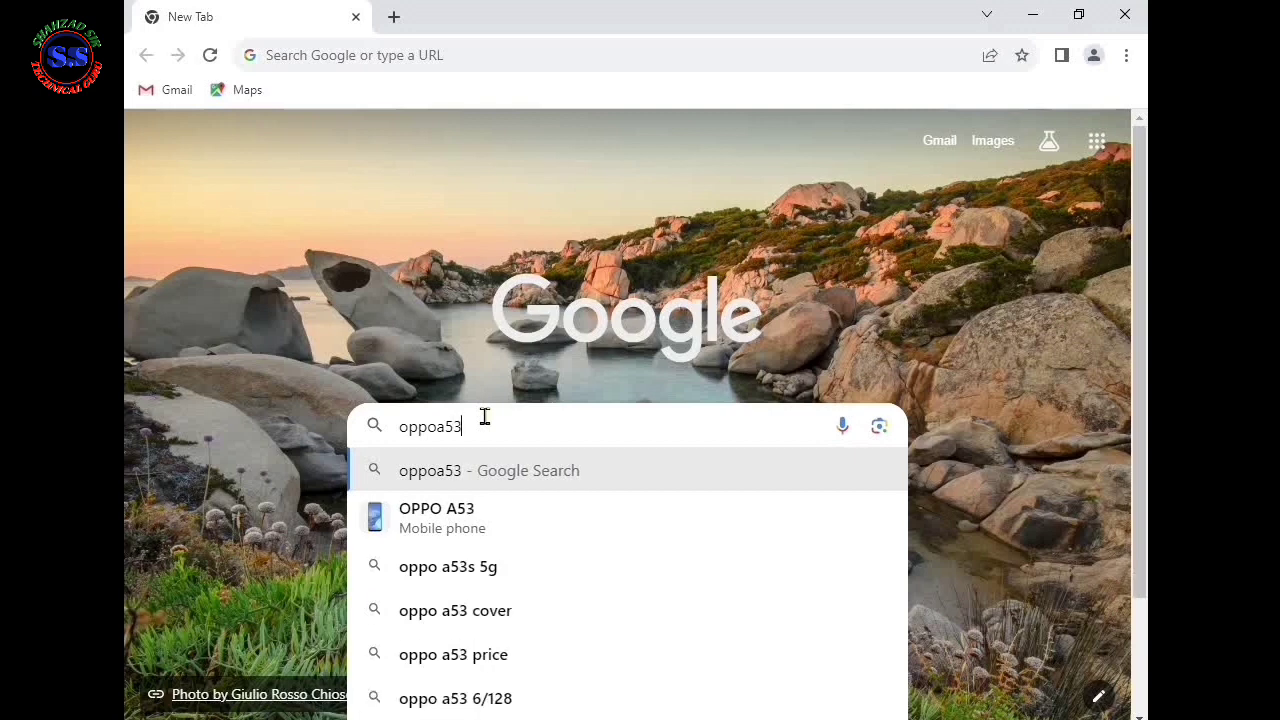
key("Return")
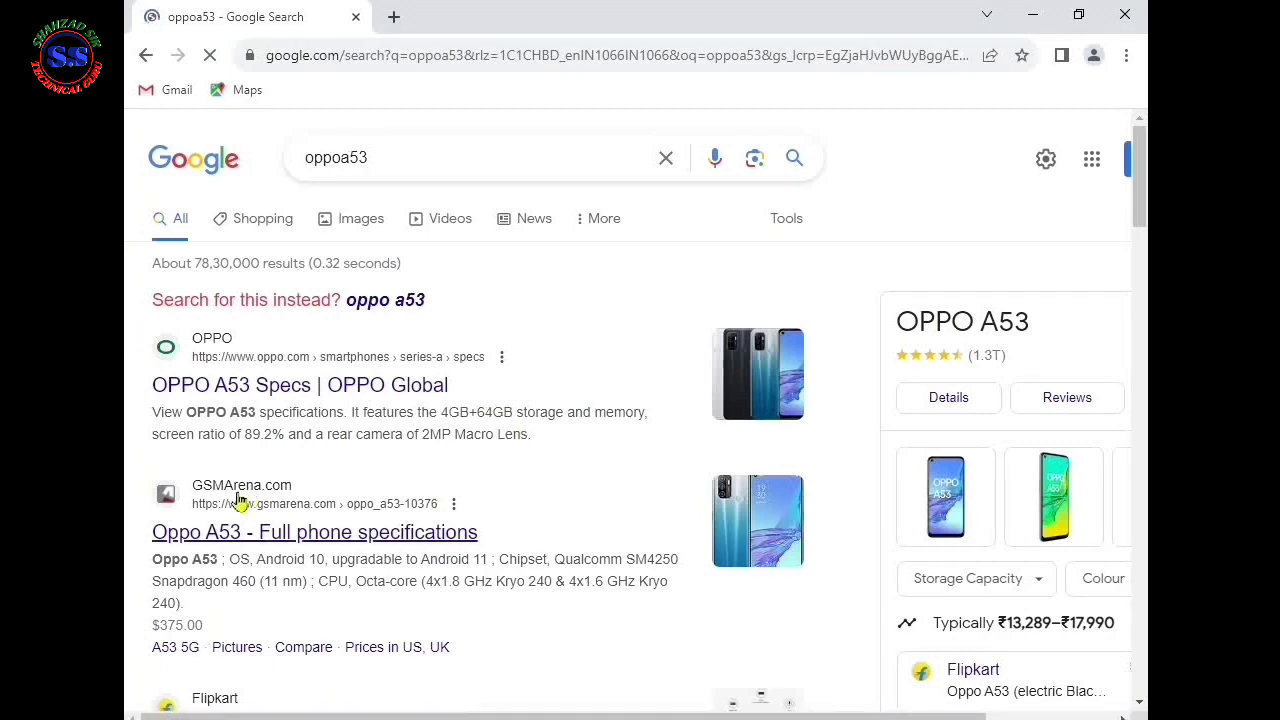
Open the GSMArena full specifications of the Oppo A53 and highlight the manufacturer name in the Chipset entry.
left_click(310, 550)
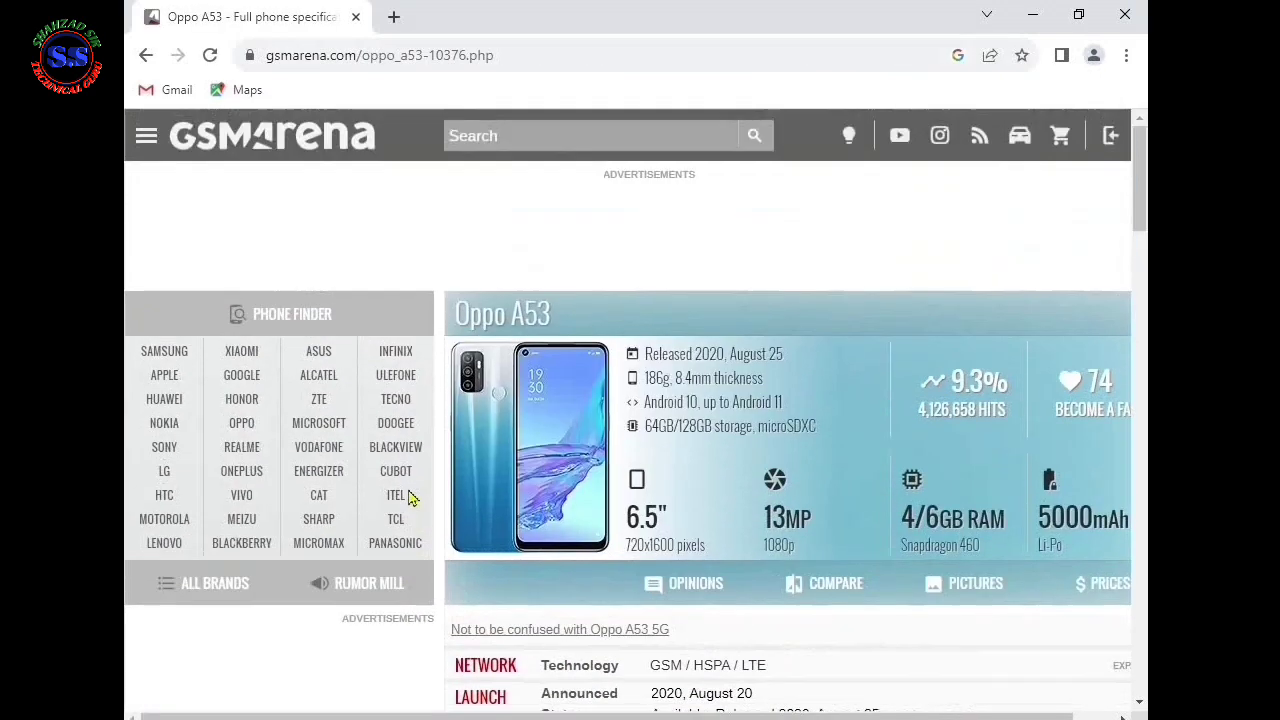
scroll(645, 452, "down", 3)
scroll(646, 449, "down", 7)
scroll(586, 303, "up", 7)
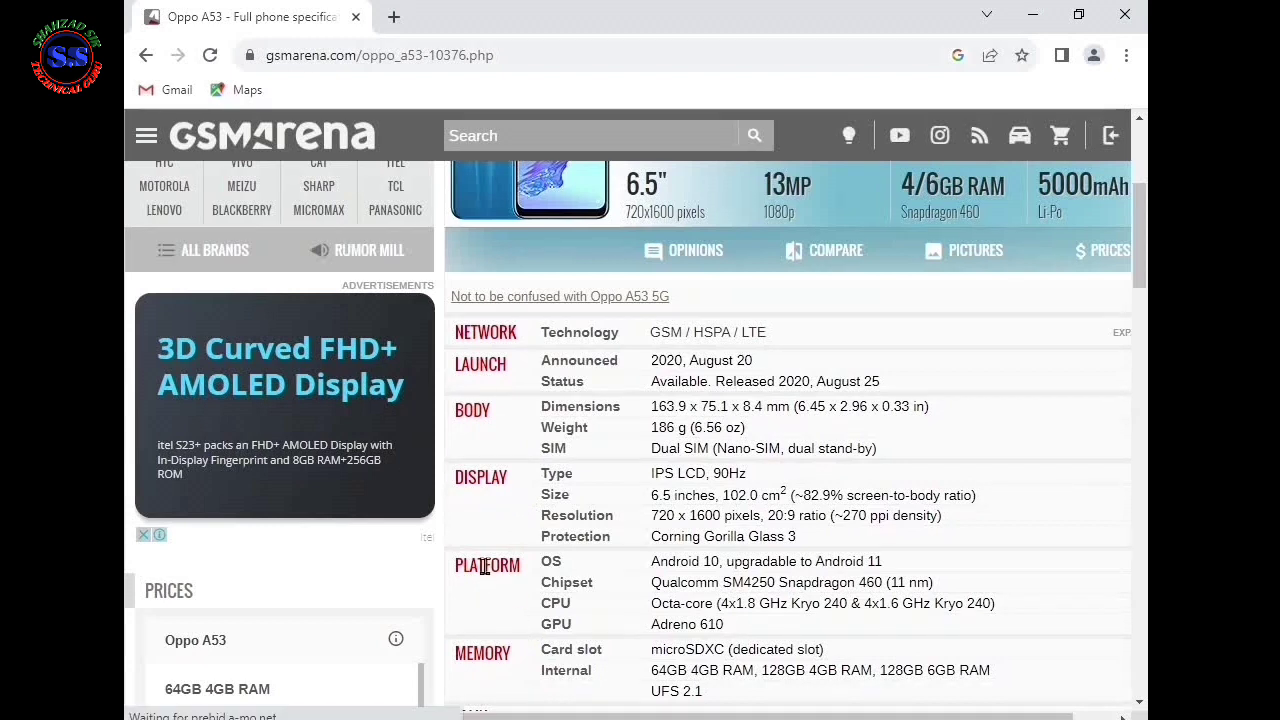
double_click(656, 588)
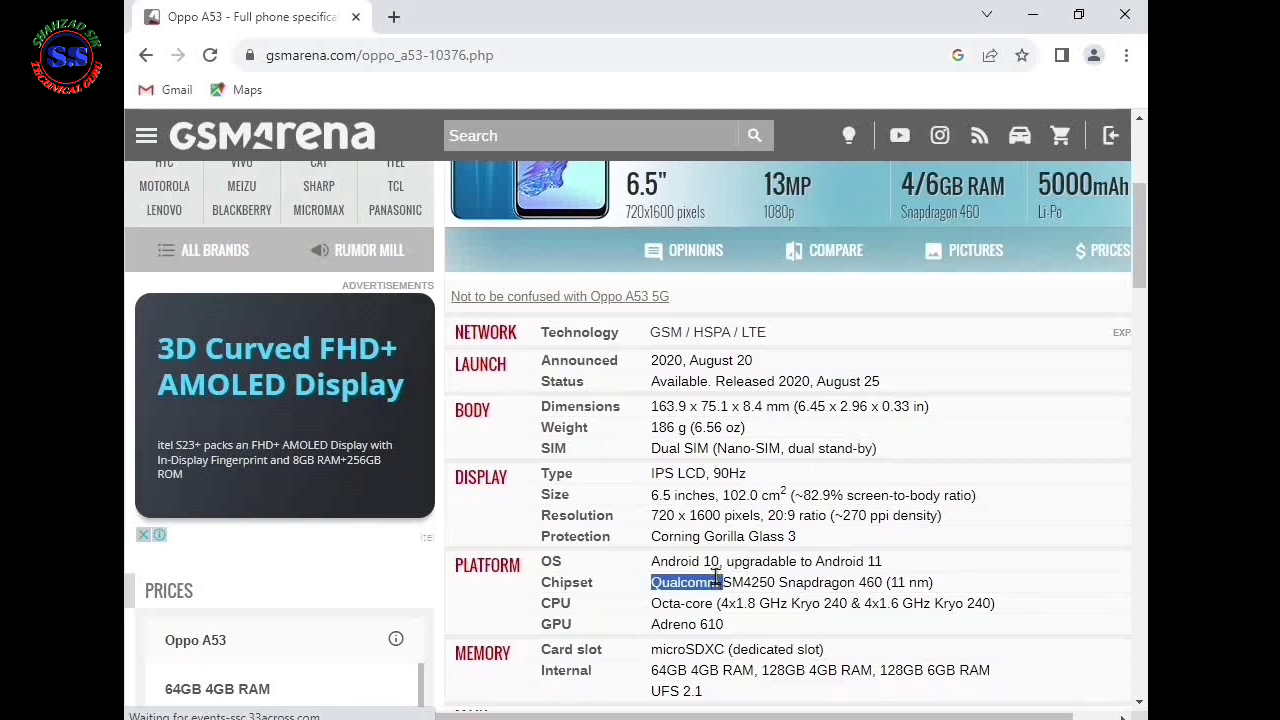
Return to the Google results and search for "redmi note 11" instead.
left_click(145, 55)
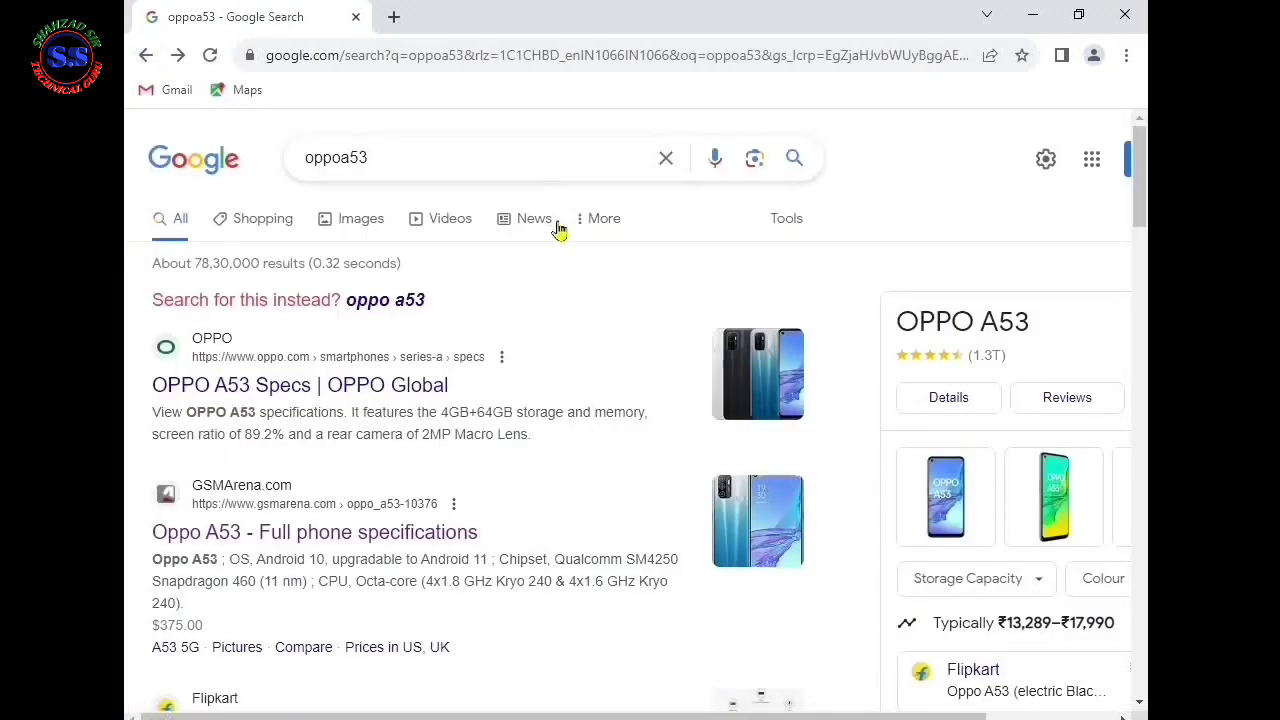
left_click(666, 157)
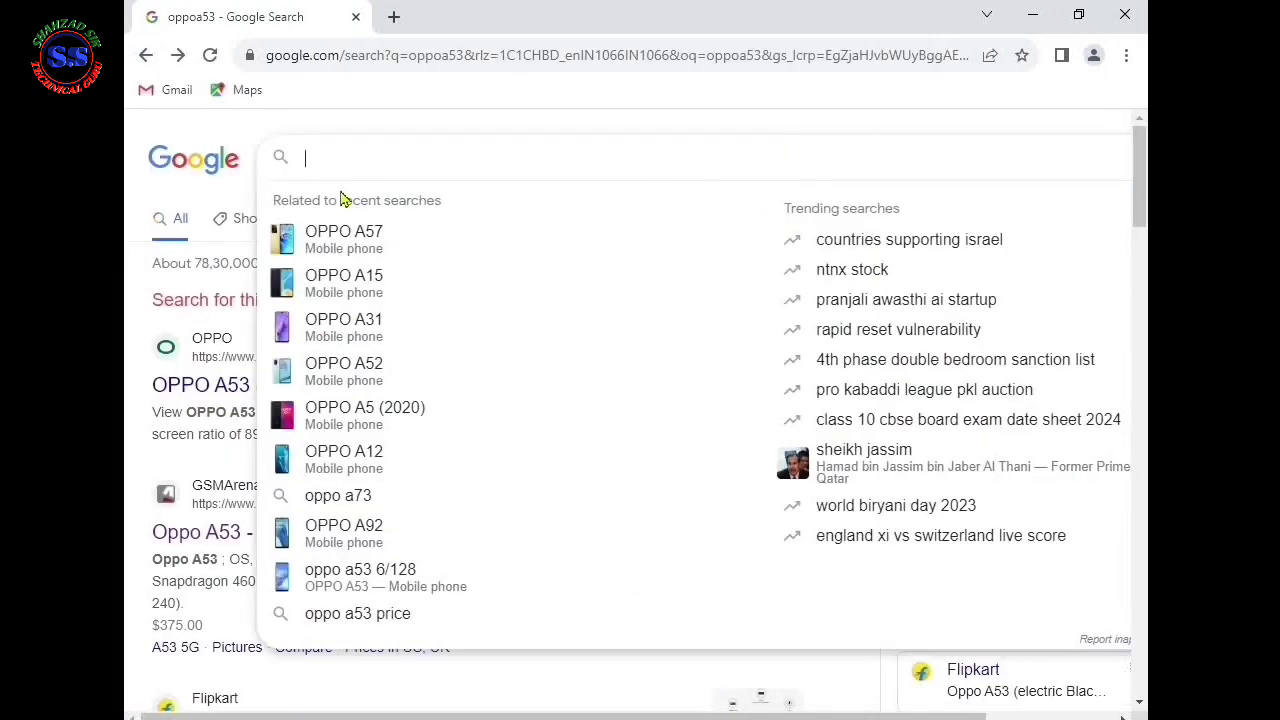
type("redmi")
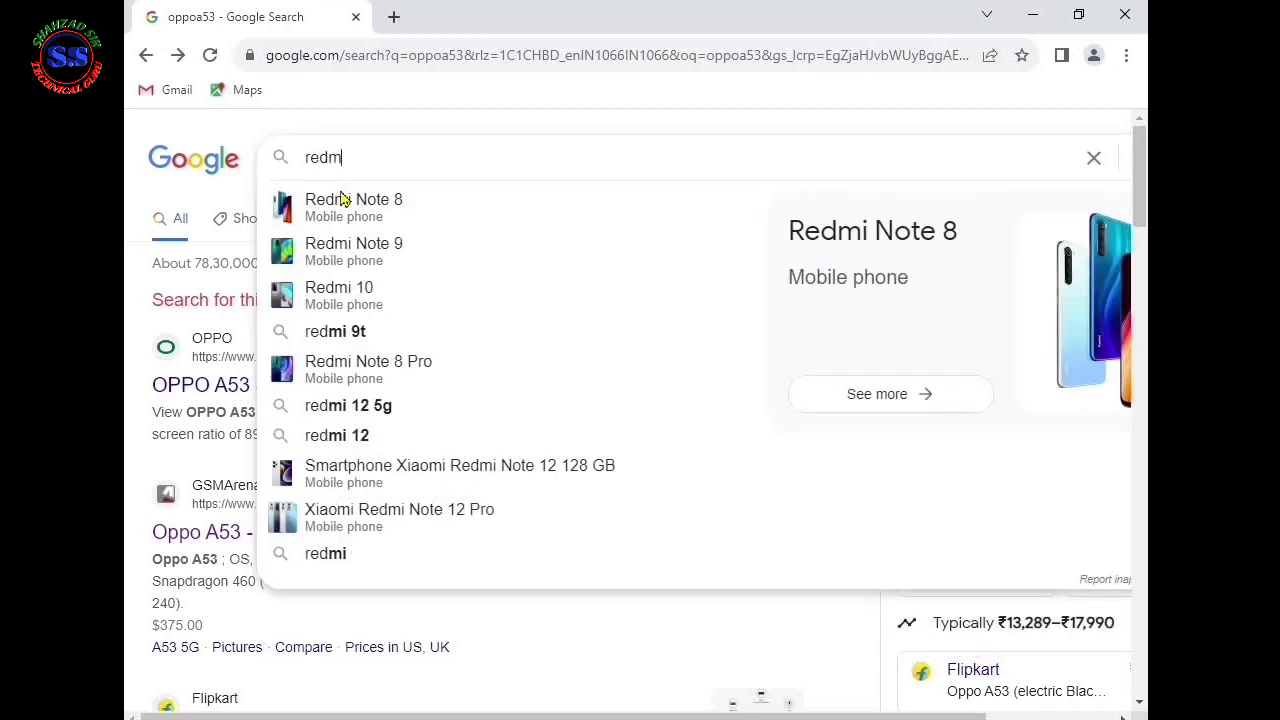
type(" note")
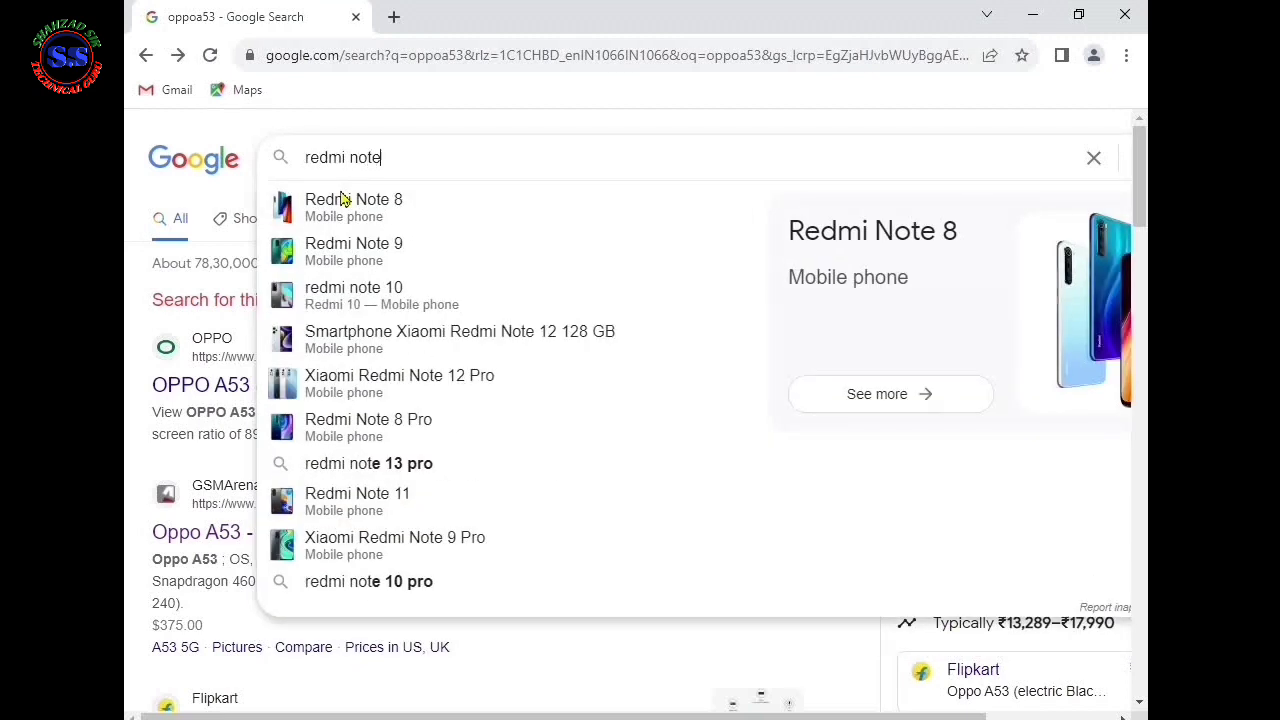
type(" 11")
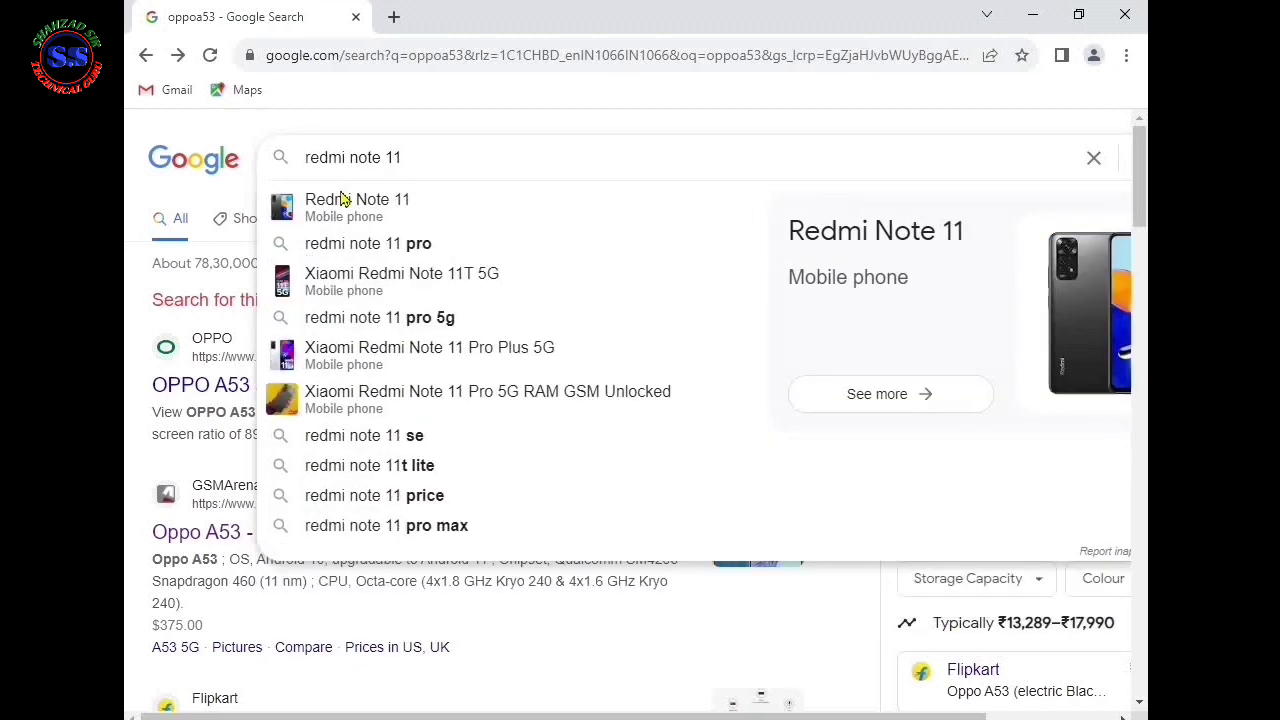
left_click(340, 199)
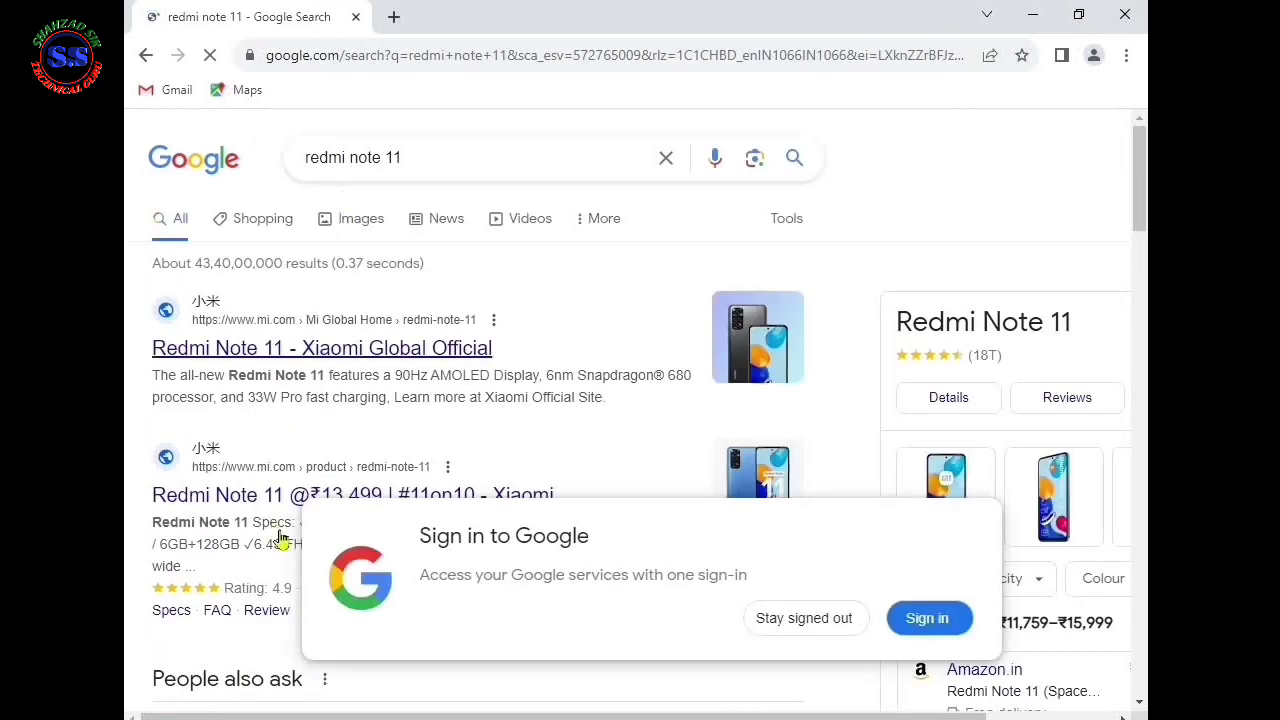
Open the GSMArena specifications of the Xiaomi Redmi Note 11 and highlight the start of its Chipset entry.
scroll(278, 530, "down", 1)
scroll(278, 530, "down", 4)
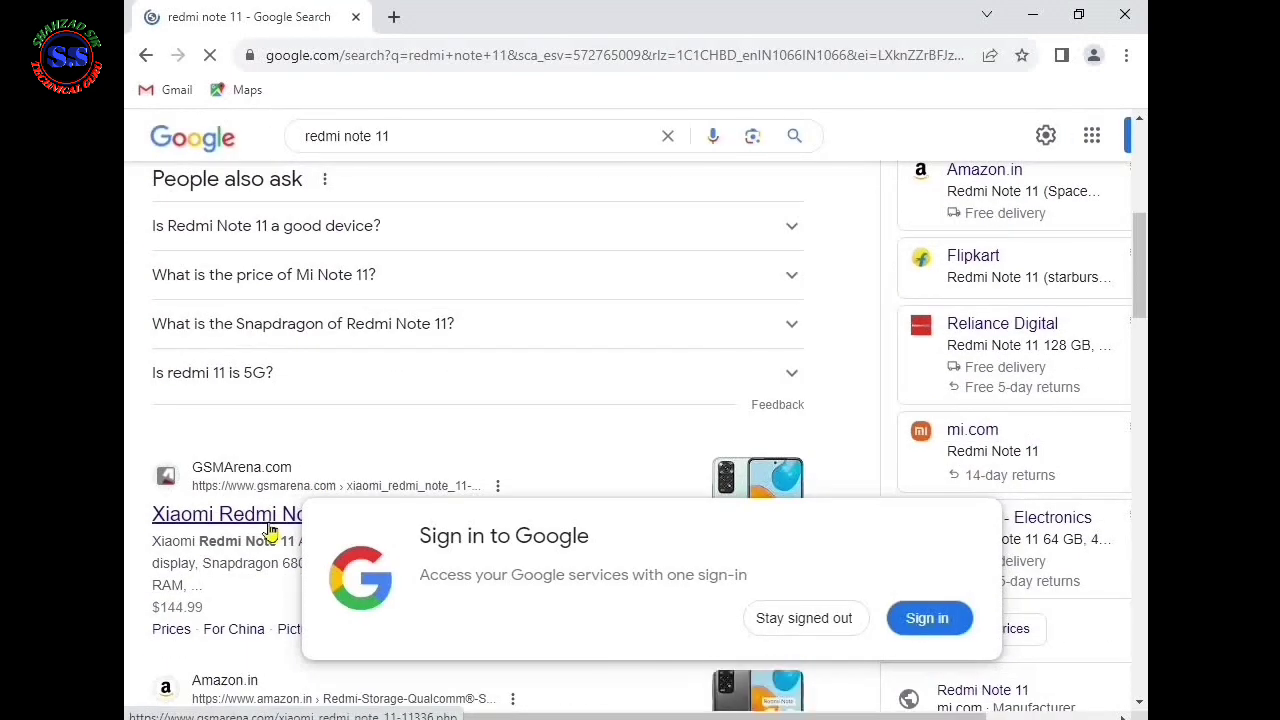
left_click(268, 522)
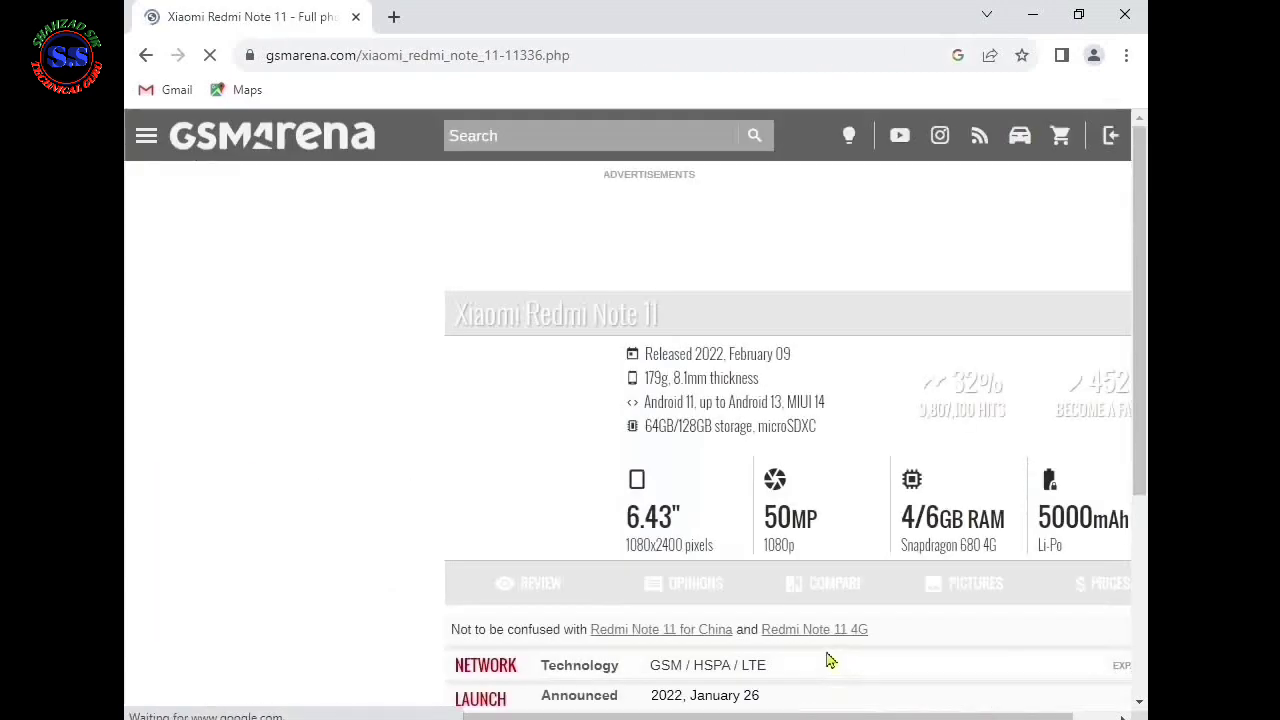
scroll(737, 517, "down", 5)
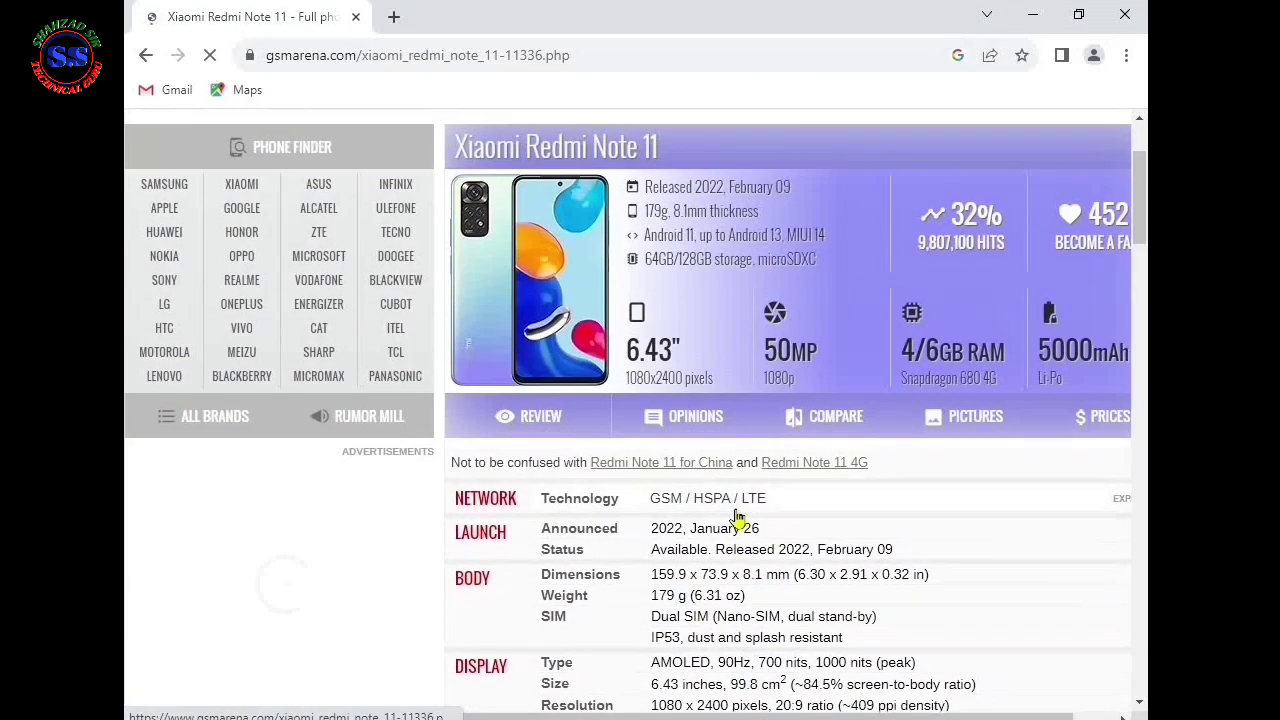
scroll(736, 511, "up", 2)
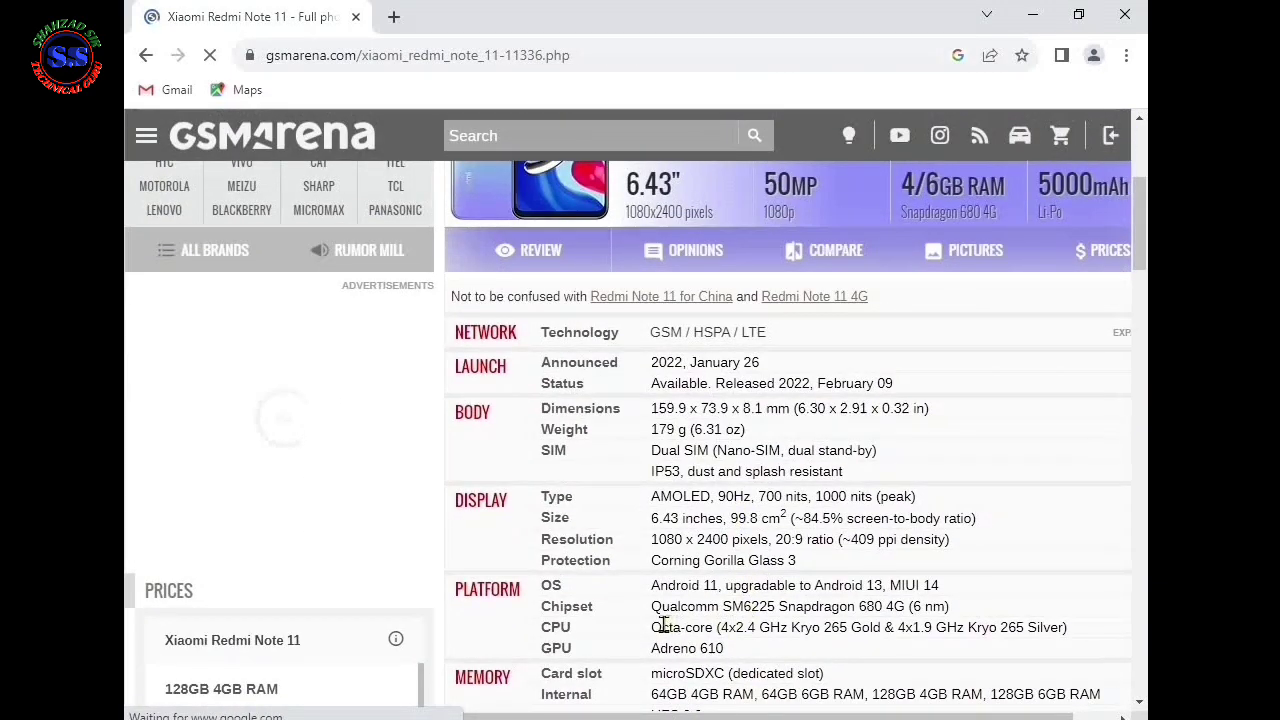
left_click_drag(651, 607, 748, 612)
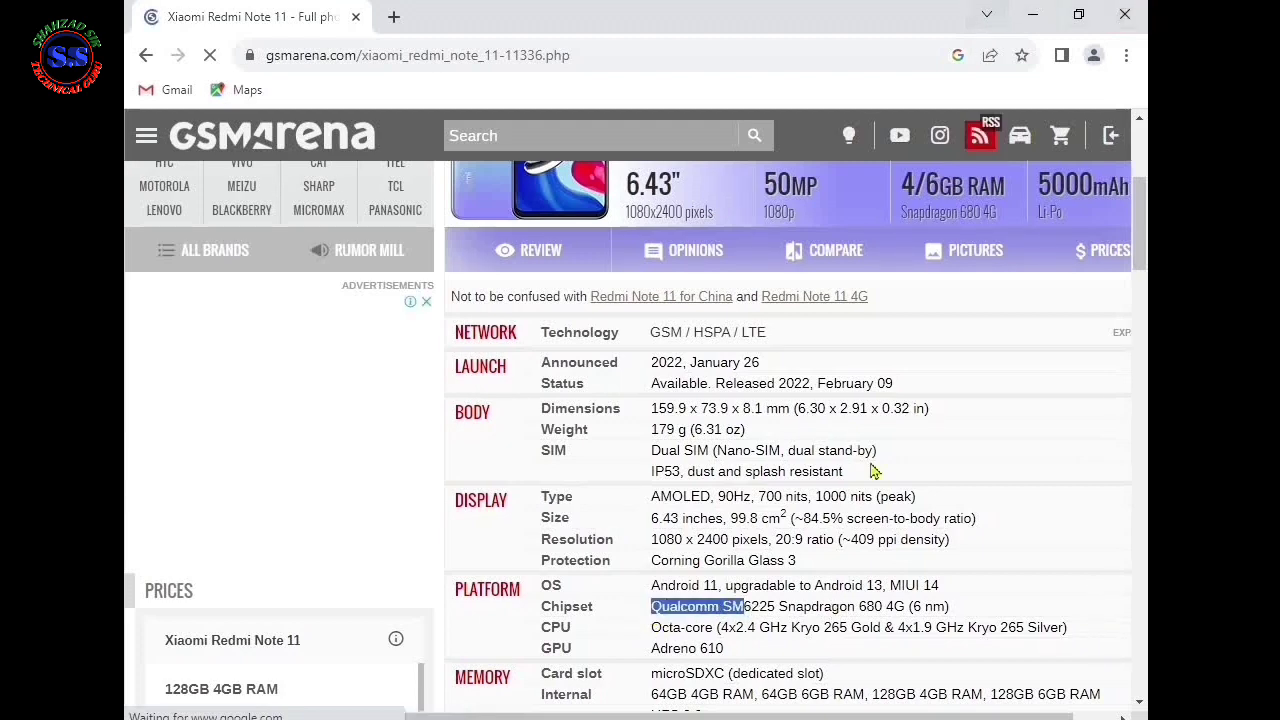
Go back to the Google results, dismiss the sign-in prompt by staying signed out, and search for "vivo y20i".
left_click(148, 56)
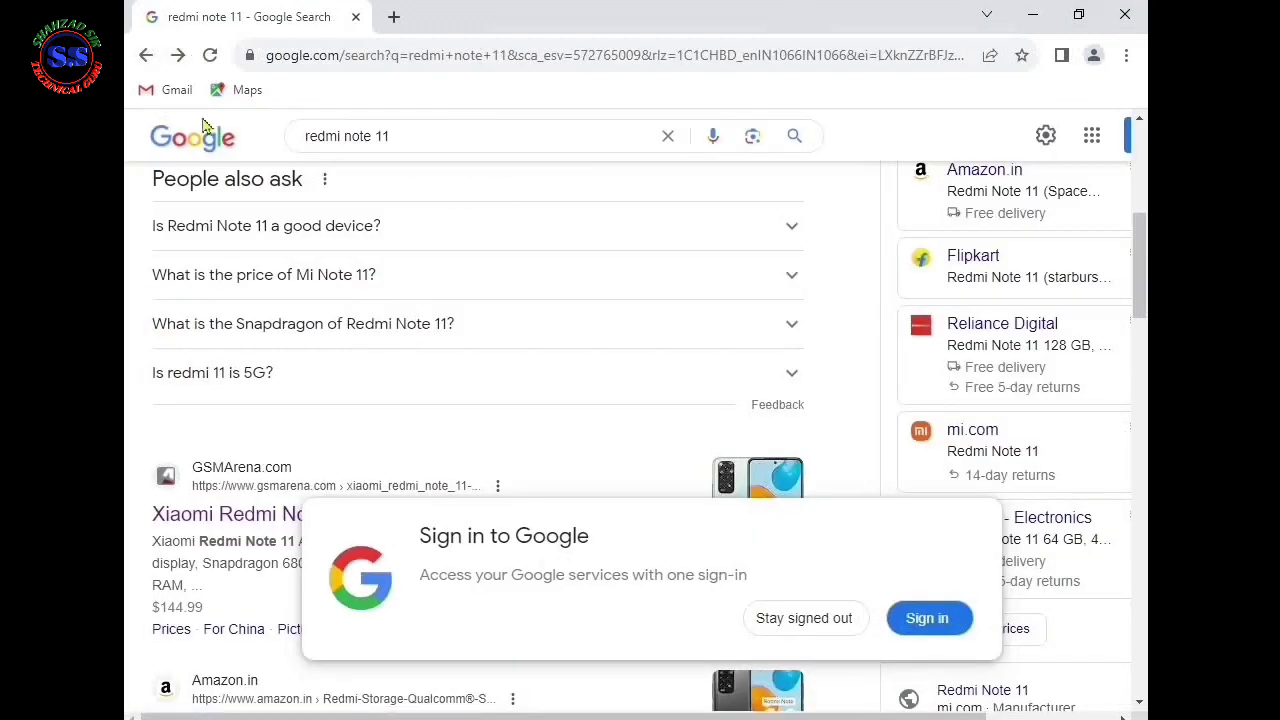
left_click(668, 136)
left_click(850, 619)
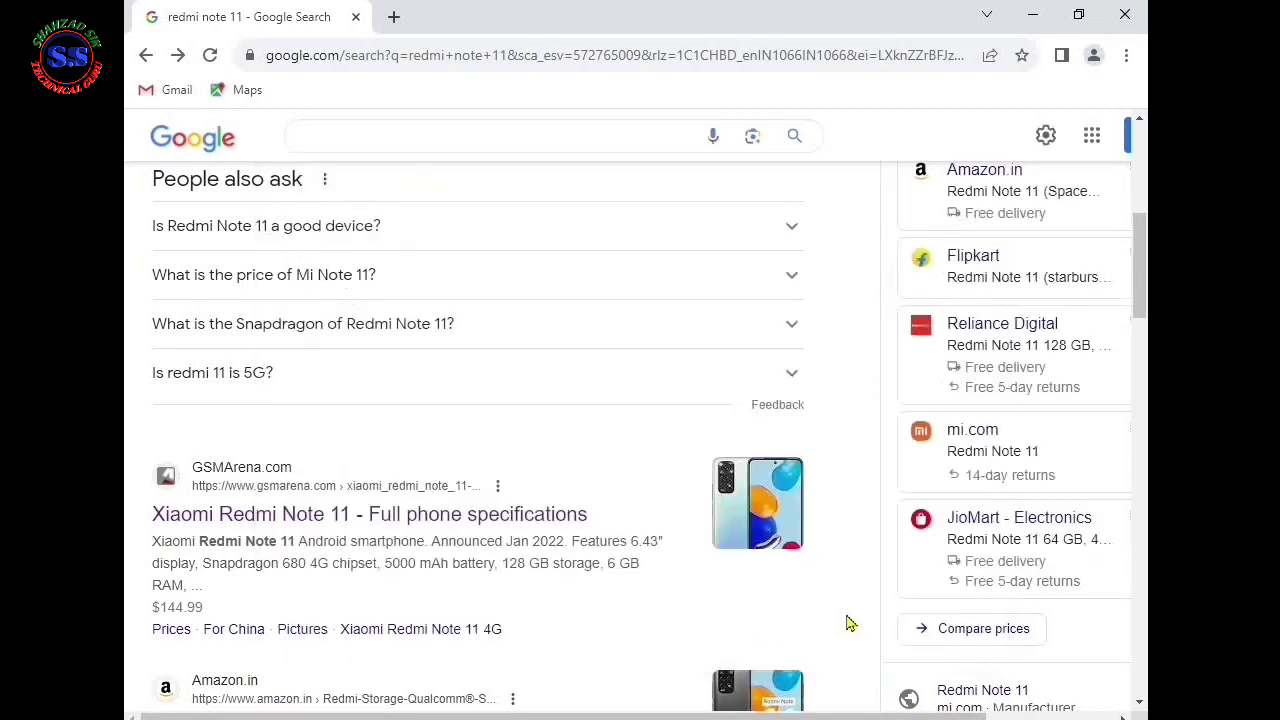
left_click(339, 140)
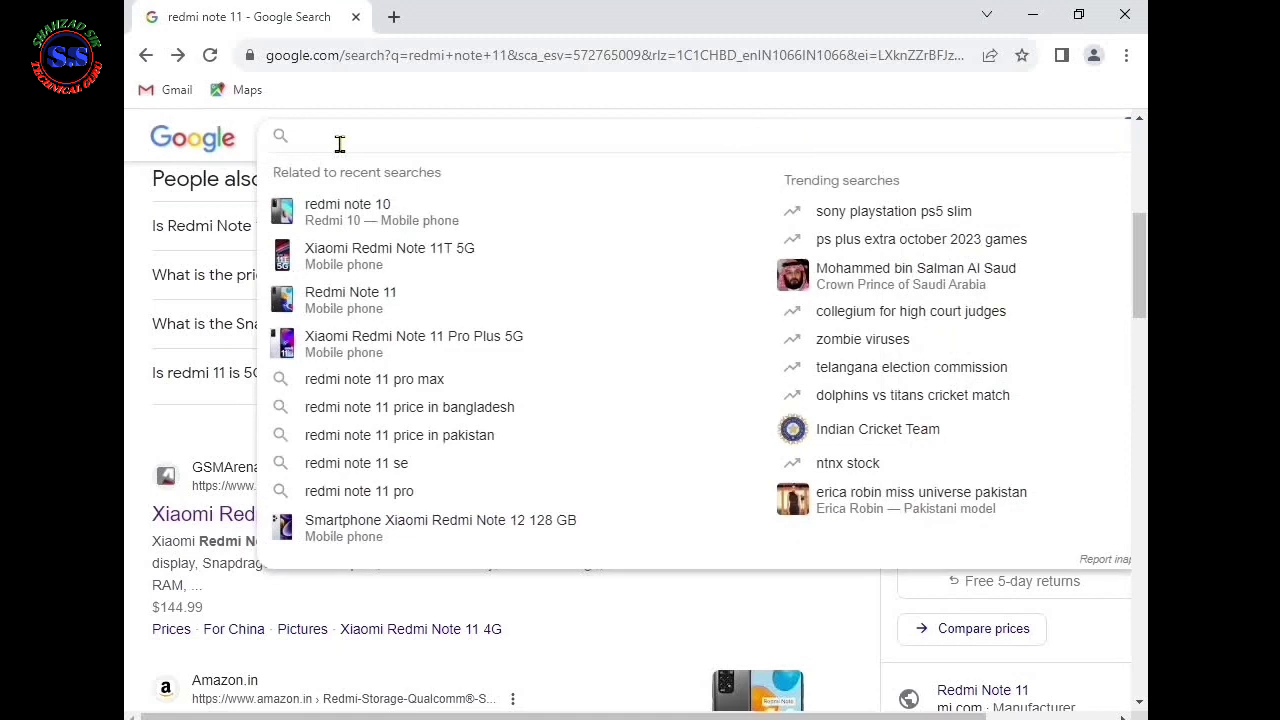
type("vivo")
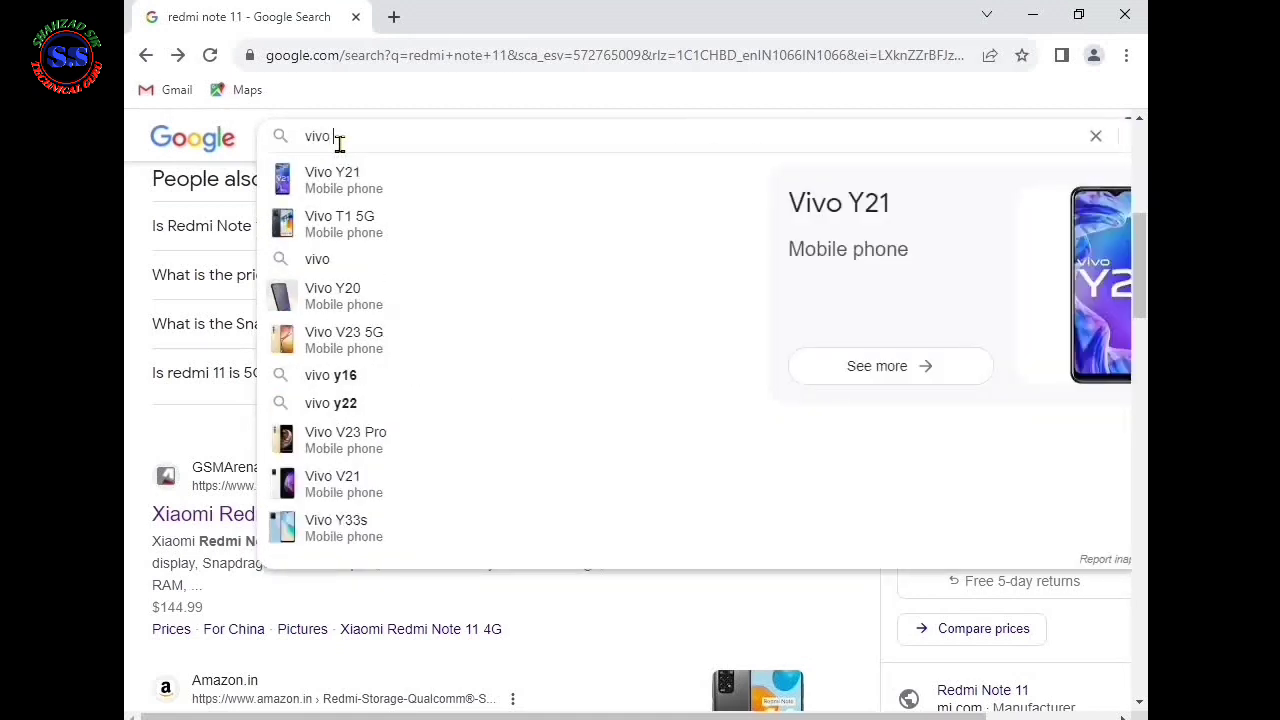
type(" y20i")
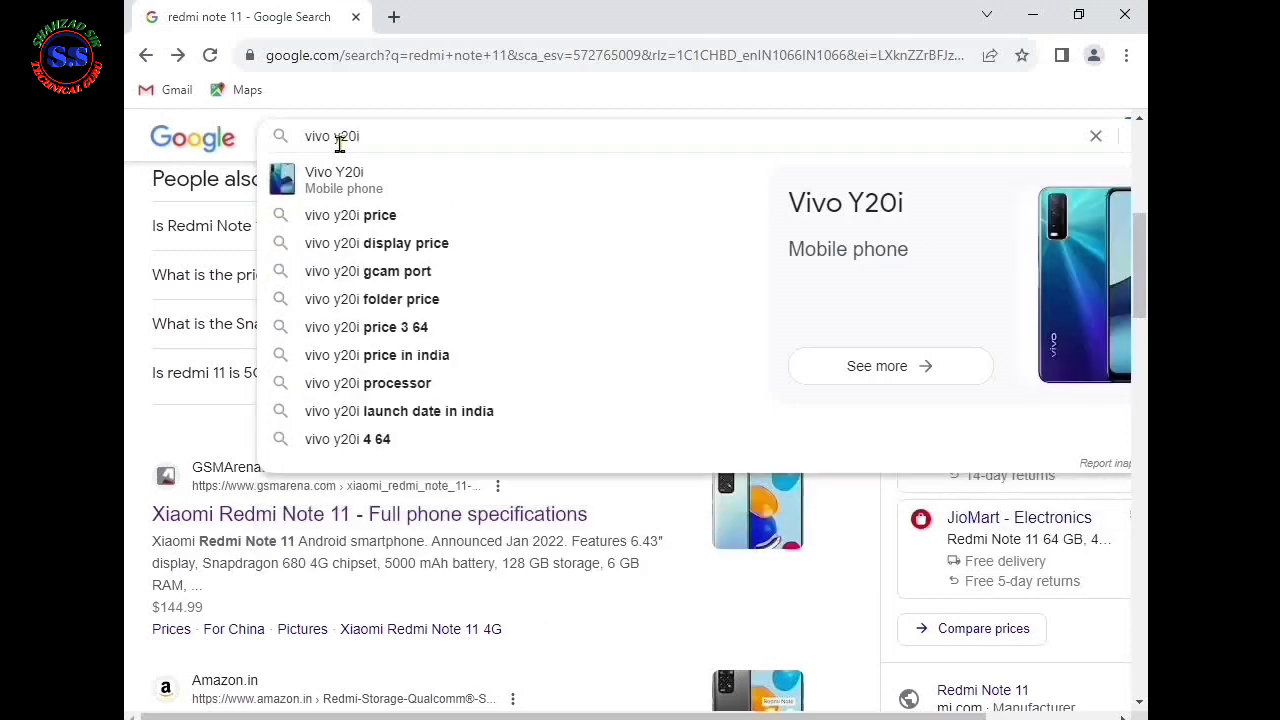
key("Return")
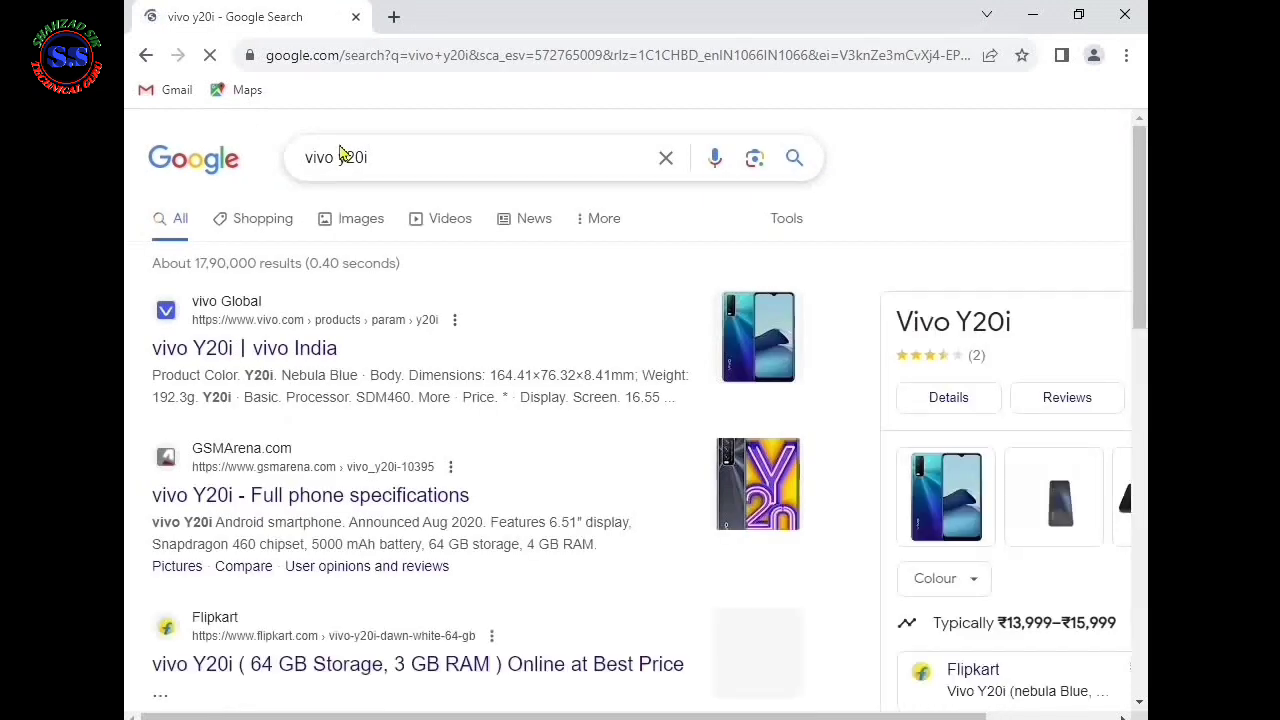
Open the GSMArena specifications of the vivo Y20i and highlight the chipset manufacturer and model number under Platform.
left_click(381, 511)
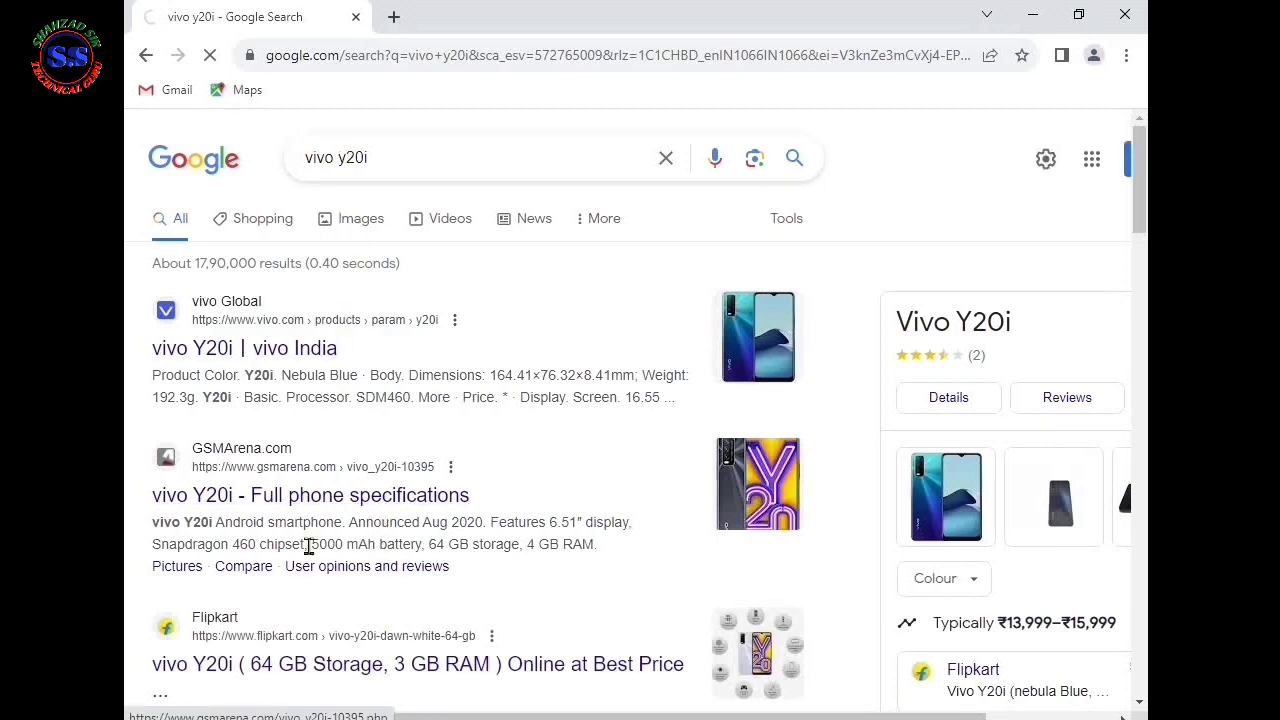
scroll(789, 490, "down", 2)
scroll(791, 495, "down", 8)
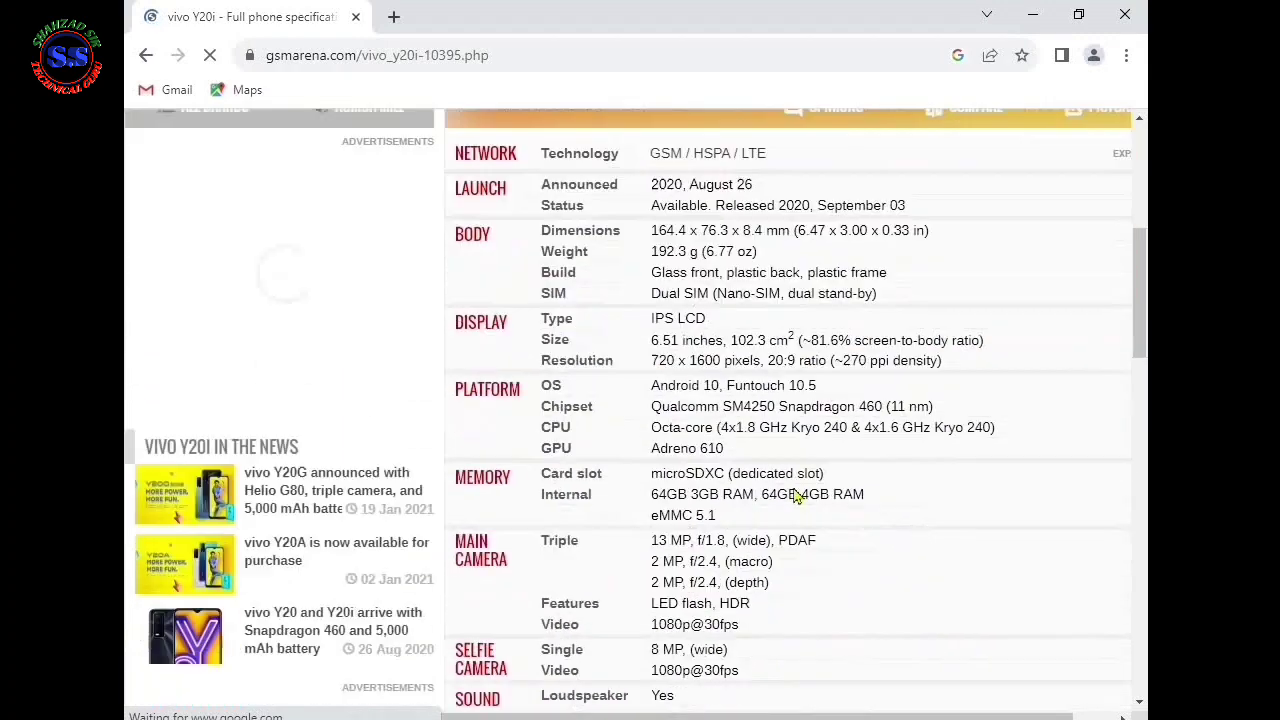
scroll(663, 449, "up", 2)
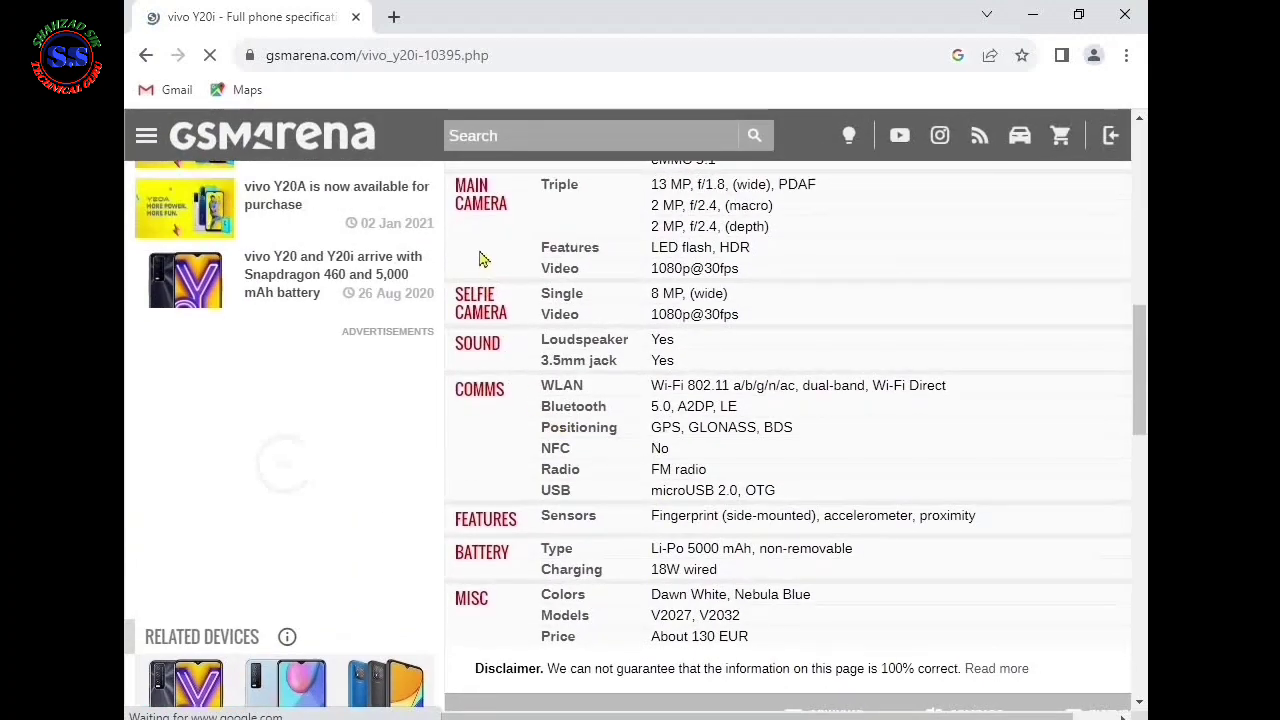
scroll(482, 257, "up", 2)
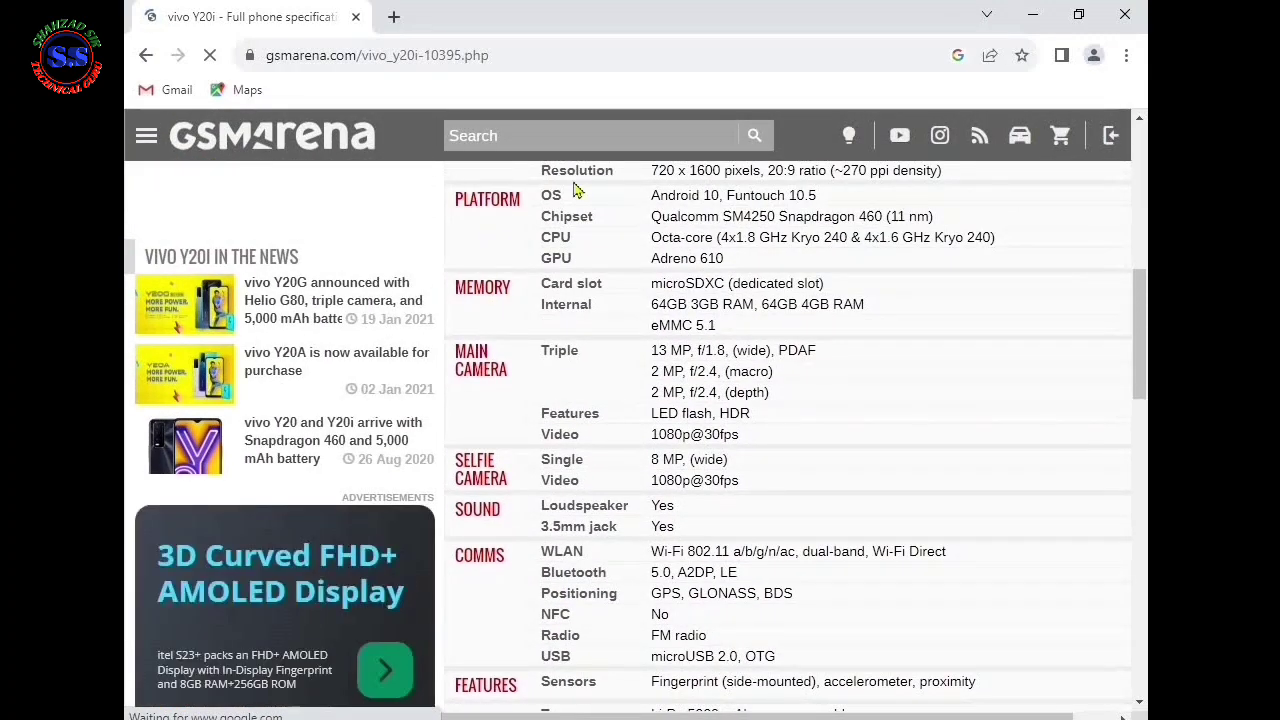
left_click_drag(660, 216, 791, 216)
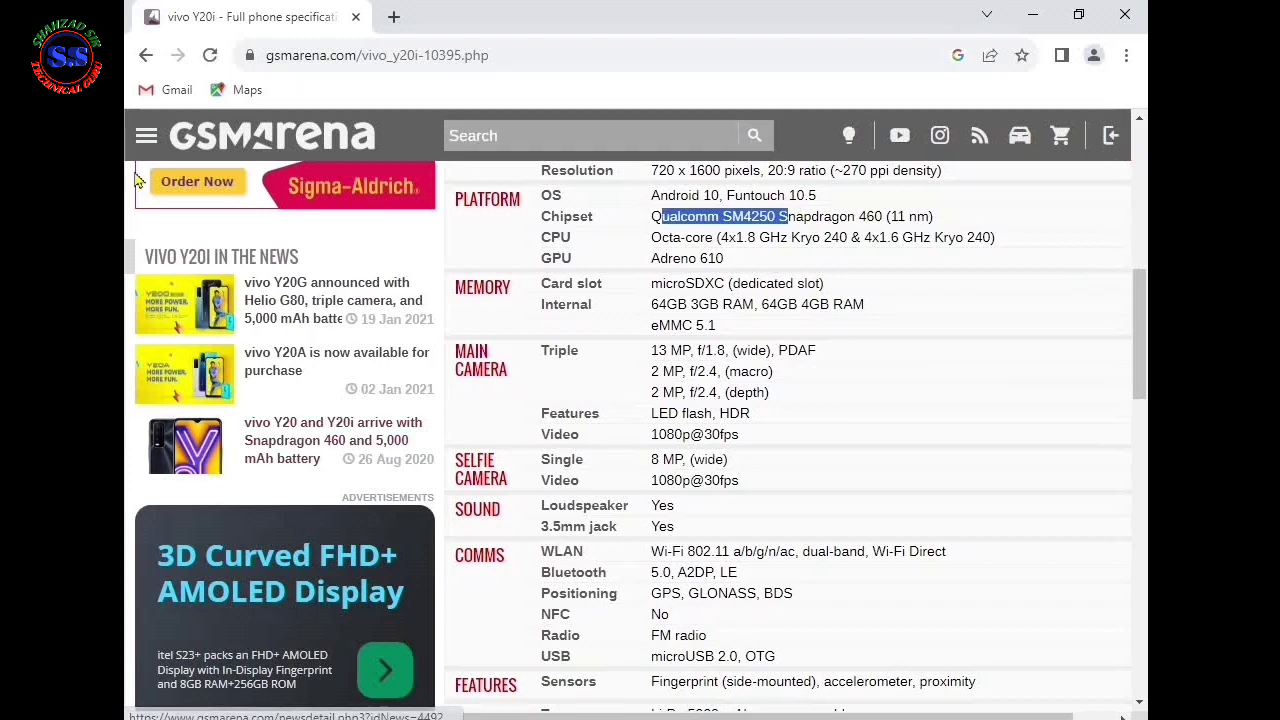
Return to the Google results and replace the query with a search for "redmi 6a".
left_click(145, 55)
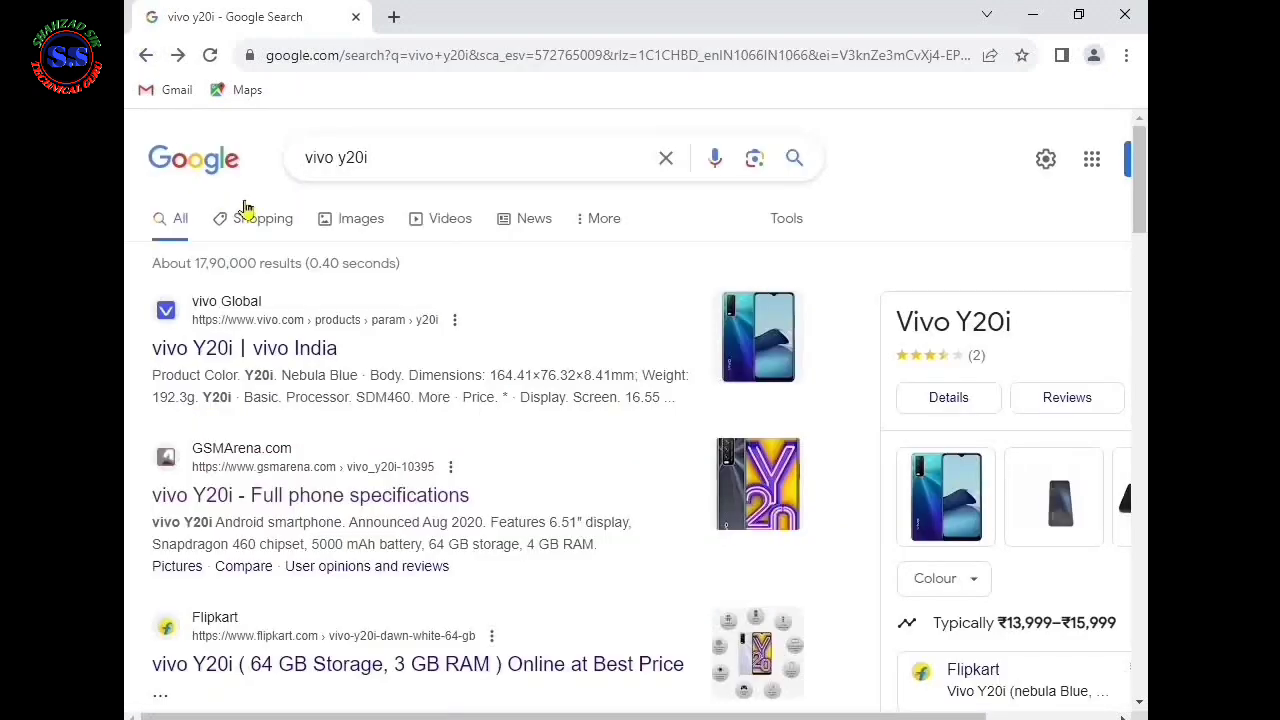
left_click(668, 162)
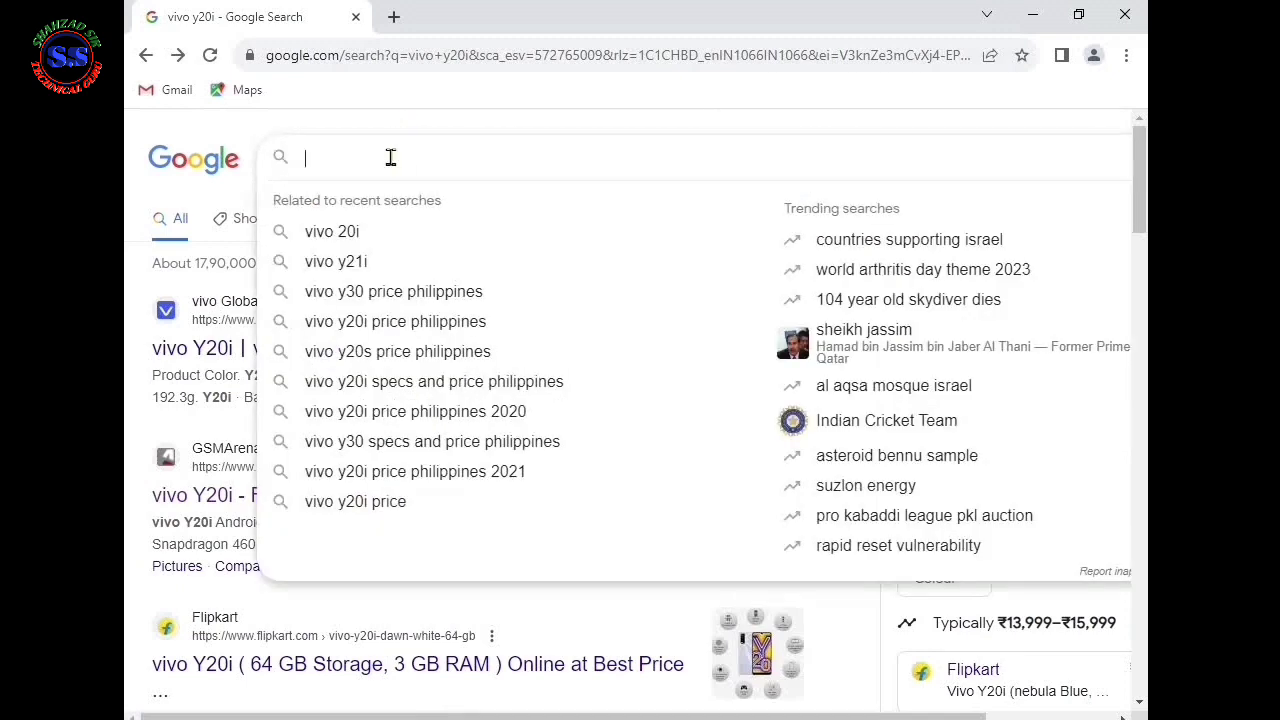
type("redmi")
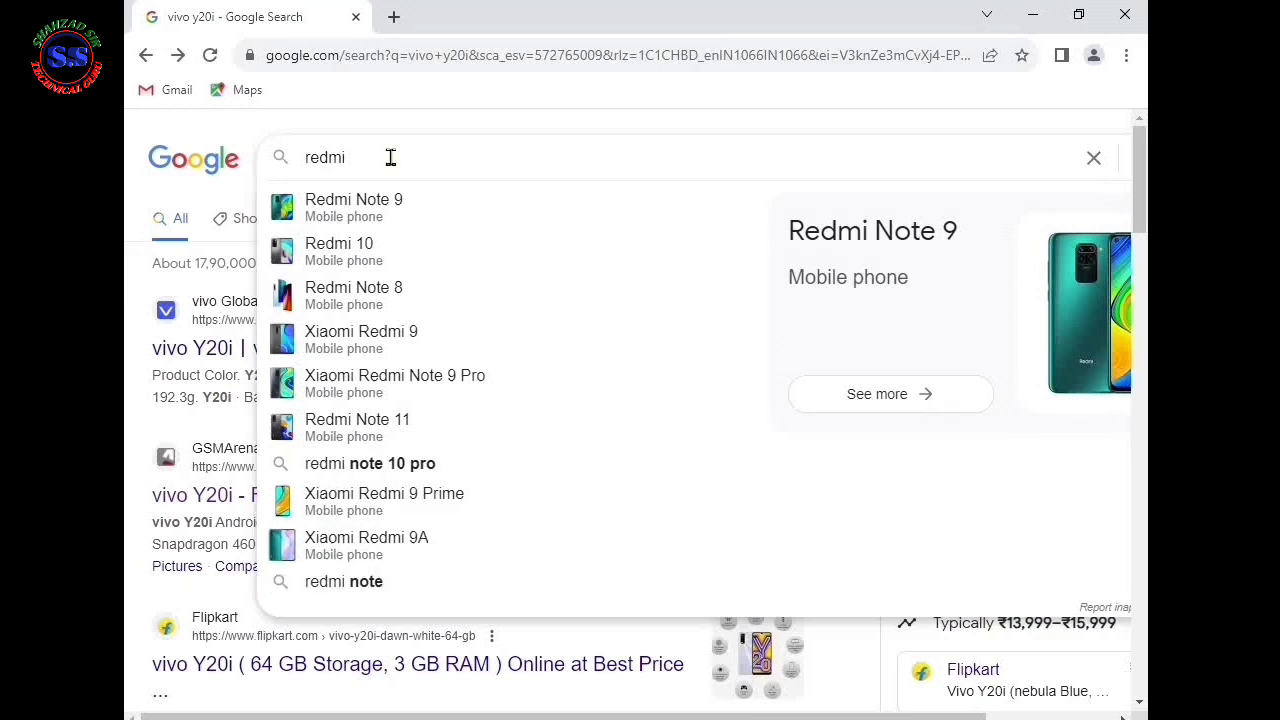
type(" 6a")
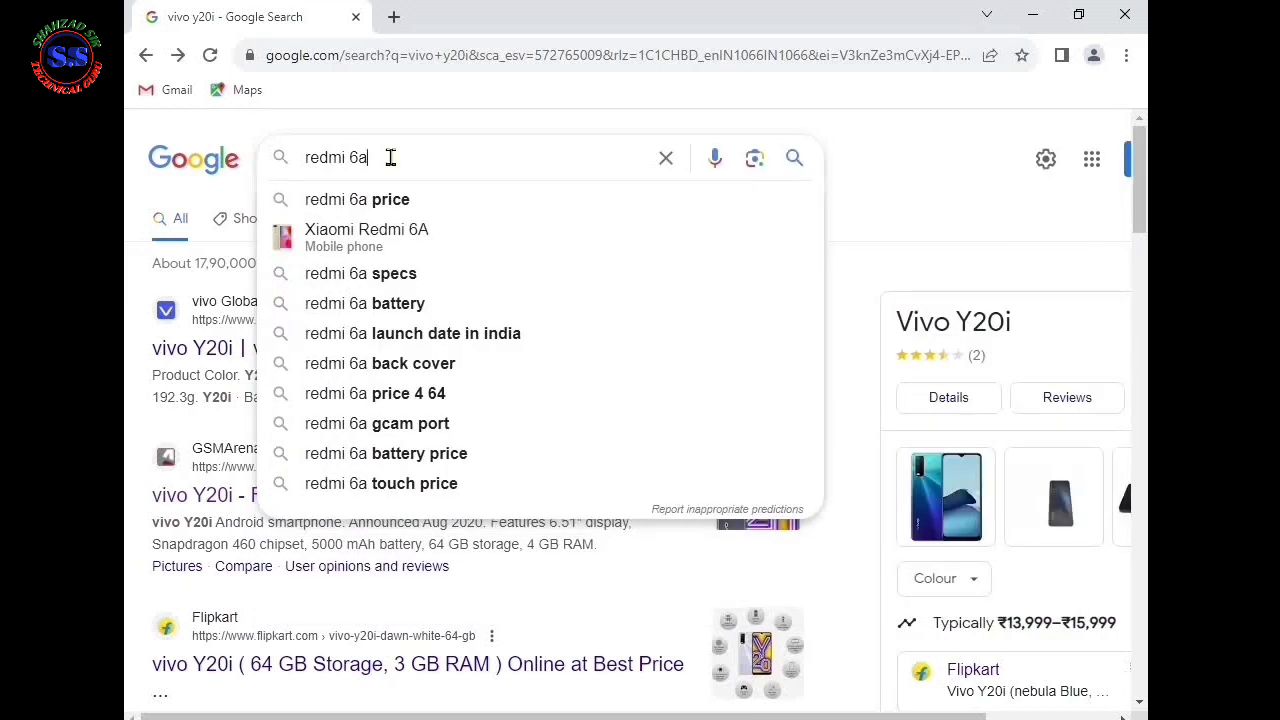
key("Return")
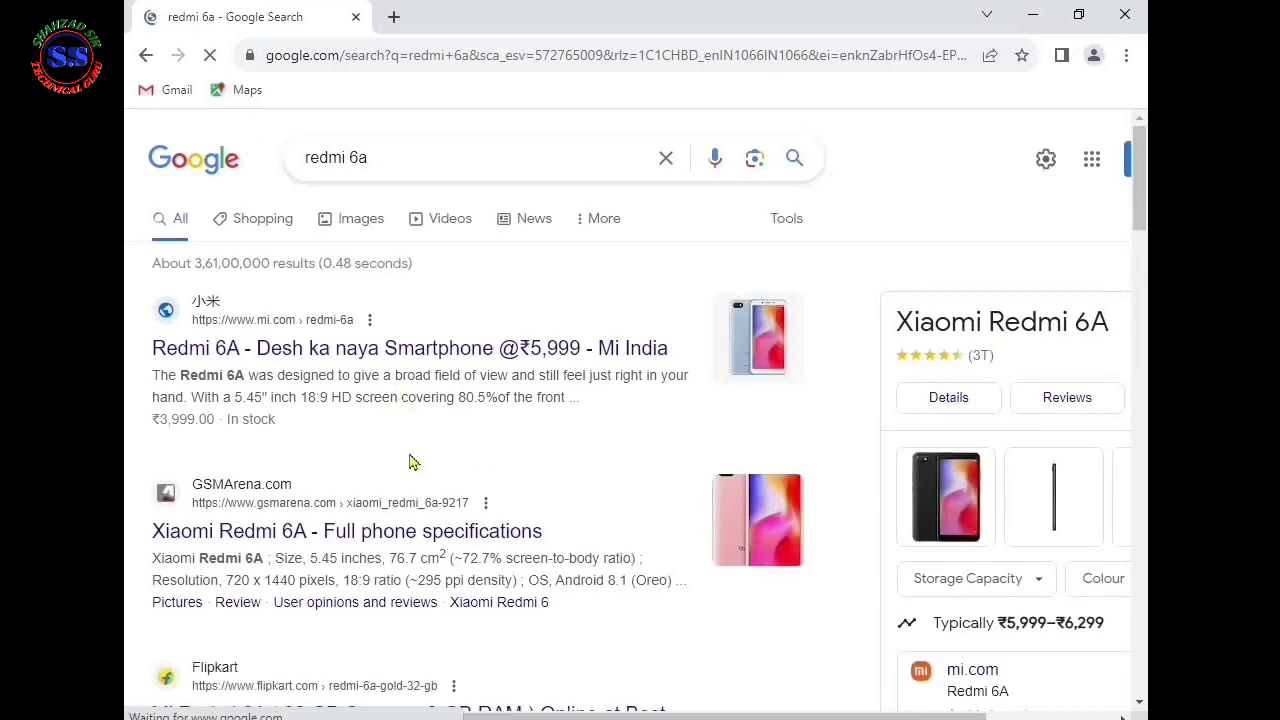
Open the GSMArena specifications of the Xiaomi Redmi 6A and highlight the chipset model number under Platform.
left_click(443, 535)
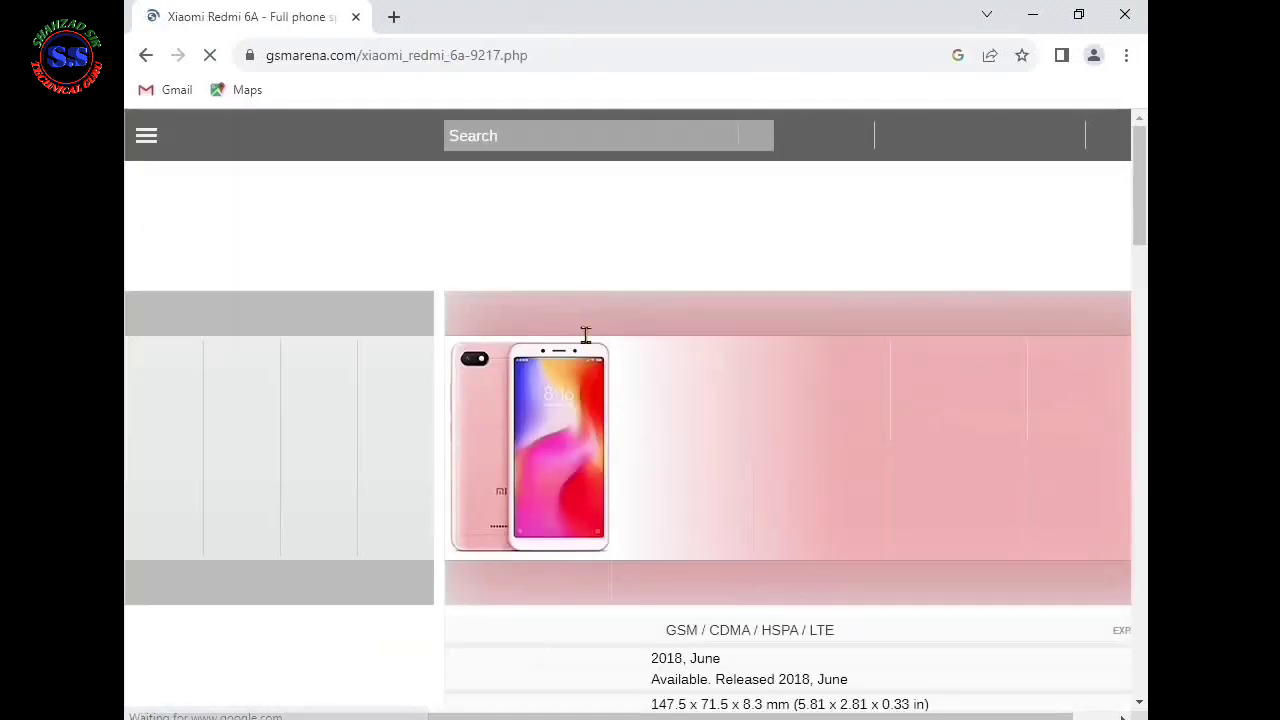
scroll(592, 582, "down", 8)
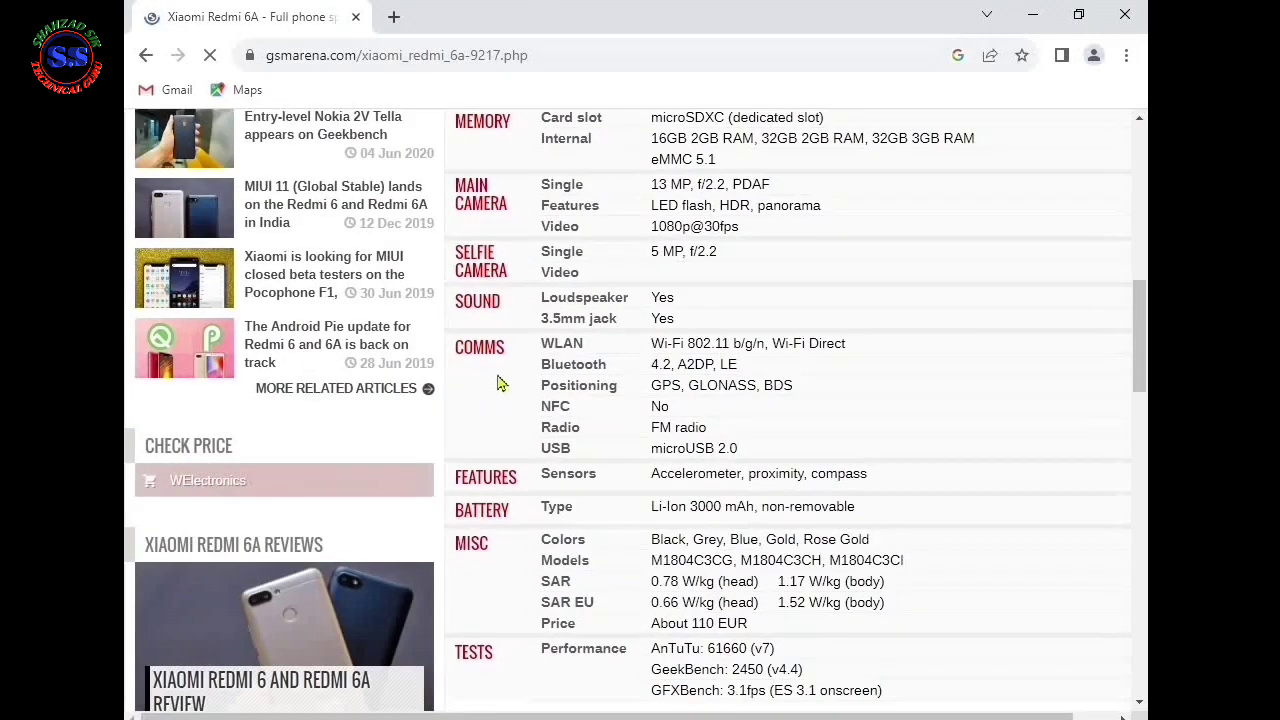
scroll(500, 383, "up", 2)
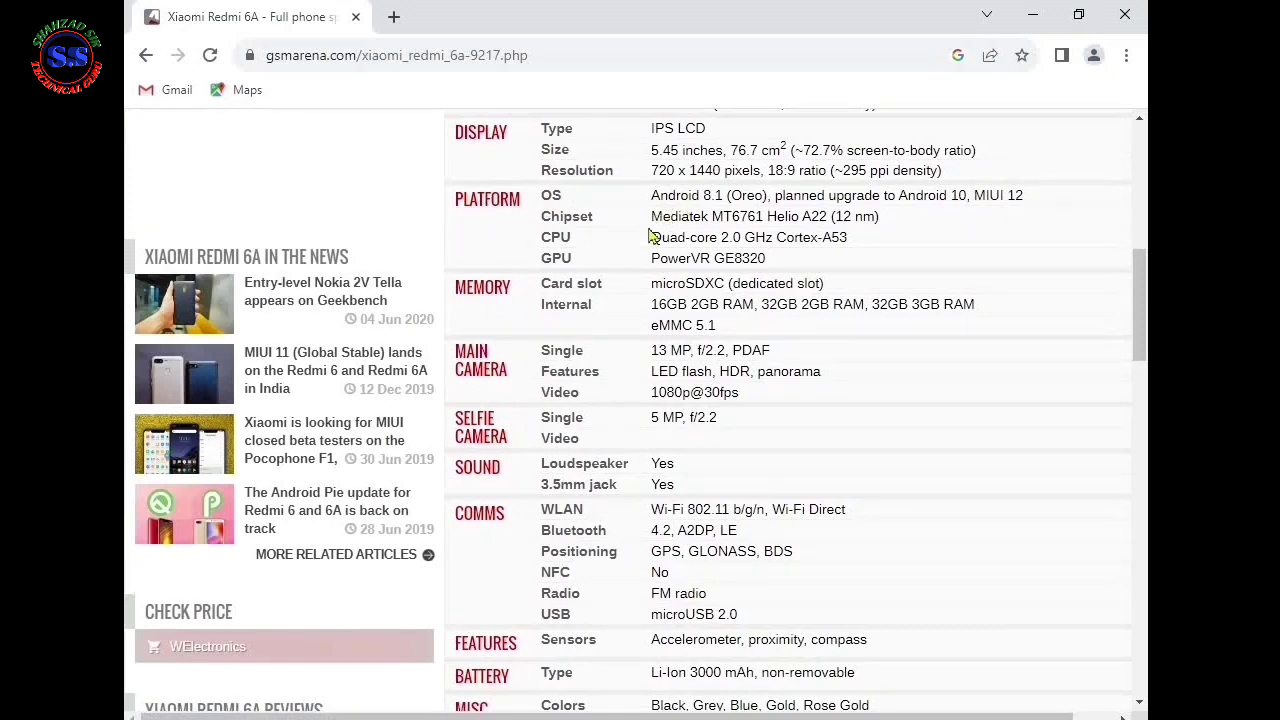
left_click_drag(651, 217, 768, 217)
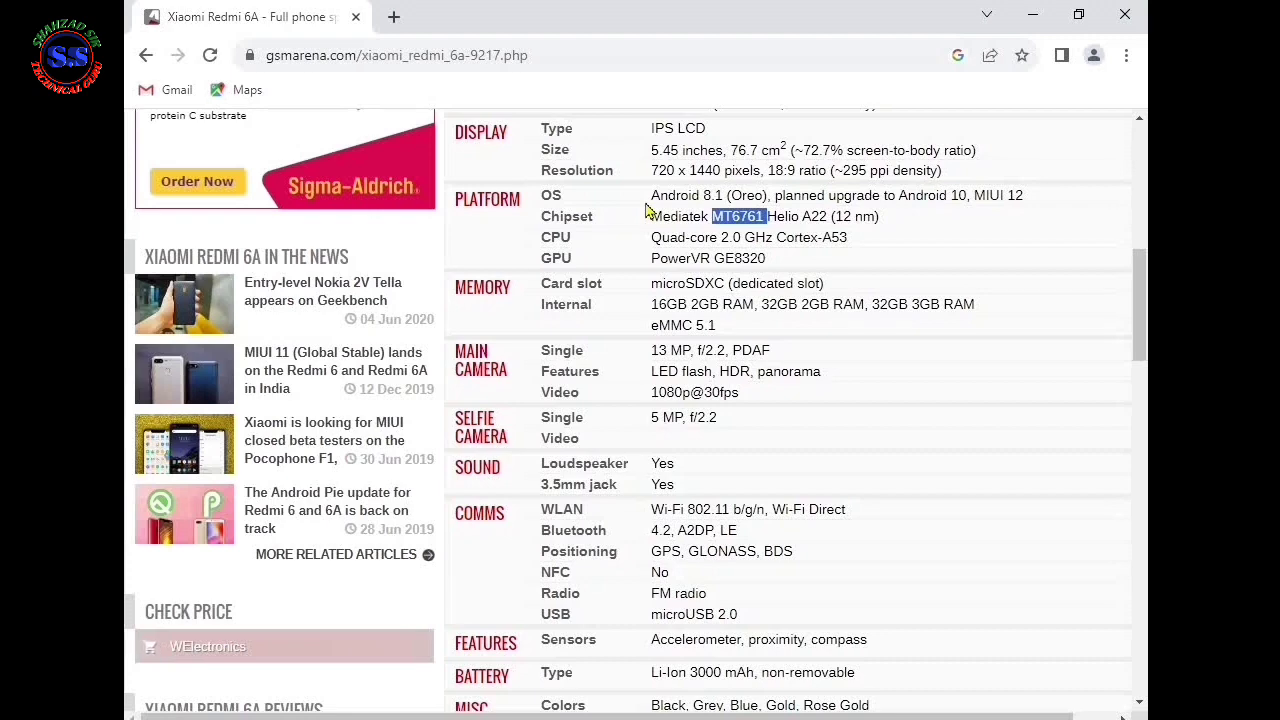
Close the specification page, reopen the browser, and search Google for "mediatek usb driver".
left_click(355, 16)
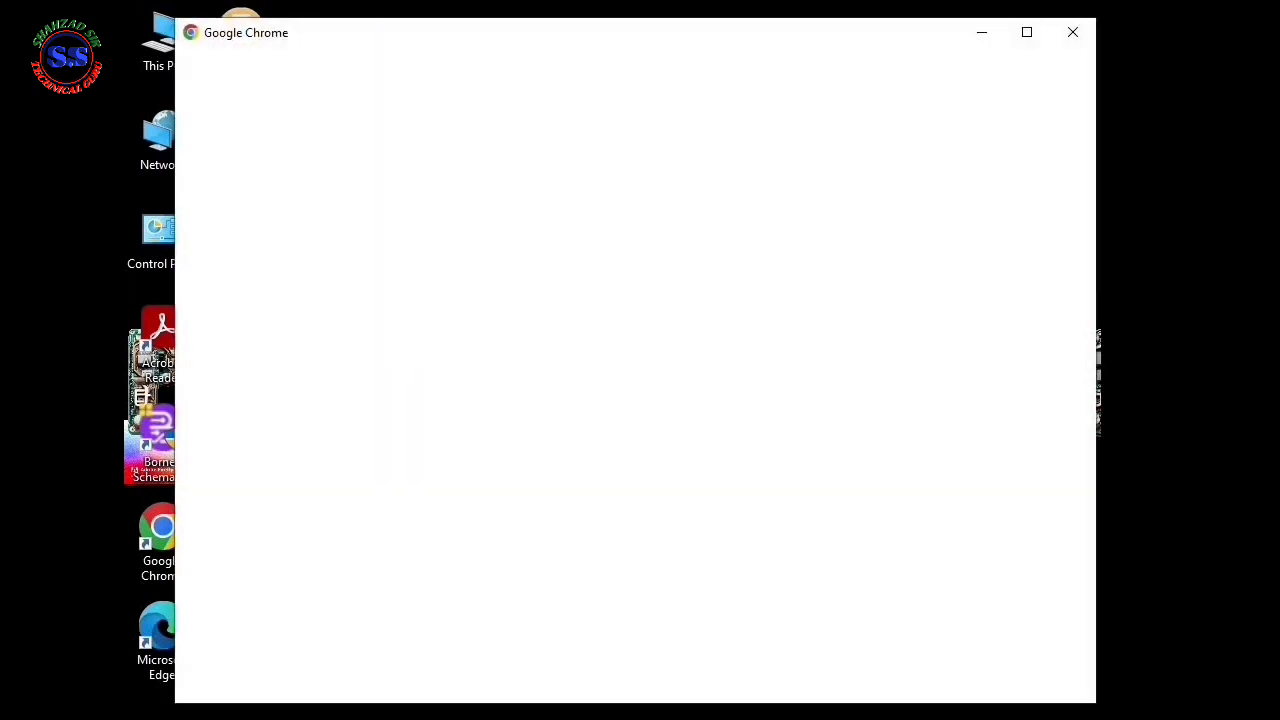
left_click(809, 372)
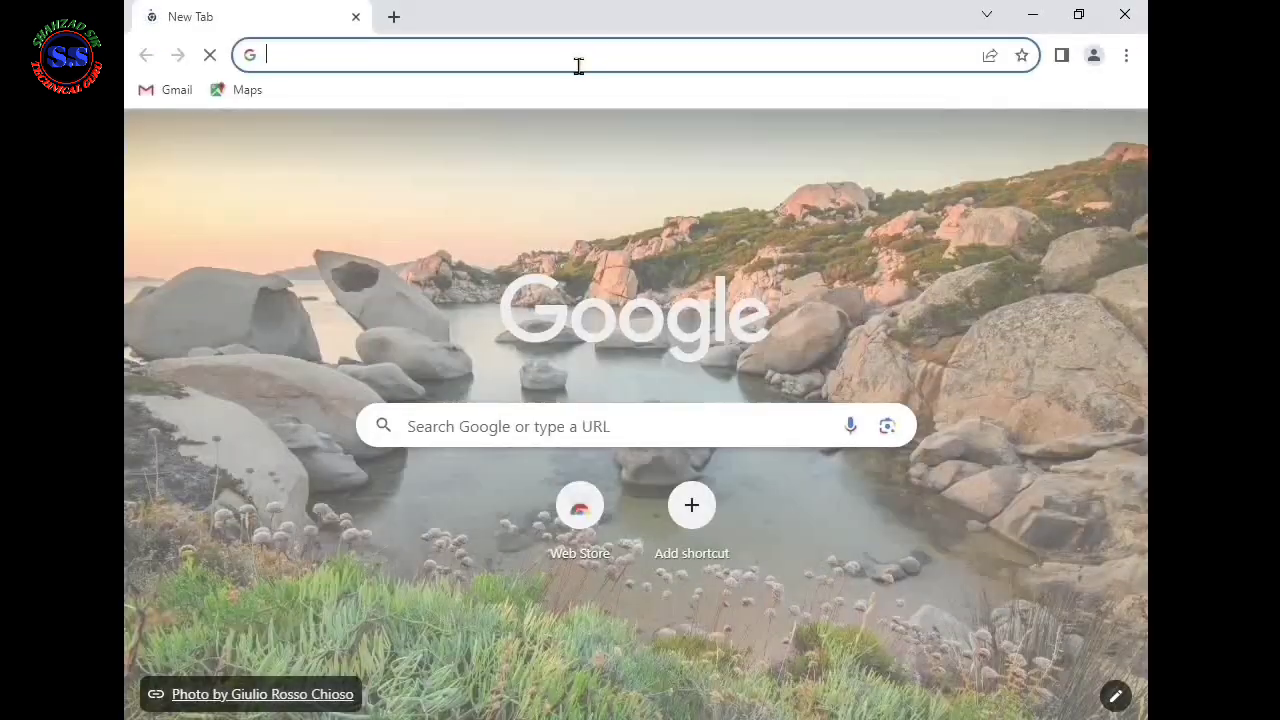
left_click(577, 60)
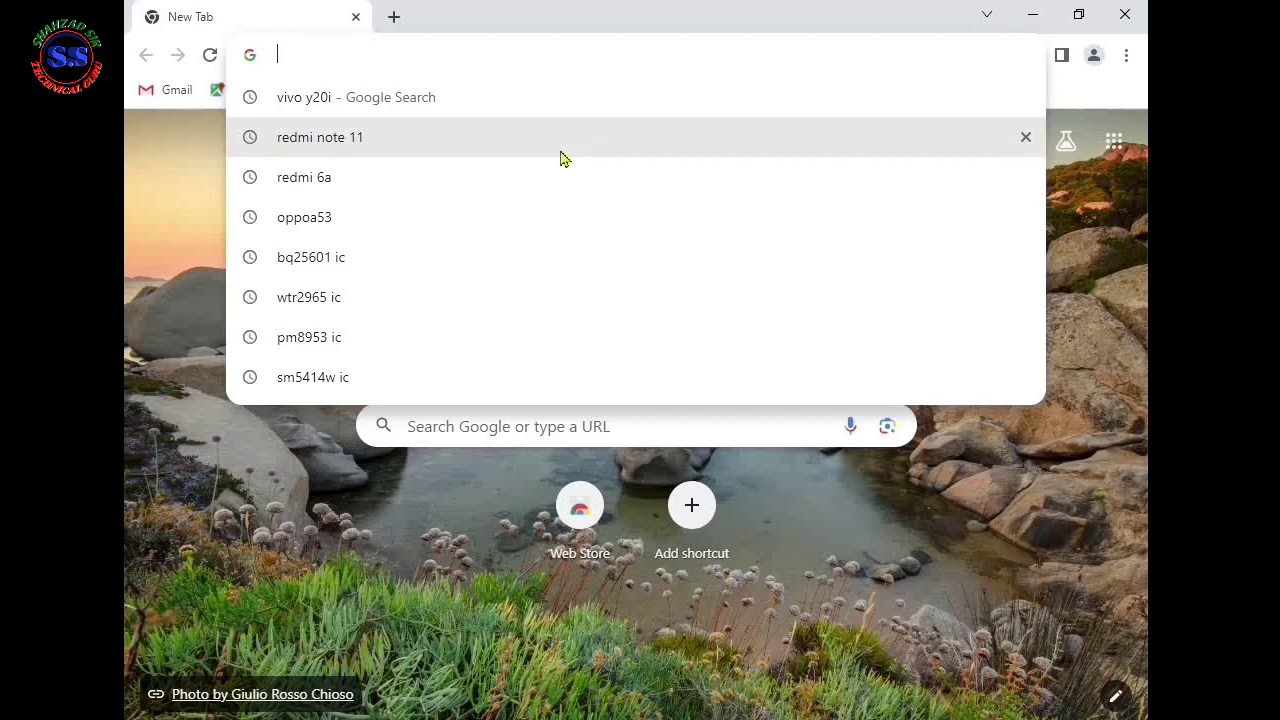
left_click(578, 440)
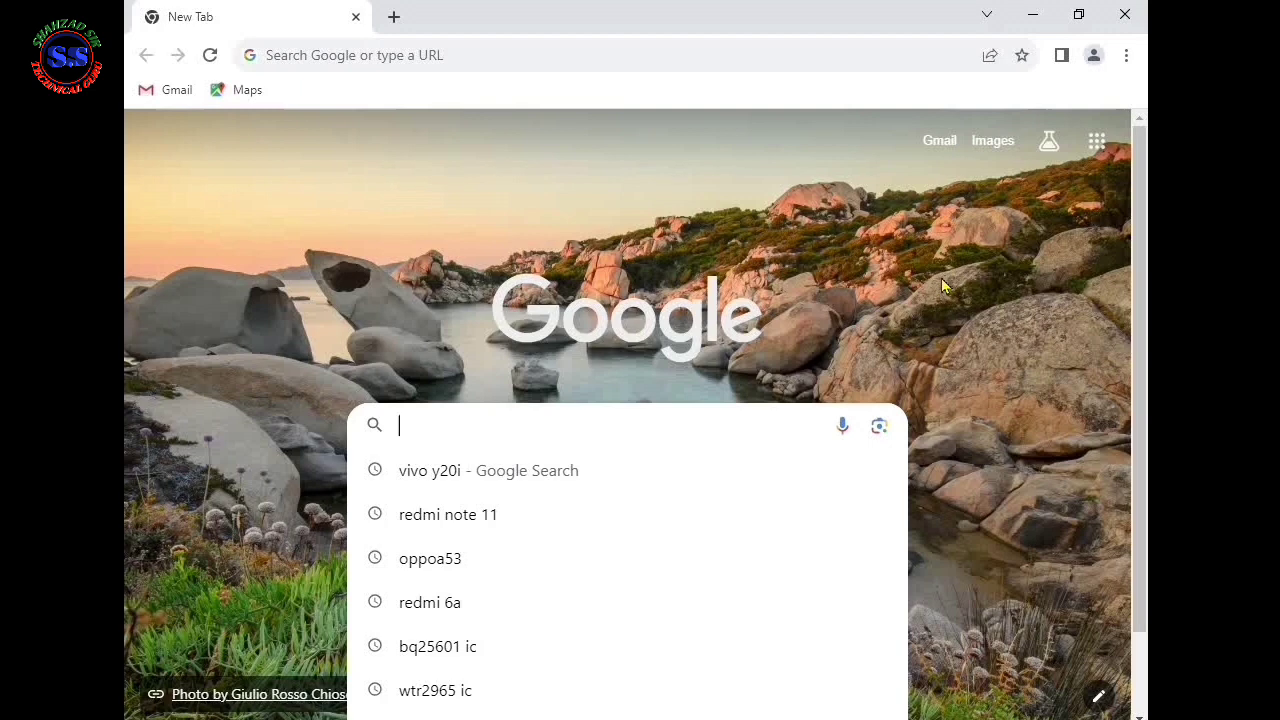
type("me")
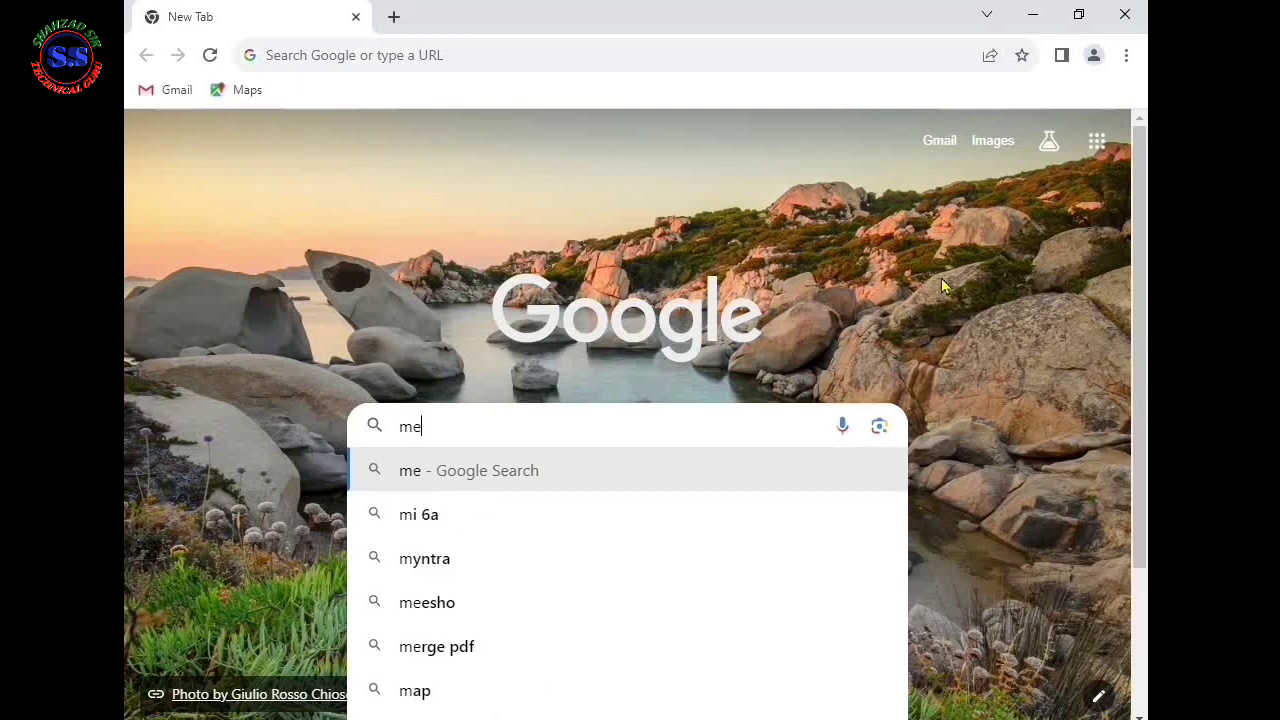
type("diate")
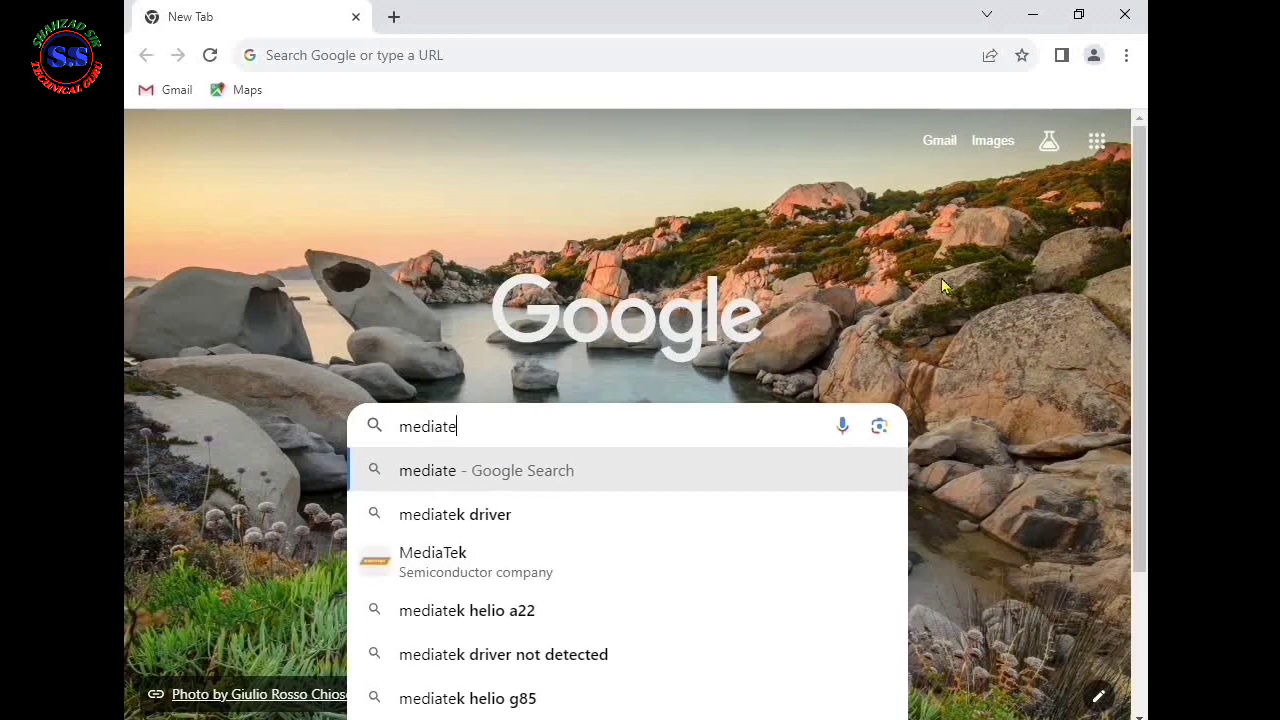
type("k usb")
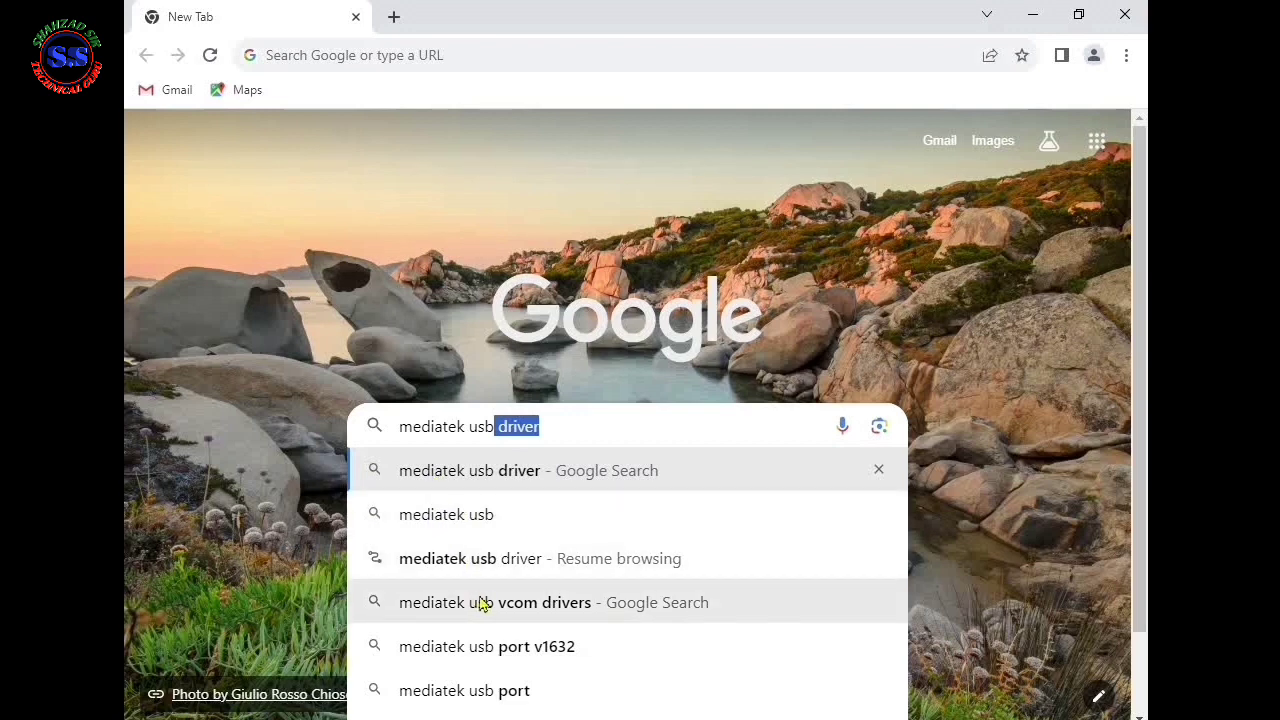
left_click(450, 486)
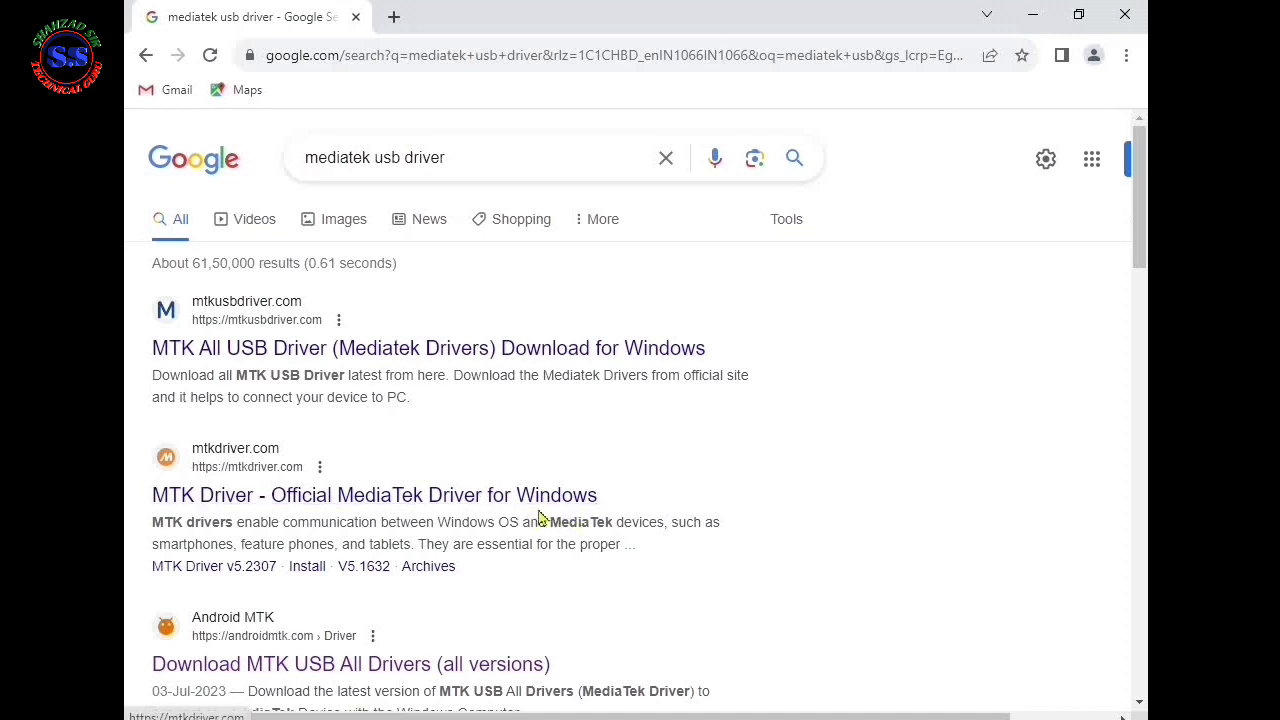
Open the mtkusbdriver.com result and go to the page for Mediatek-SP-driver_v5.1453.zip in its MediaTek SP Driver list.
left_click(503, 345)
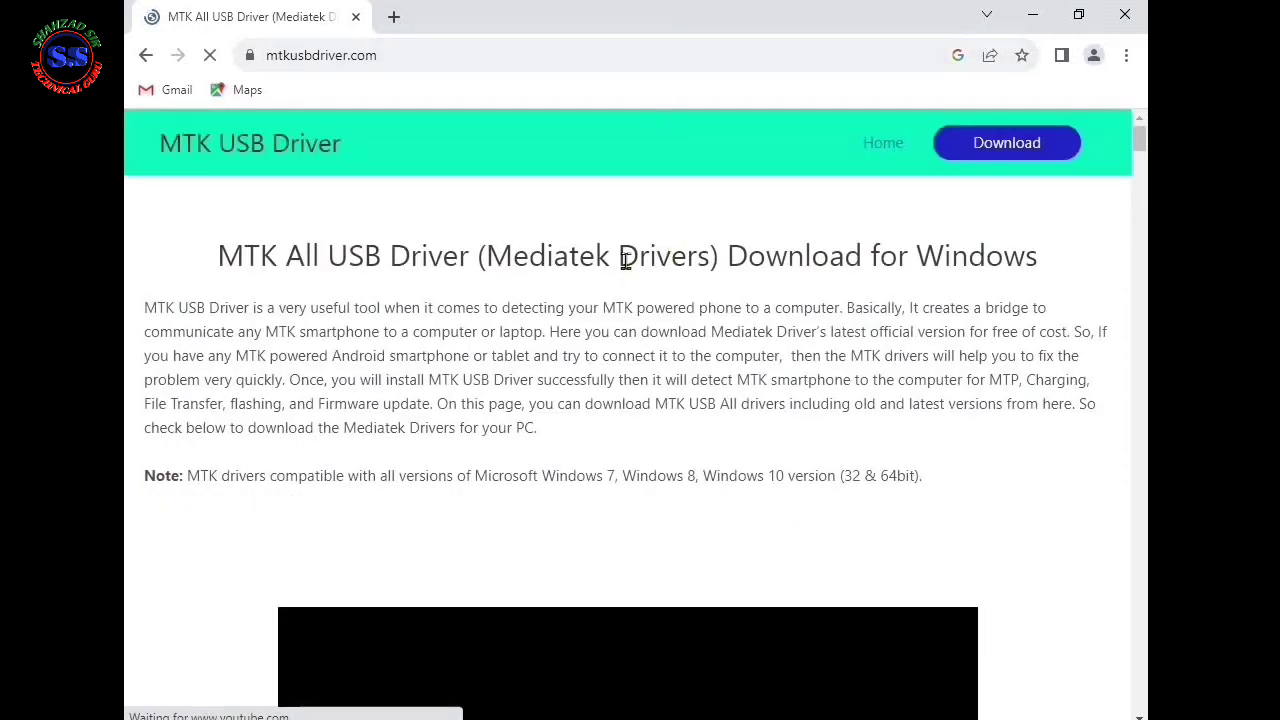
scroll(571, 436, "down", 3)
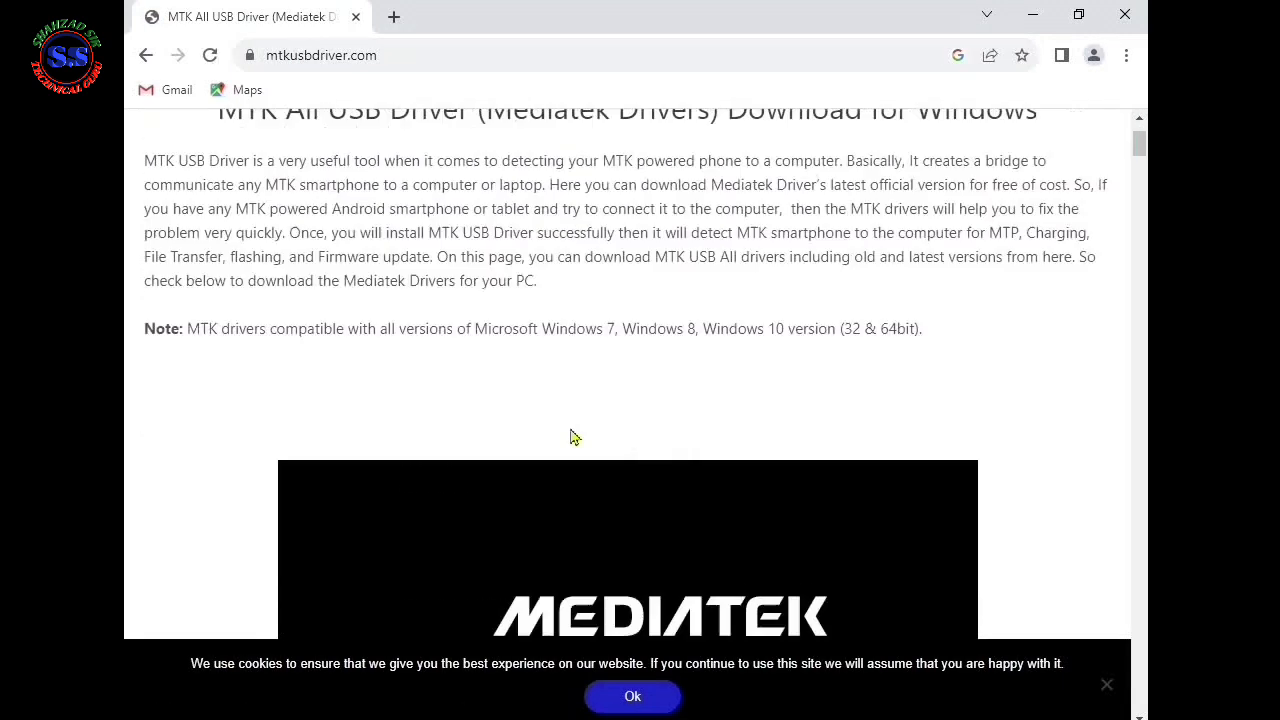
scroll(571, 434, "down", 10)
scroll(571, 430, "down", 5)
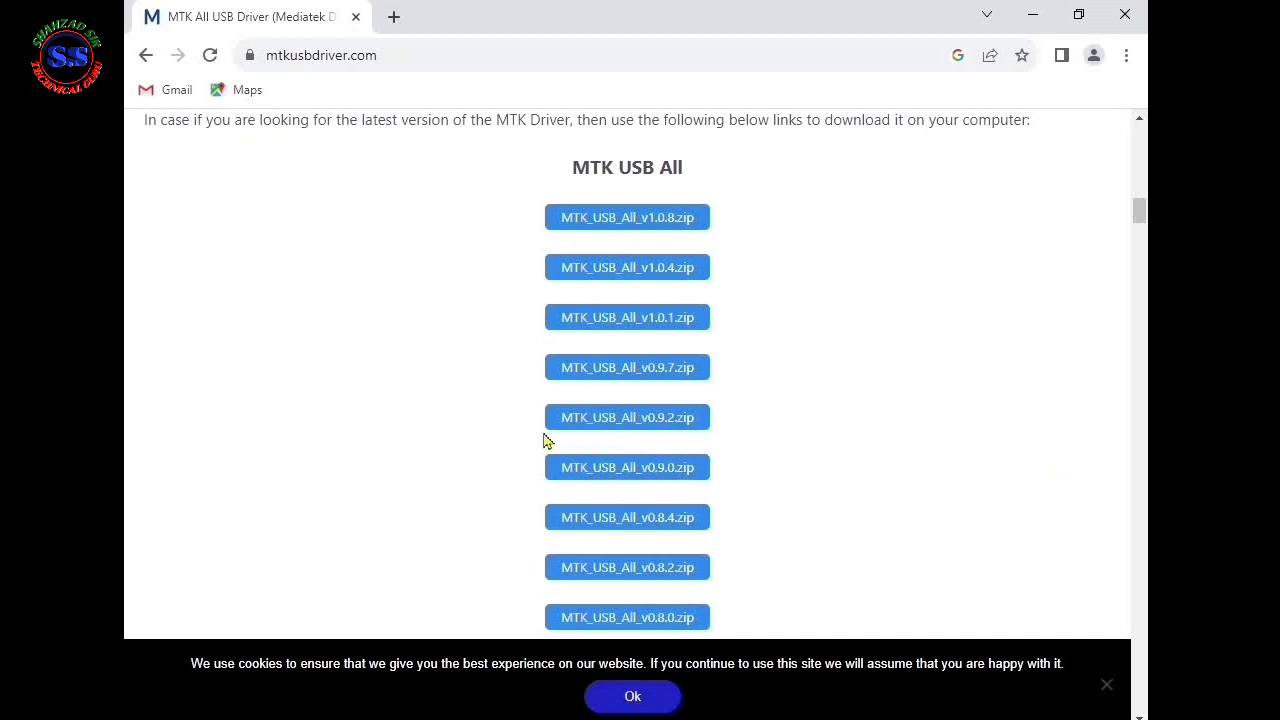
scroll(609, 366, "down", 3)
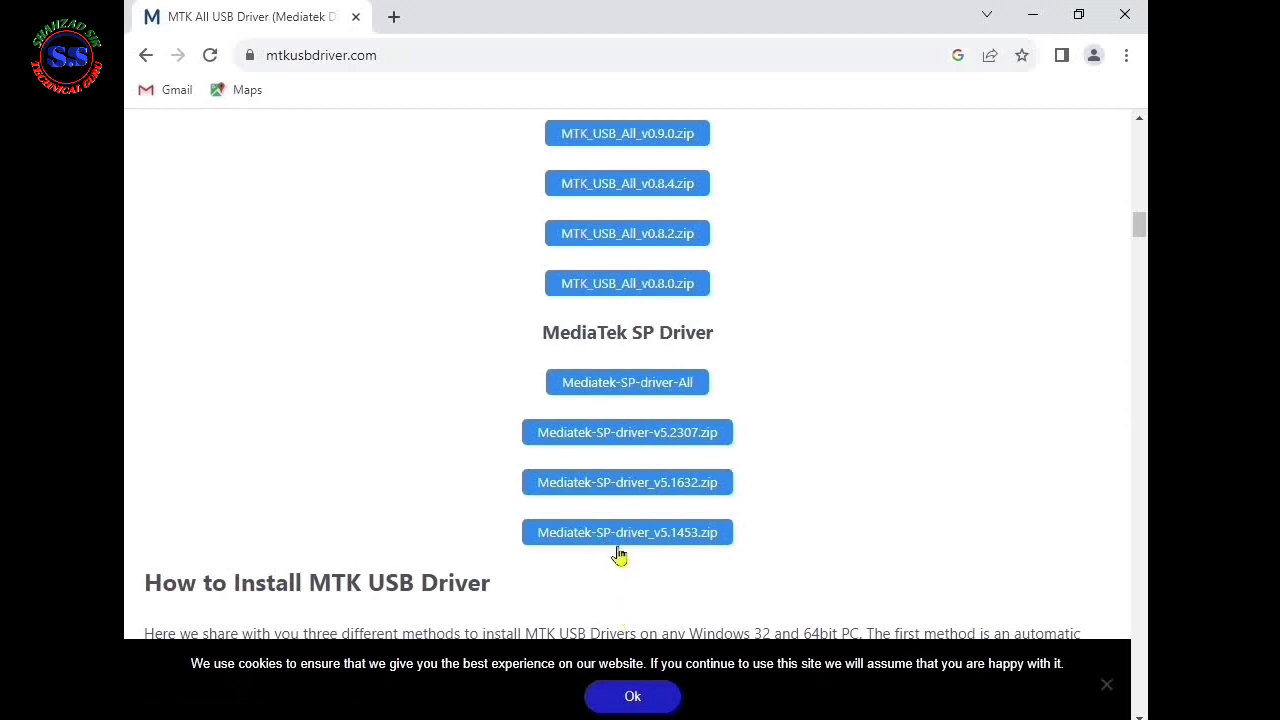
scroll(634, 535, "down", 1)
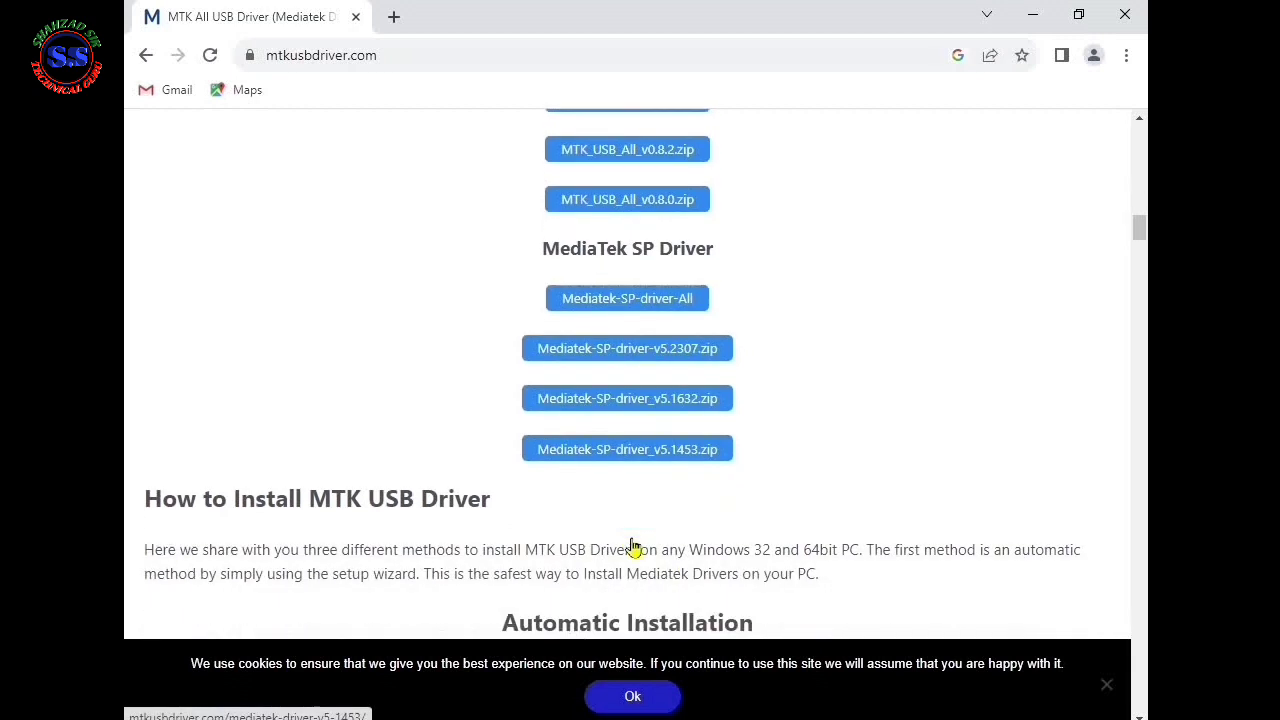
scroll(632, 546, "down", 1)
left_click(588, 377)
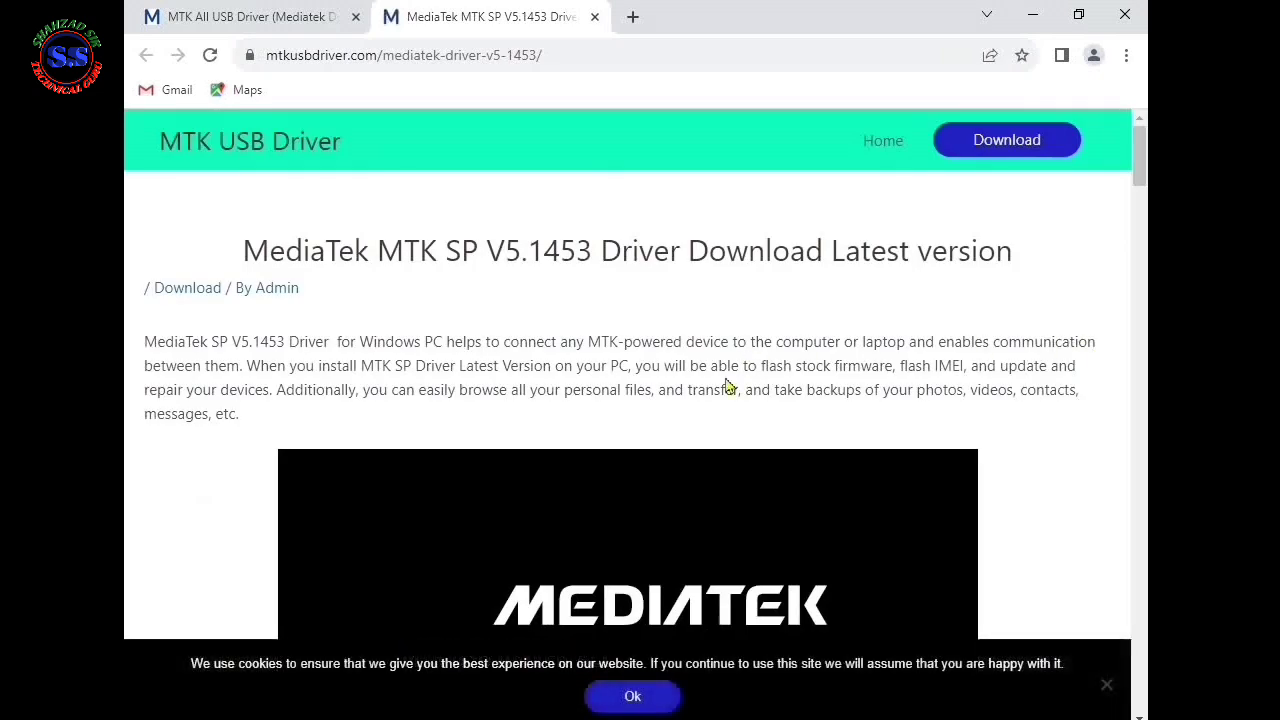
Download Mediatek-SP-driver-V5.1453.zip from the driver page.
scroll(668, 446, "down", 10)
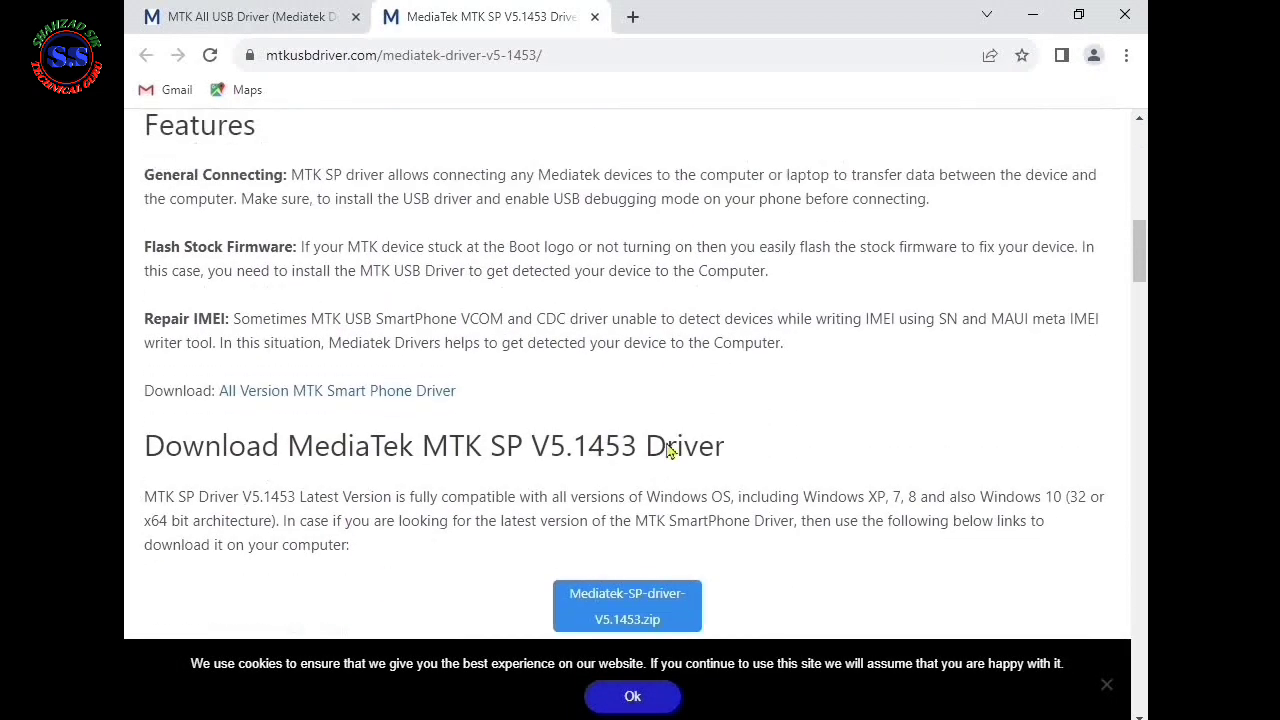
scroll(668, 450, "down", 1)
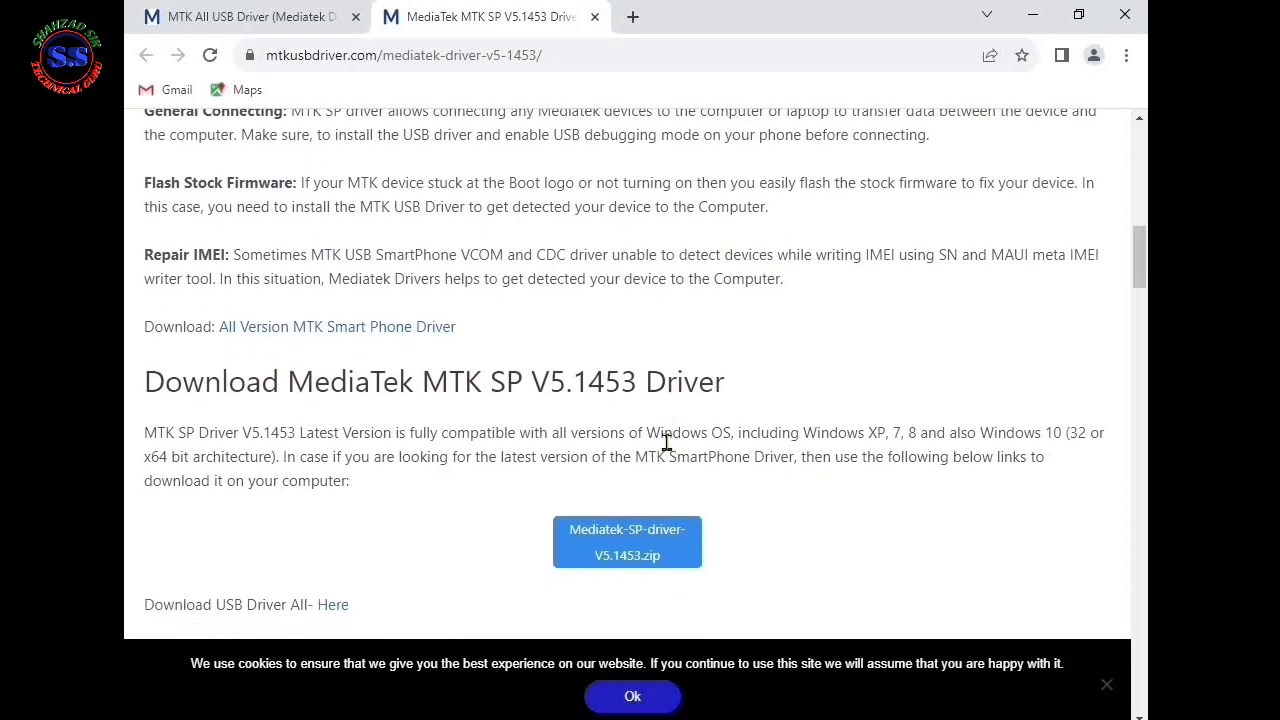
left_click(630, 563)
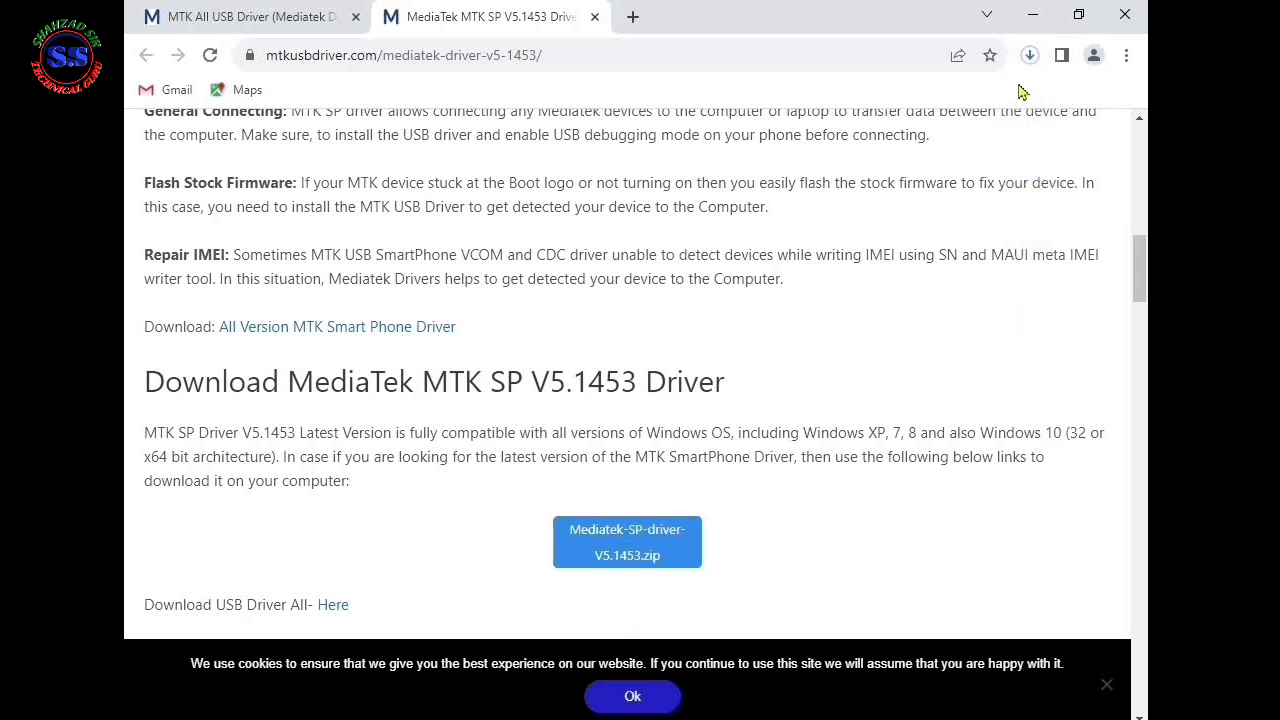
Show the downloaded MTK-Driver-v5.1453.zip in its folder and extract it to a MTK-Driver-v5.1453 folder in Downloads.
left_click(1030, 57)
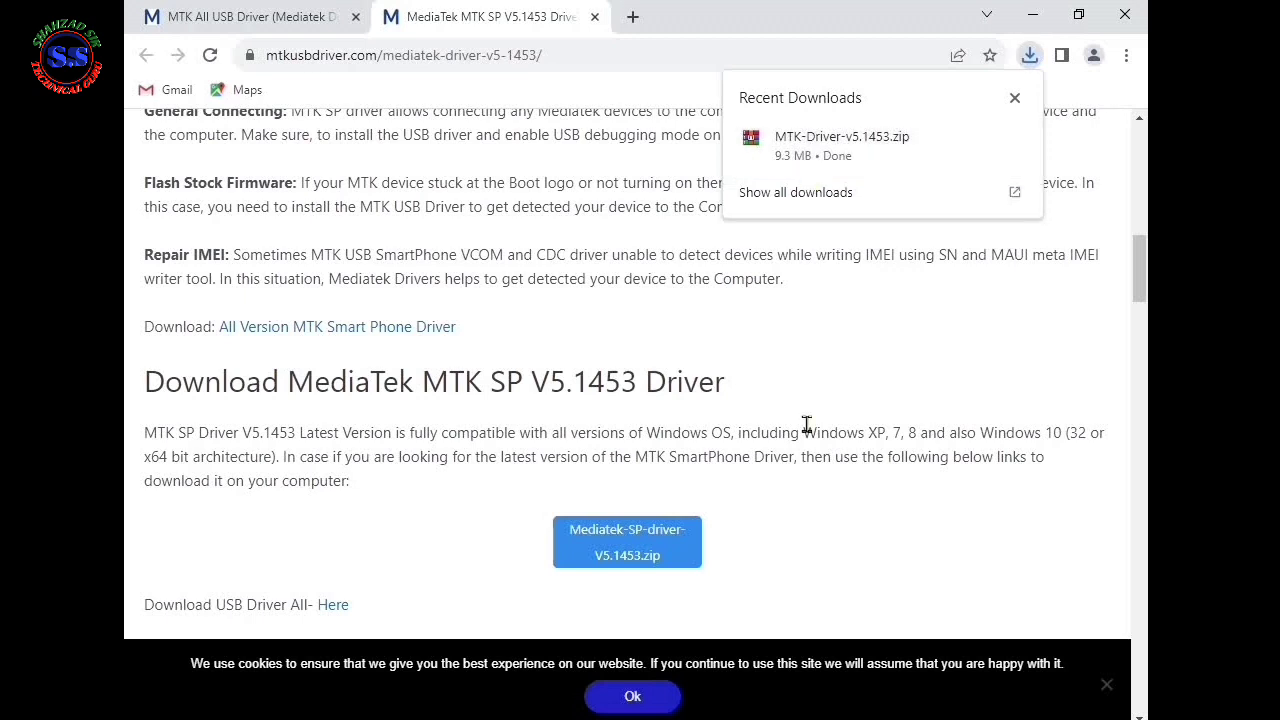
left_click(760, 192)
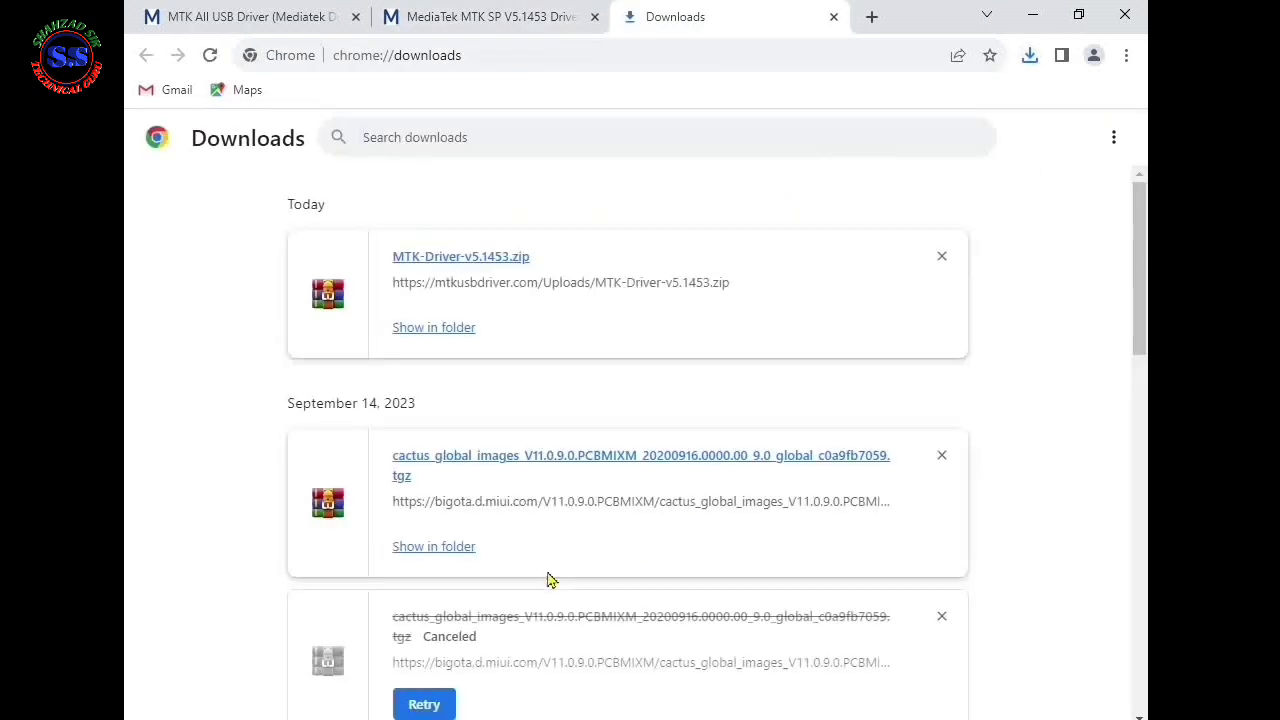
left_click(433, 328)
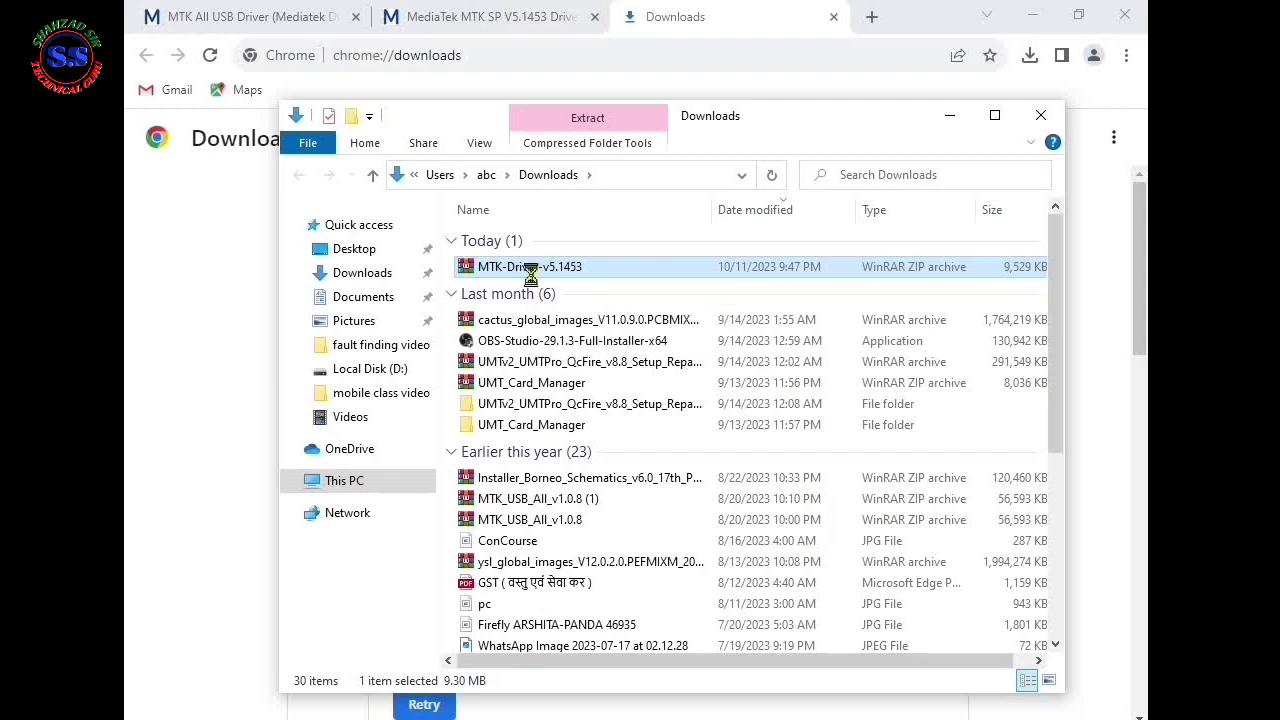
right_click(533, 283)
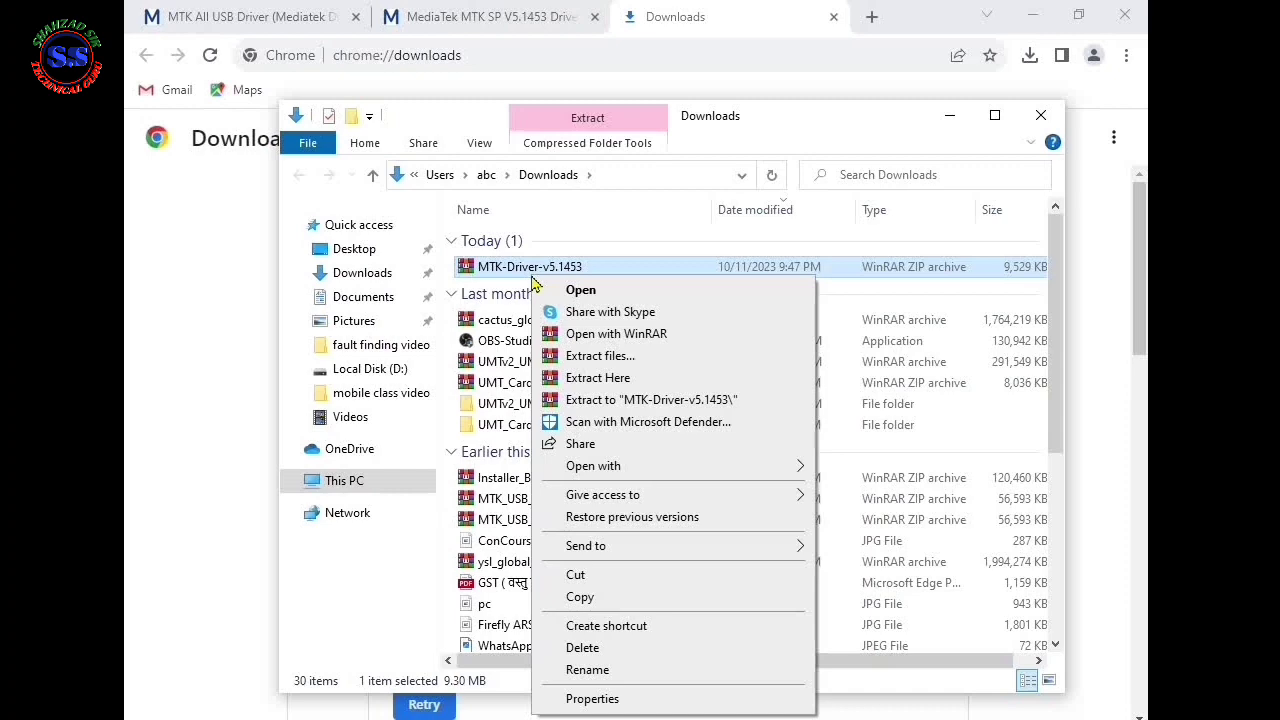
left_click(562, 364)
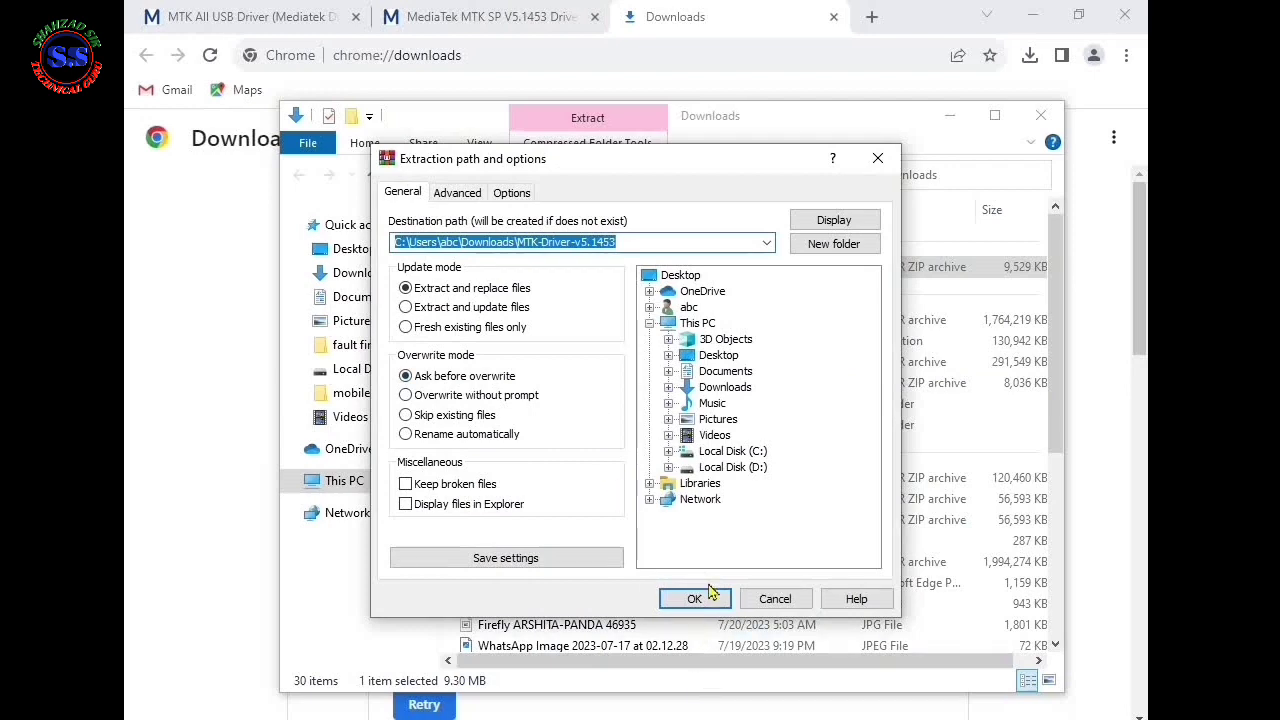
left_click(712, 602)
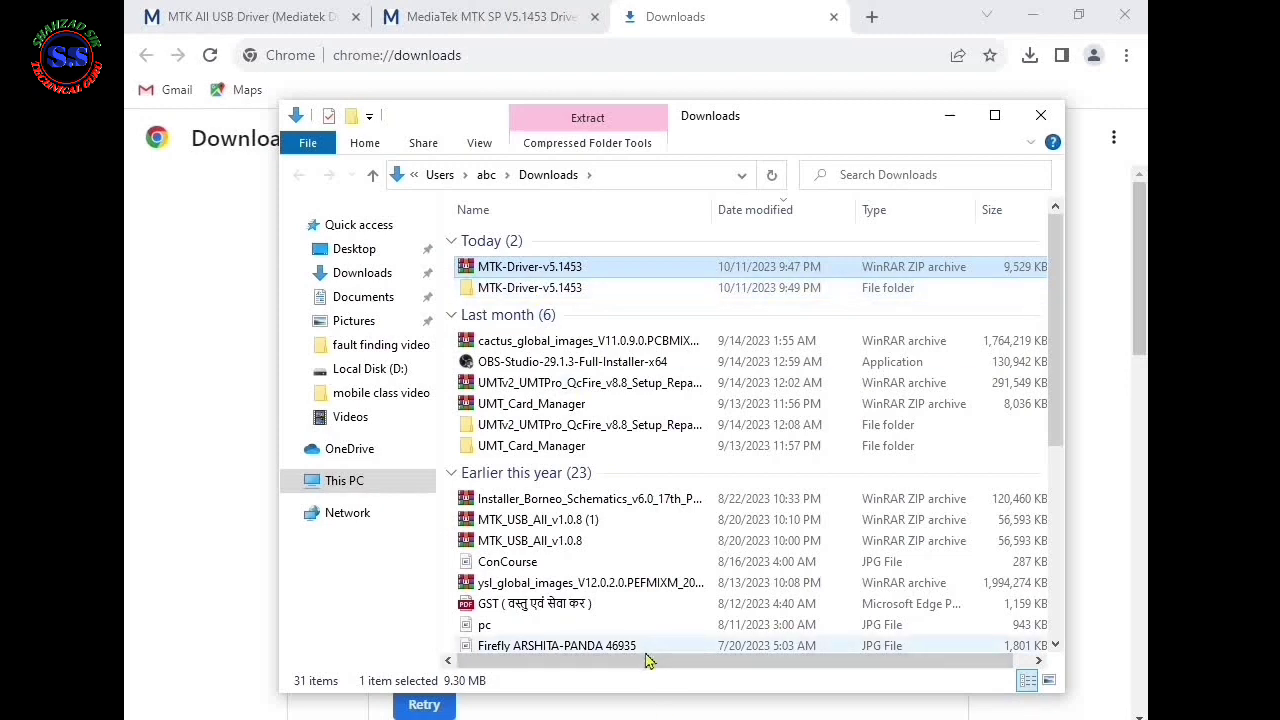
Open the inner MTK-Driver-v5.1453 folder of the extracted files and run MTK Driver Setup as administrator, allowing it to make changes.
left_click_drag(652, 662, 716, 668)
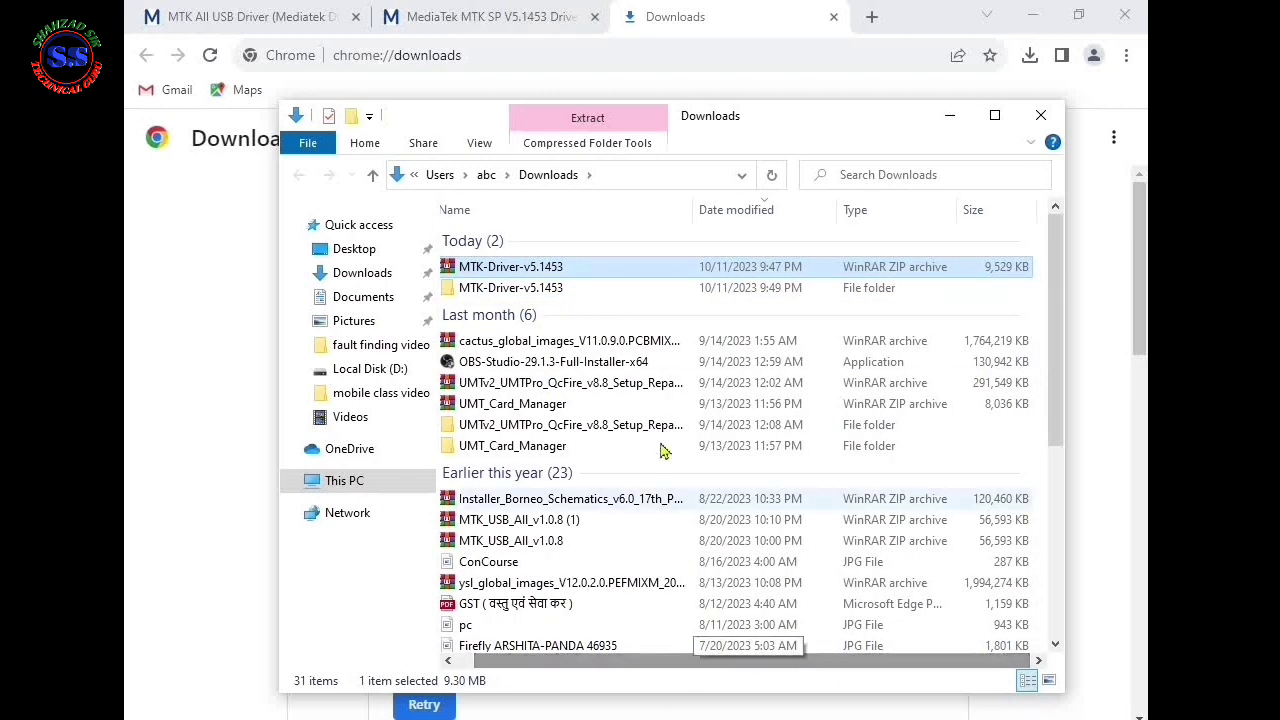
double_click(709, 290)
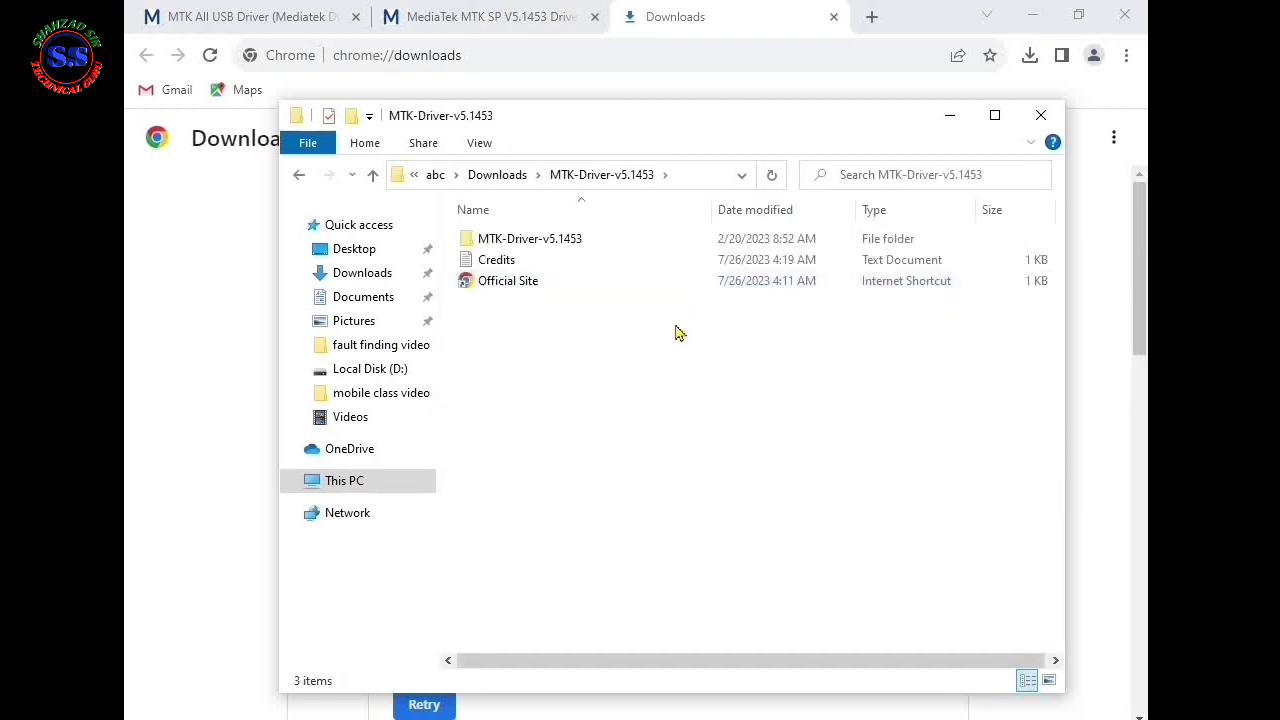
double_click(553, 238)
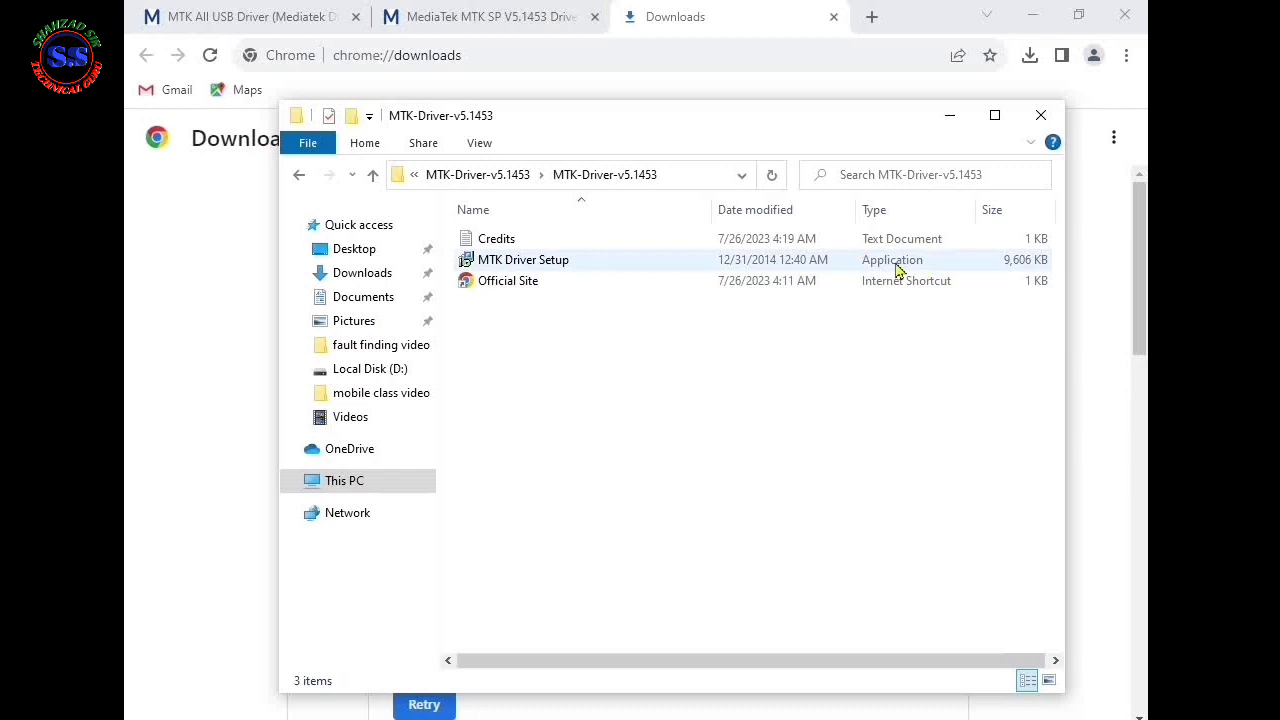
left_click(507, 268)
right_click(508, 269)
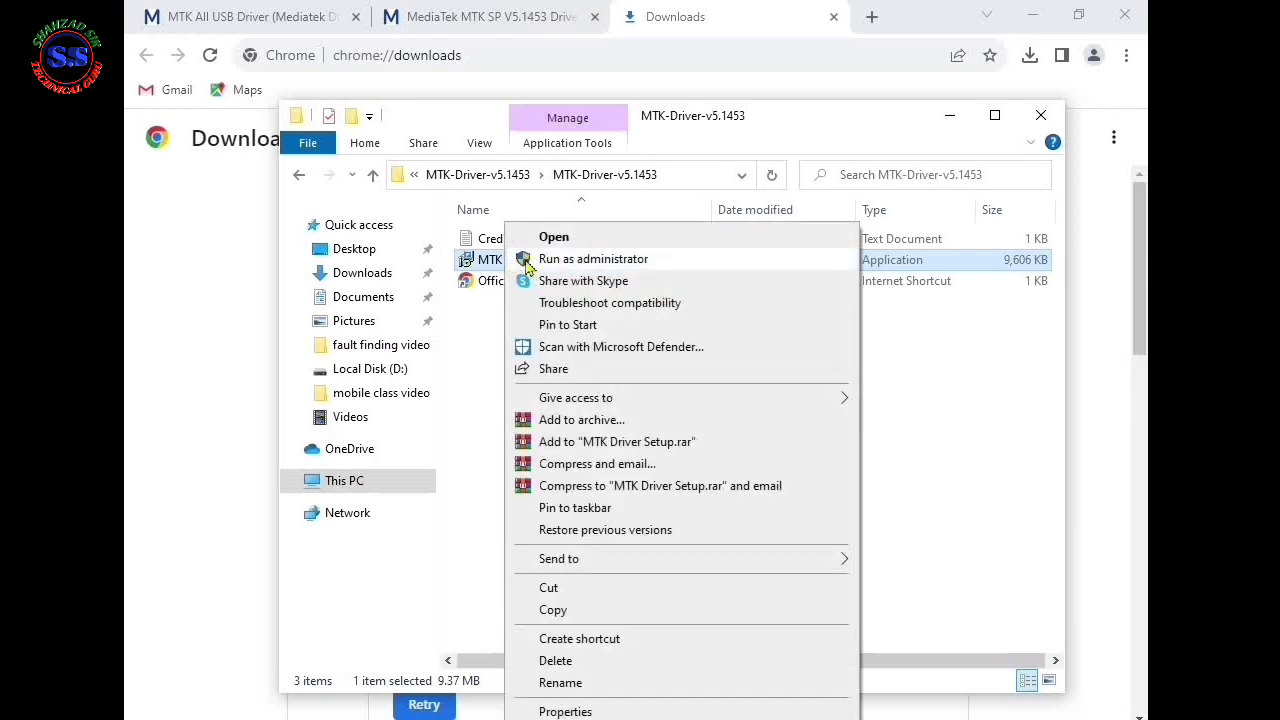
left_click(553, 259)
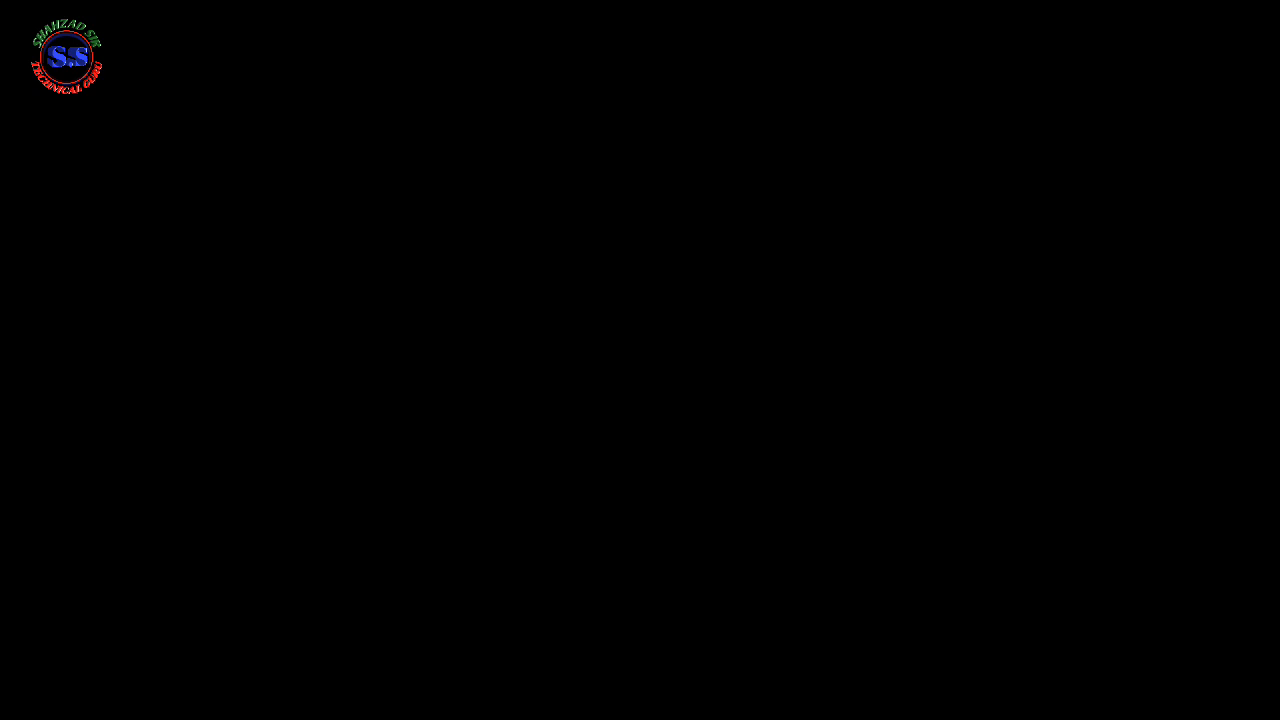
left_click(545, 521)
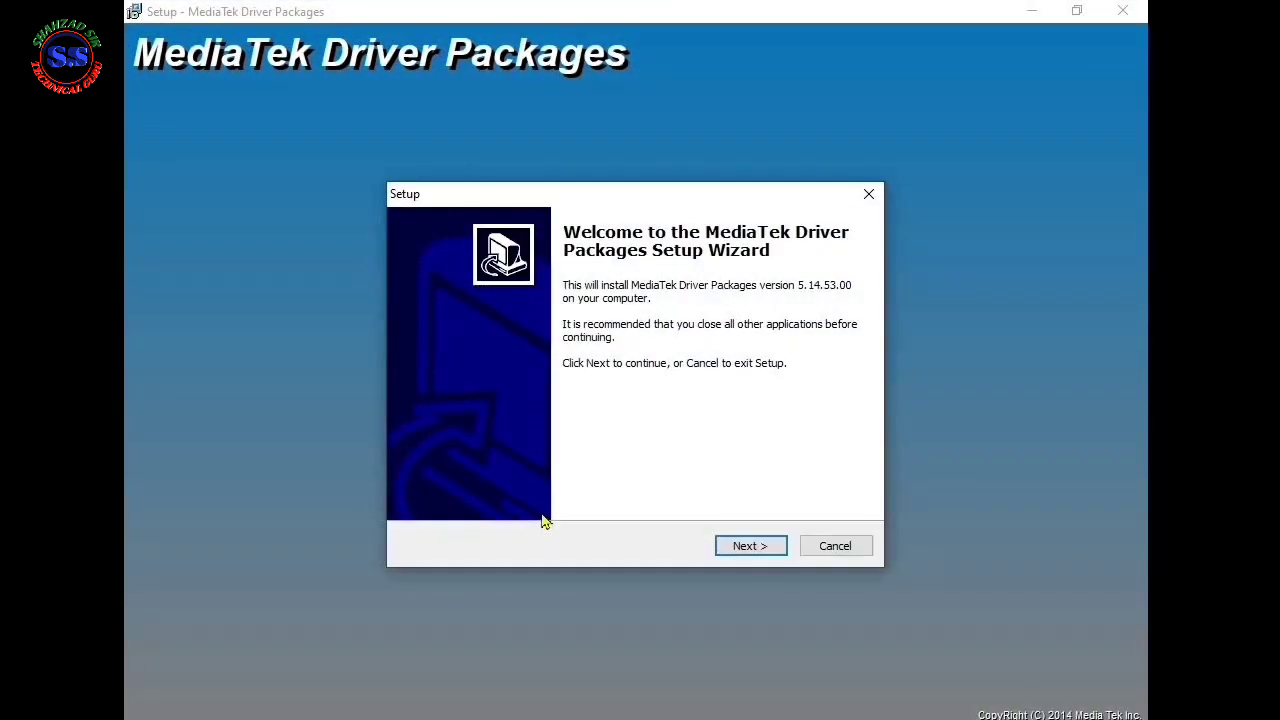
Install MediaTek Driver Packages to C:\Program Files\MediaTek\SP Driver, going through the Device Driver Installation Wizard to its end.
left_click(748, 545)
left_click(748, 545)
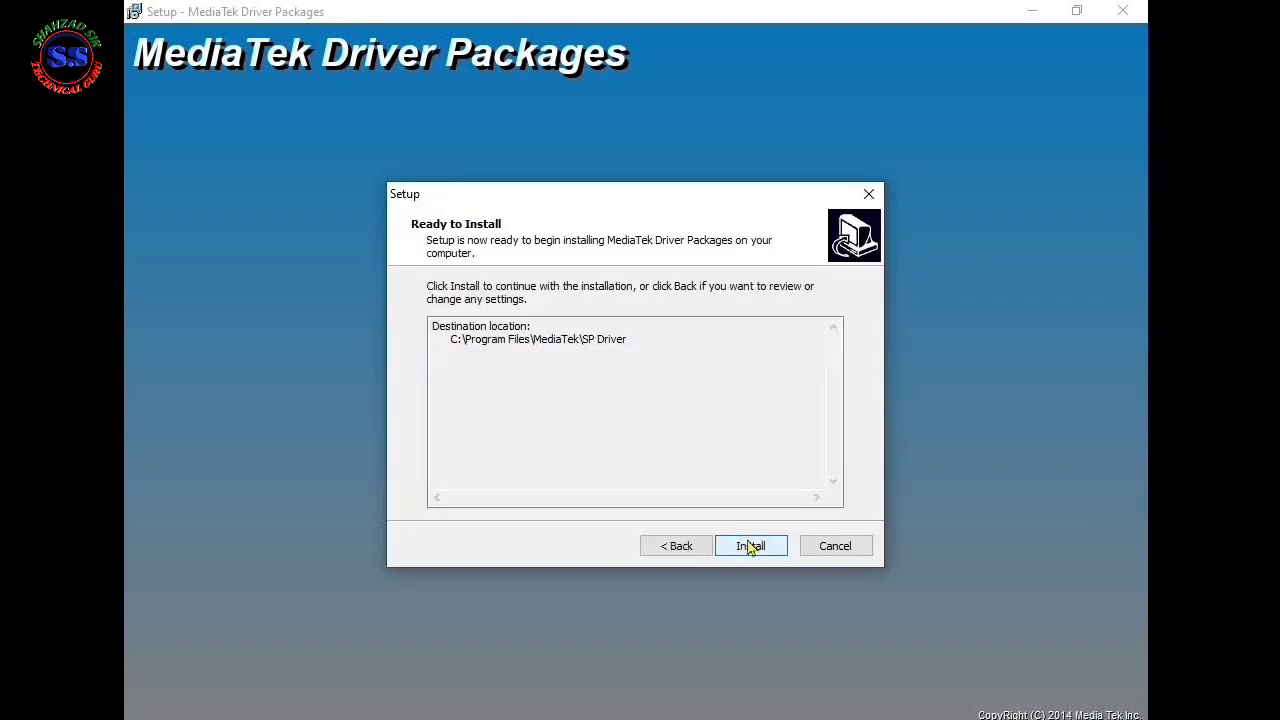
left_click(749, 546)
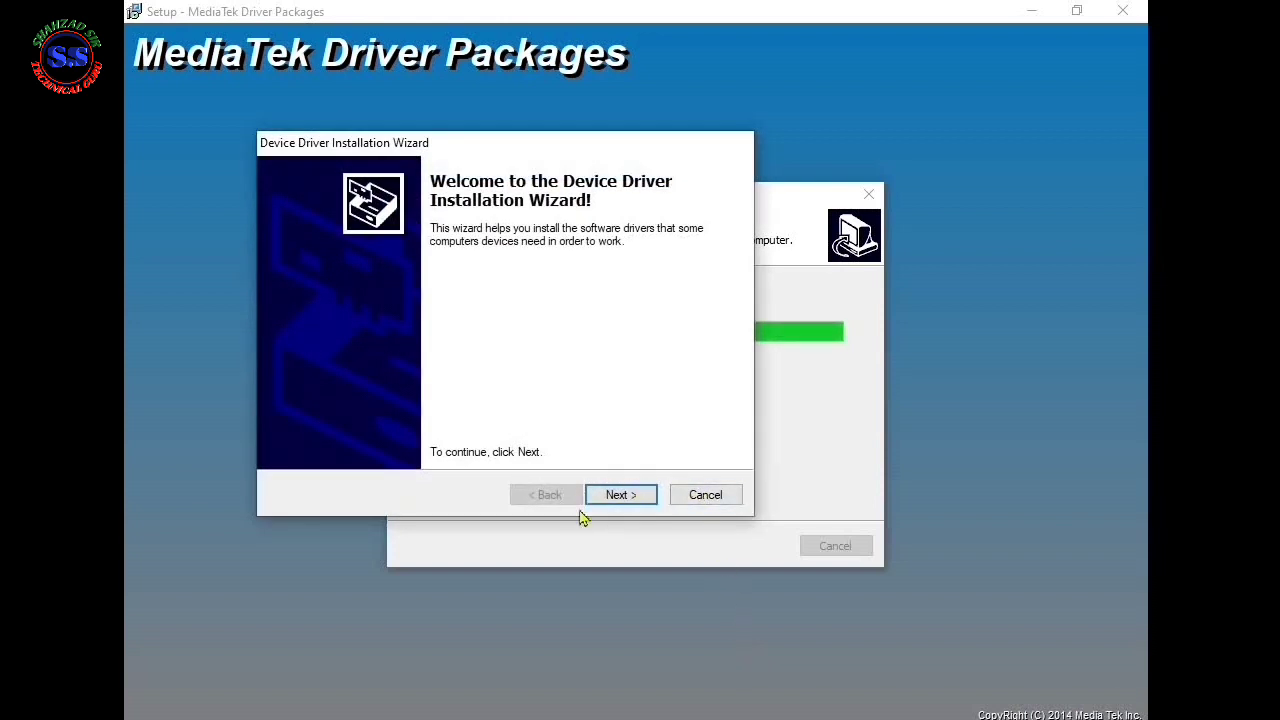
left_click(608, 498)
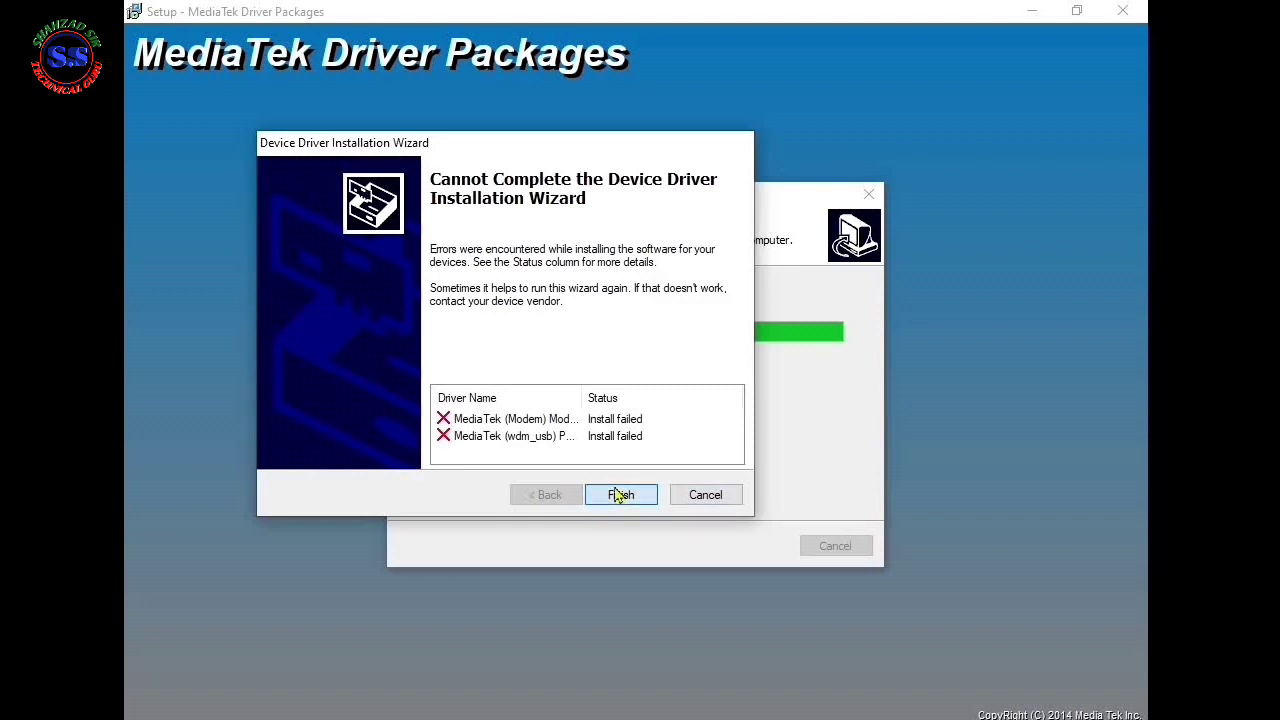
left_click(618, 495)
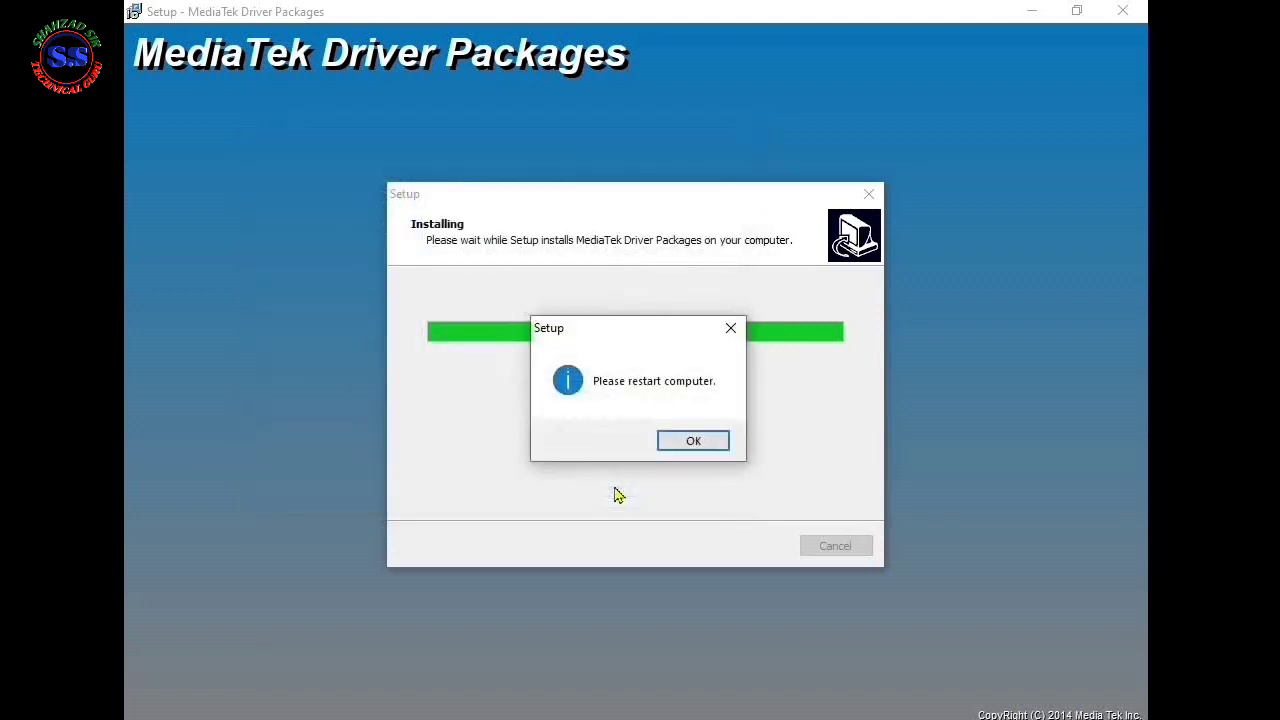
Dismiss the restart notice, close the adb_usb note and command window, and finish the MediaTek Driver Packages setup.
left_click(706, 449)
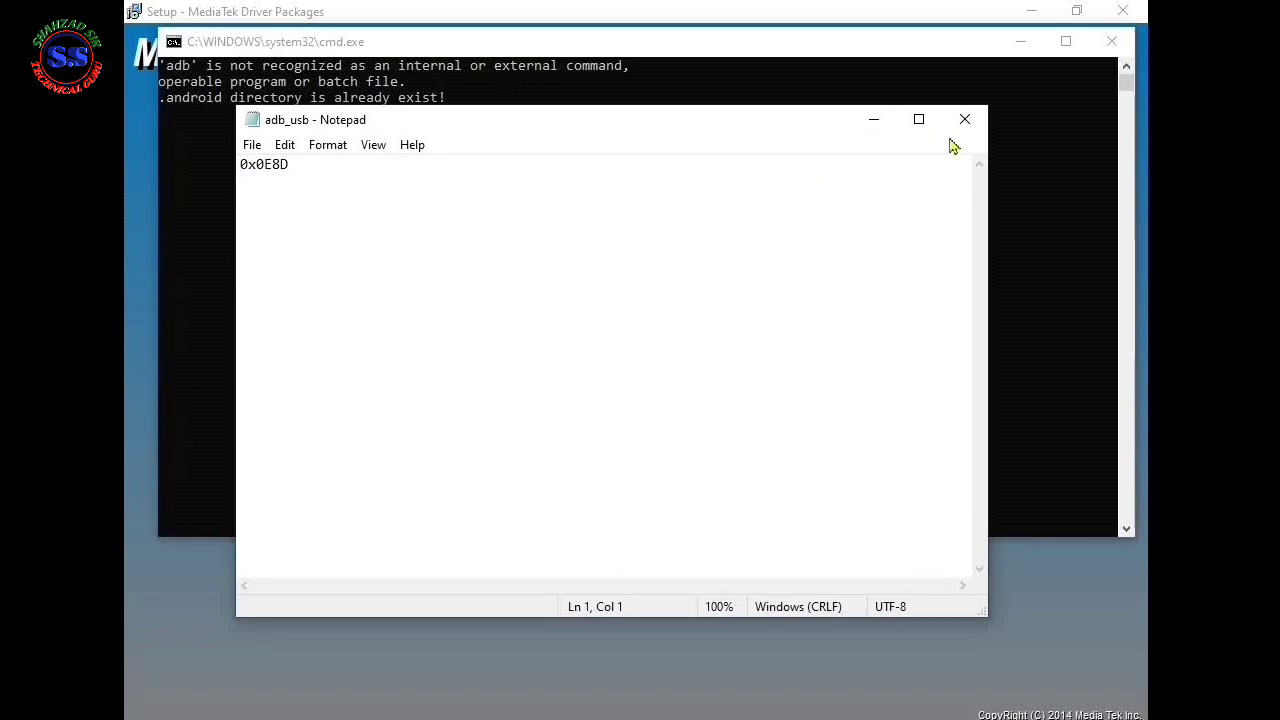
left_click(965, 119)
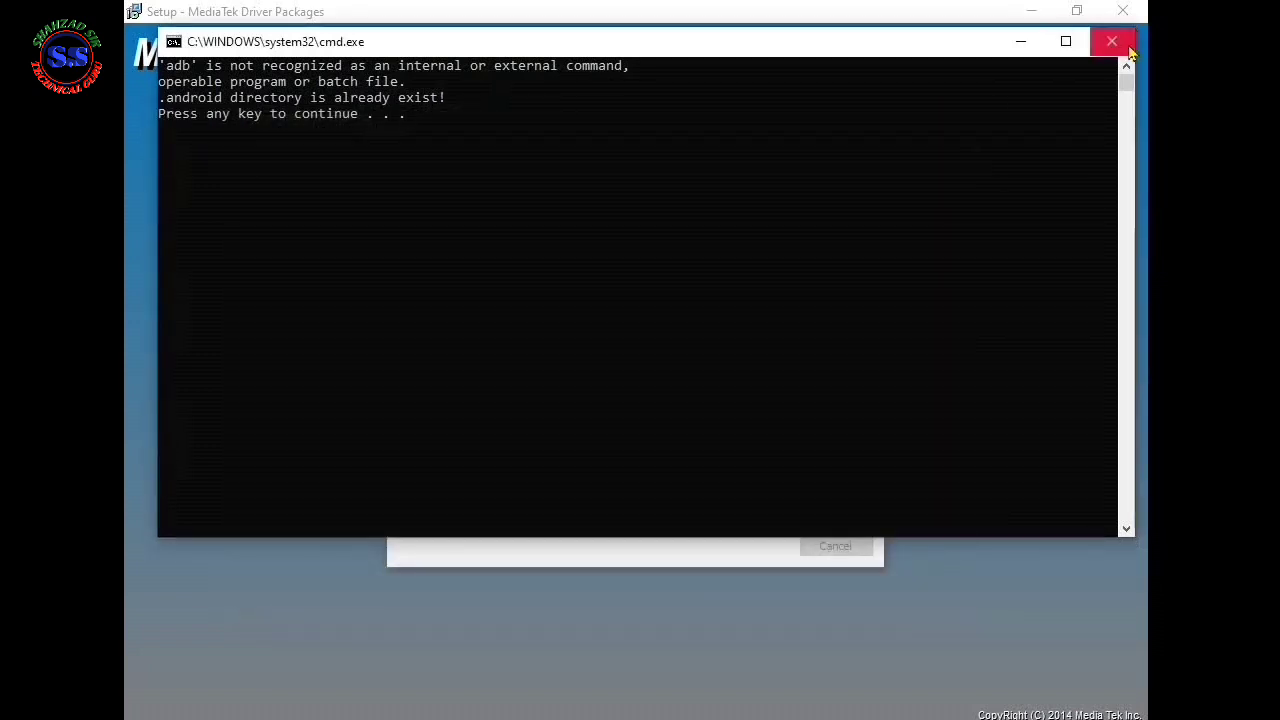
left_click(1112, 44)
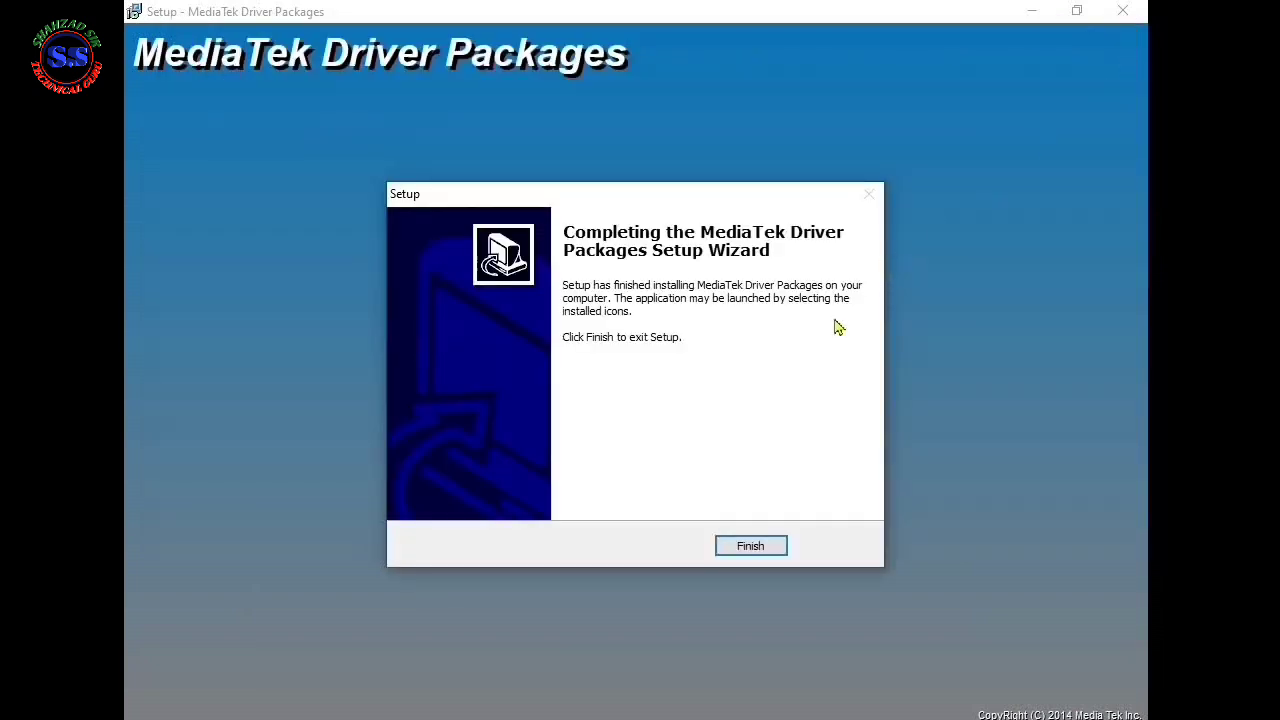
left_click(784, 553)
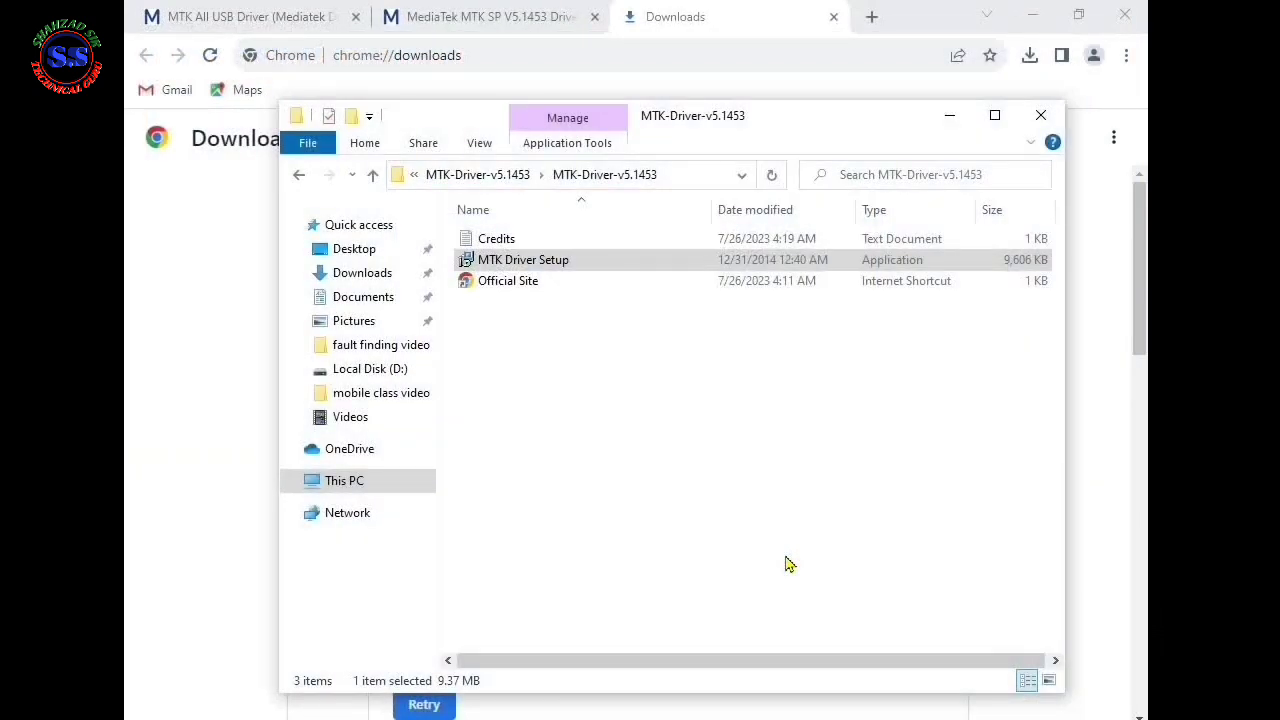
Close the MTK driver folder and the downloads page, and return the mtkusbdriver.com tab to the new tab page.
left_click(1041, 115)
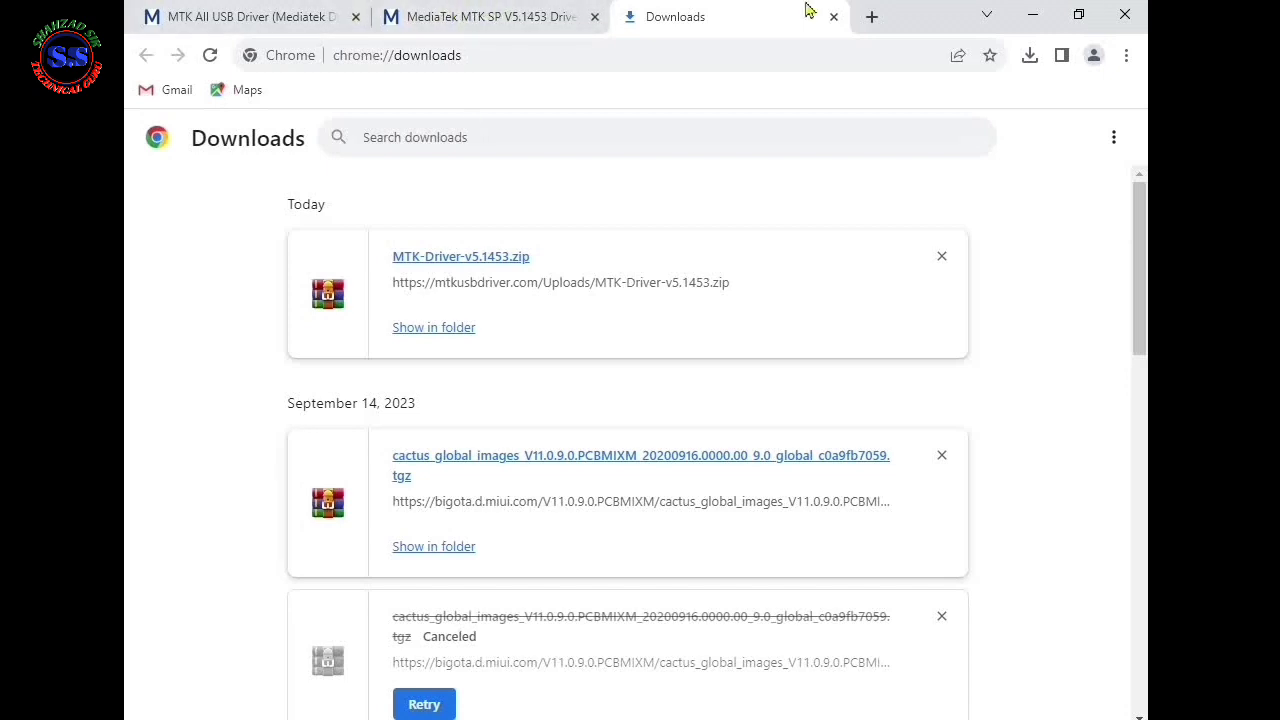
left_click(834, 17)
left_click(178, 17)
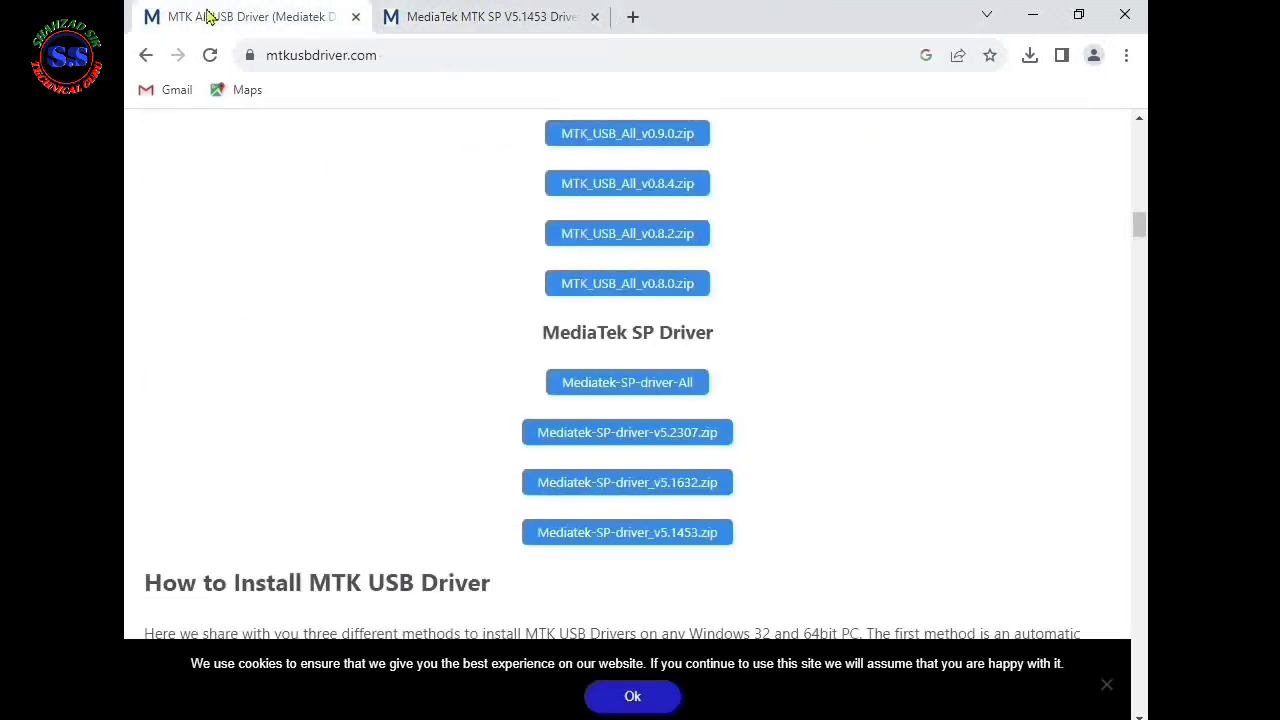
left_click(141, 56)
left_click(143, 57)
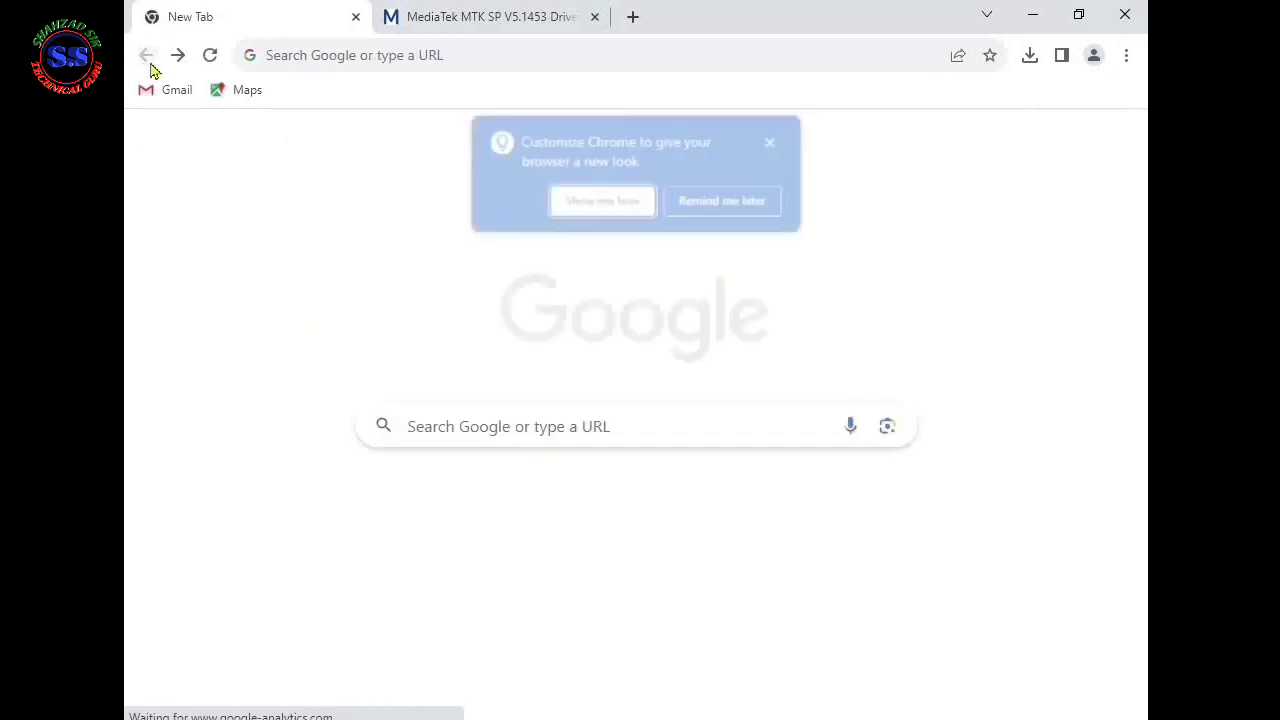
Dismiss the browser customization prompt and search Google for "qualcomm usb driver".
left_click(773, 142)
left_click(679, 427)
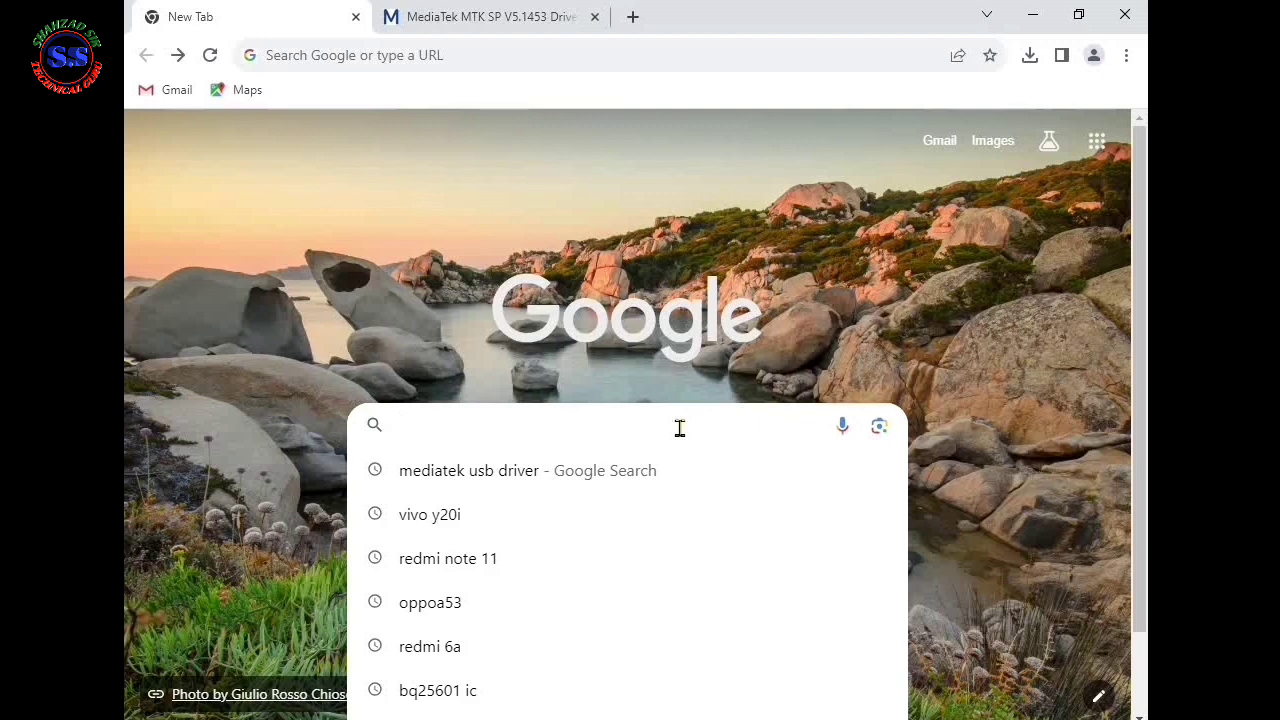
type("qual")
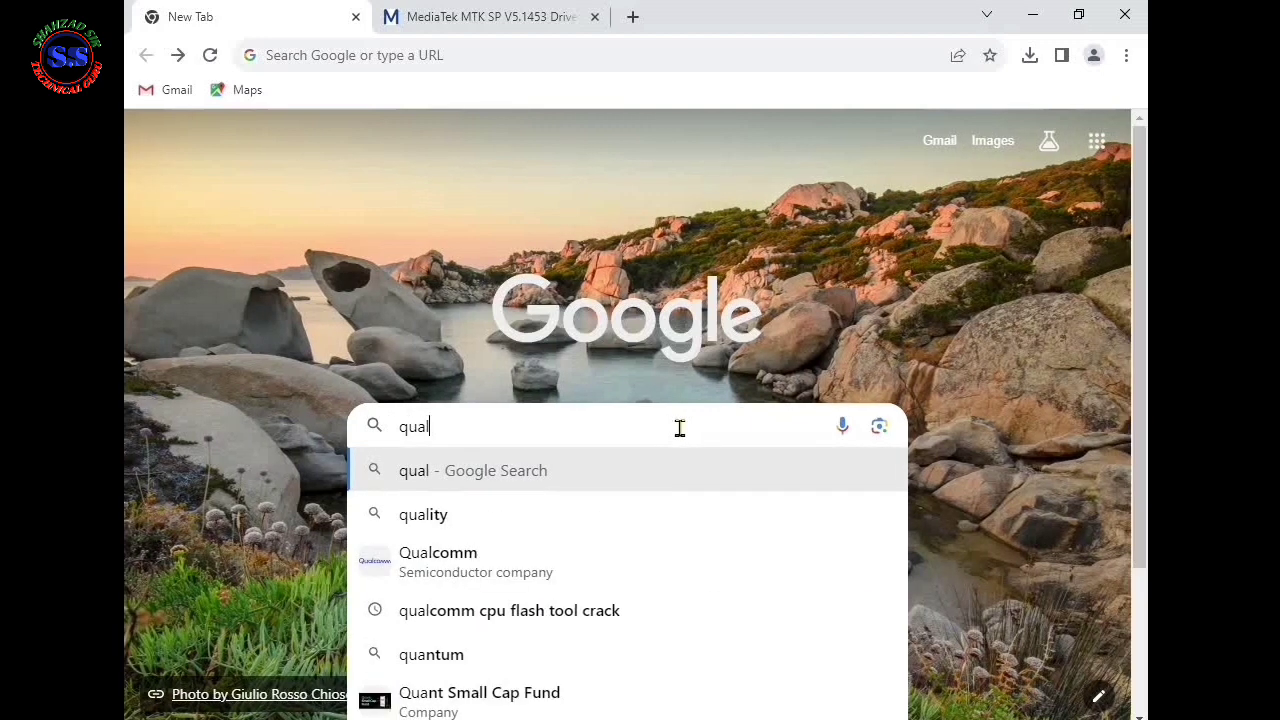
type("c")
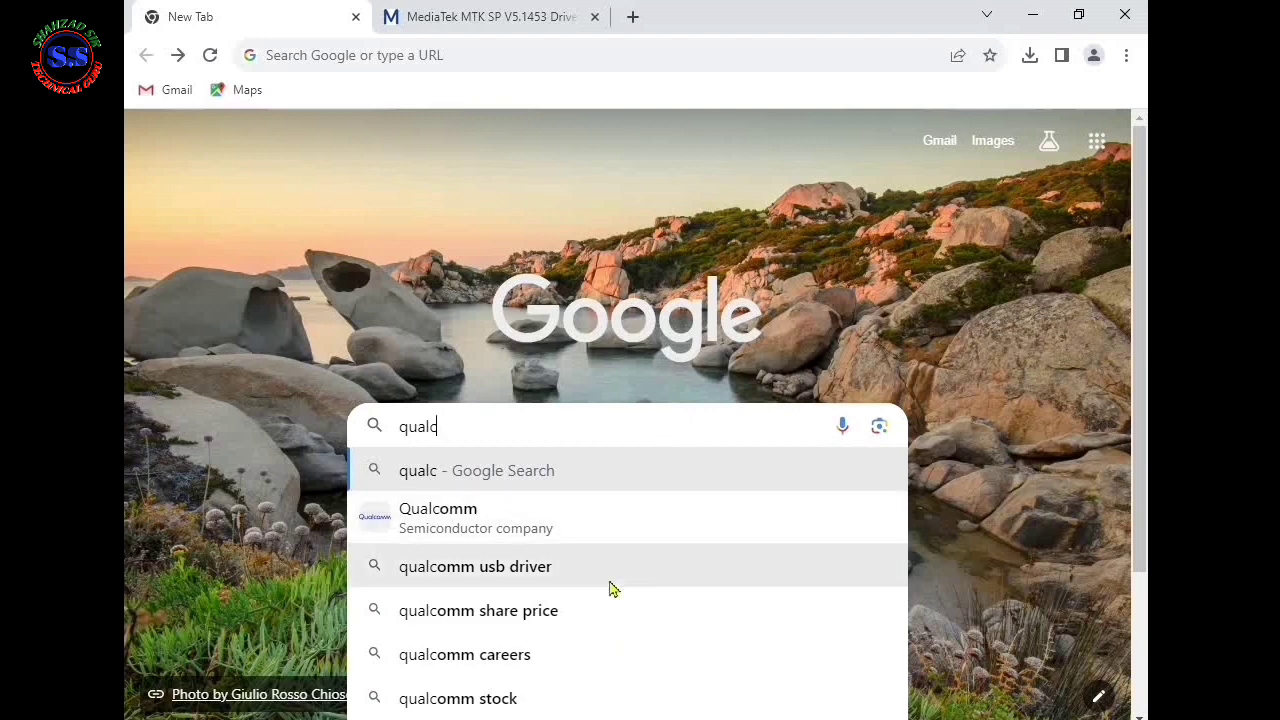
left_click(557, 588)
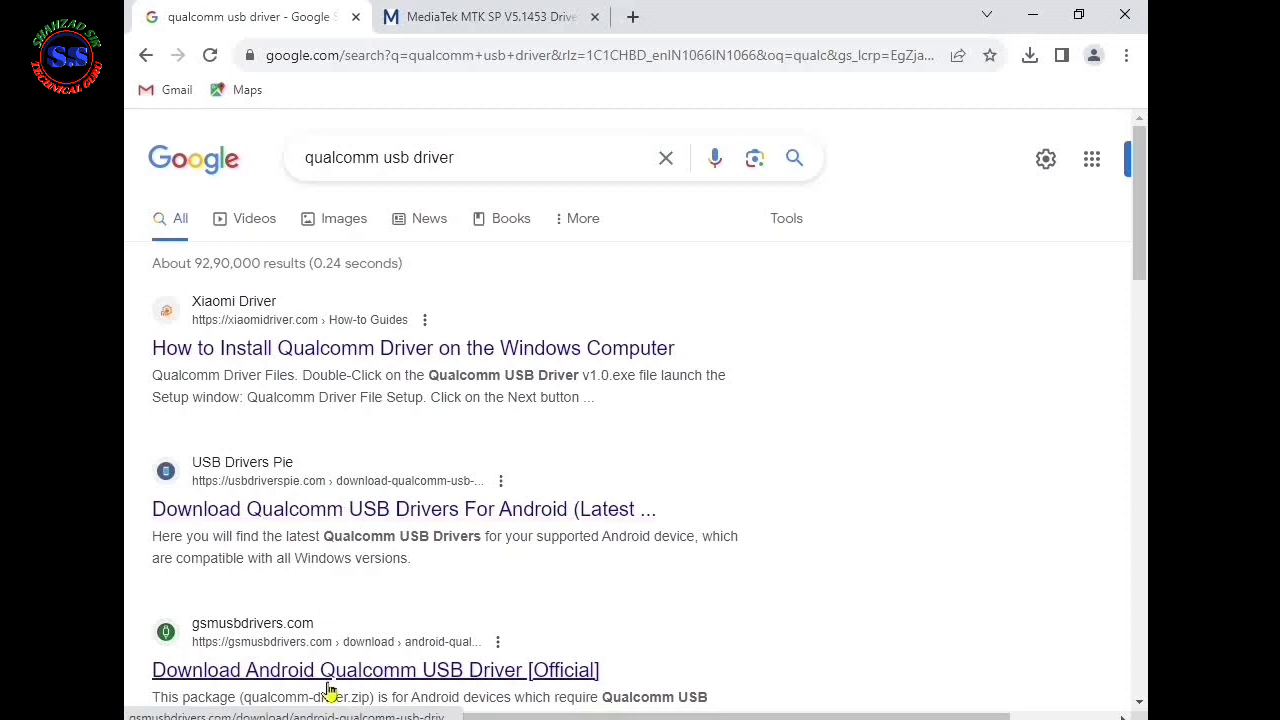
Open the USB Drivers Pie result for Qualcomm USB drivers and go to its qualcomm_driver.zip download section.
left_click(396, 512)
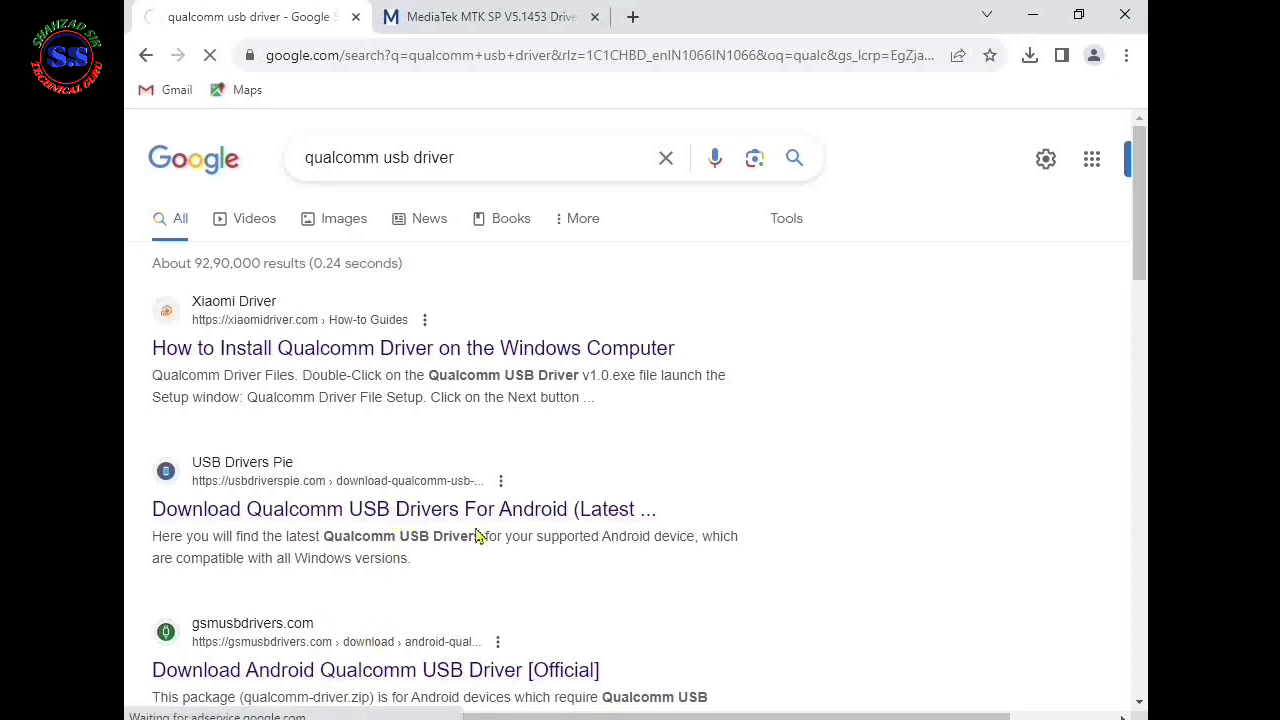
scroll(520, 515, "down", 3)
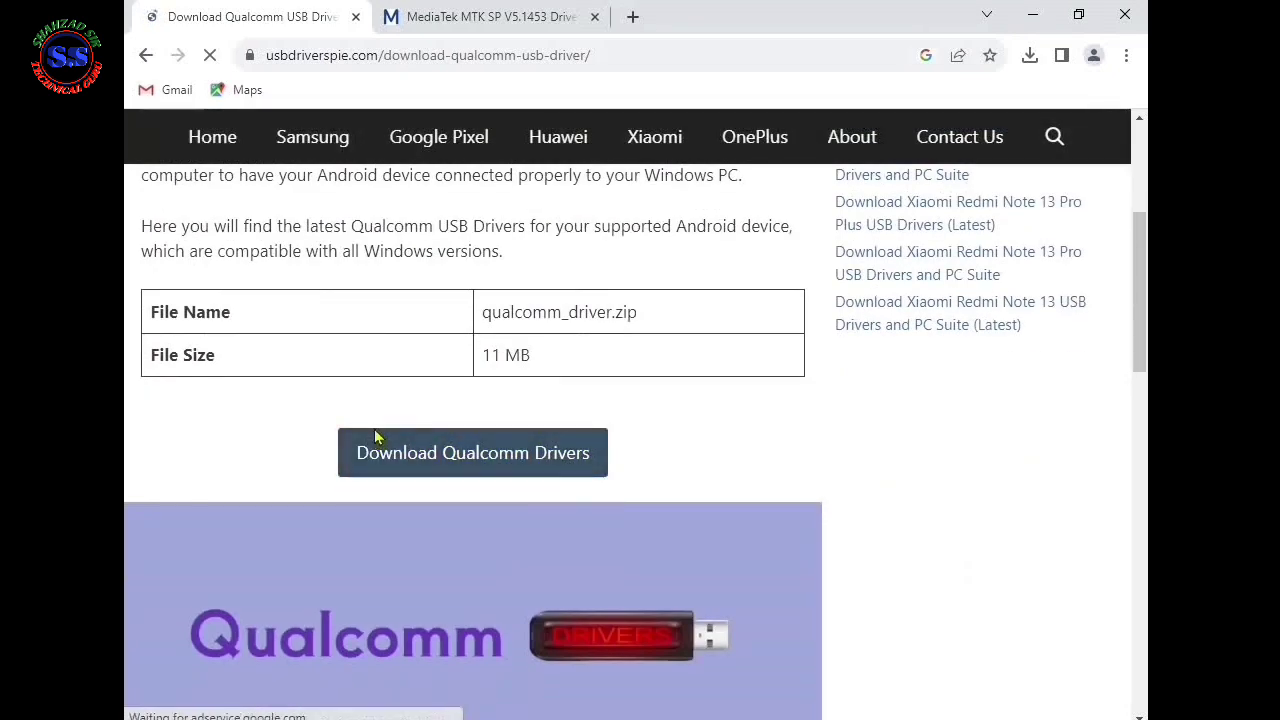
scroll(374, 429, "up", 3)
scroll(372, 335, "down", 2)
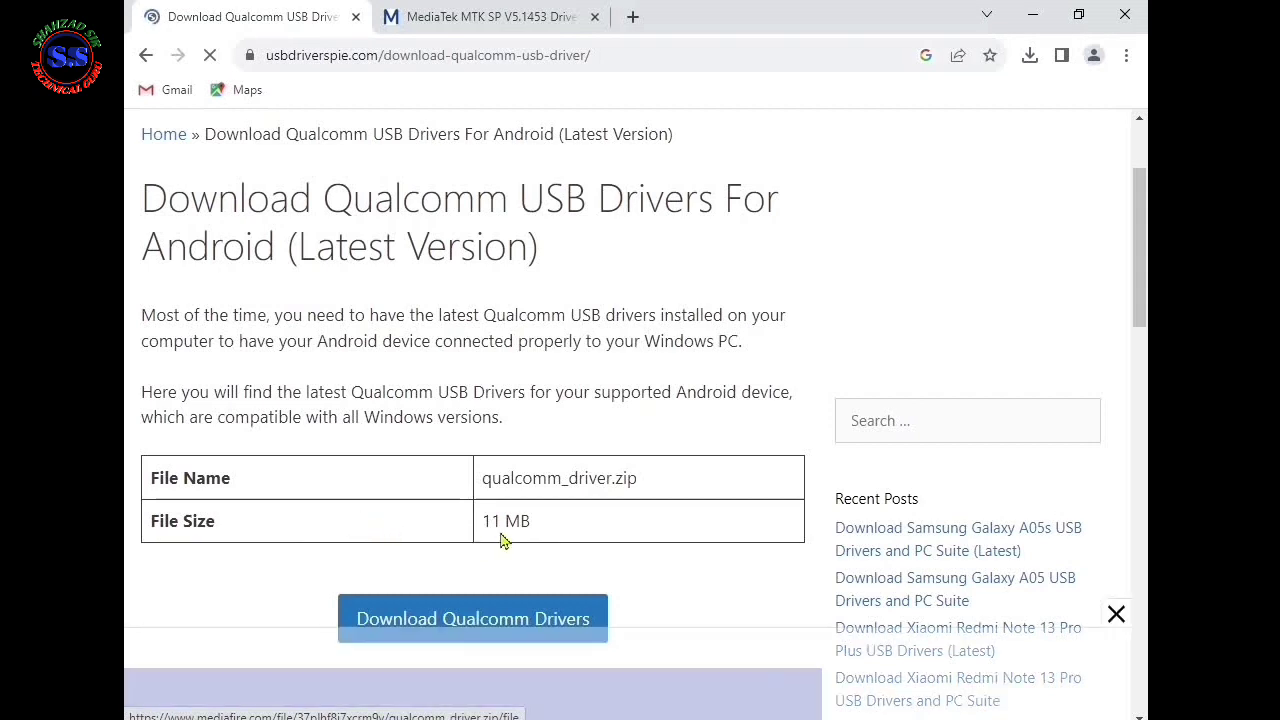
scroll(503, 540, "down", 2)
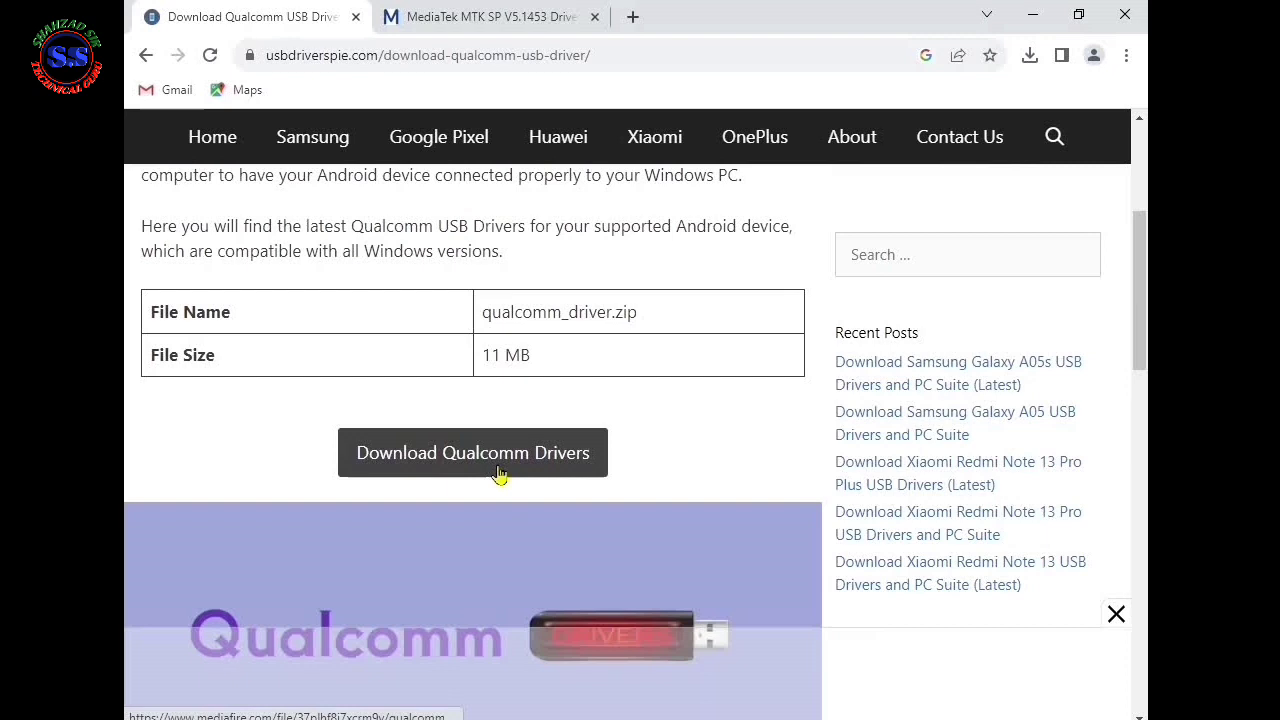
Download qualcomm_driver.zip through its MediaFire page and close the advertising pop-up window.
left_click(500, 475)
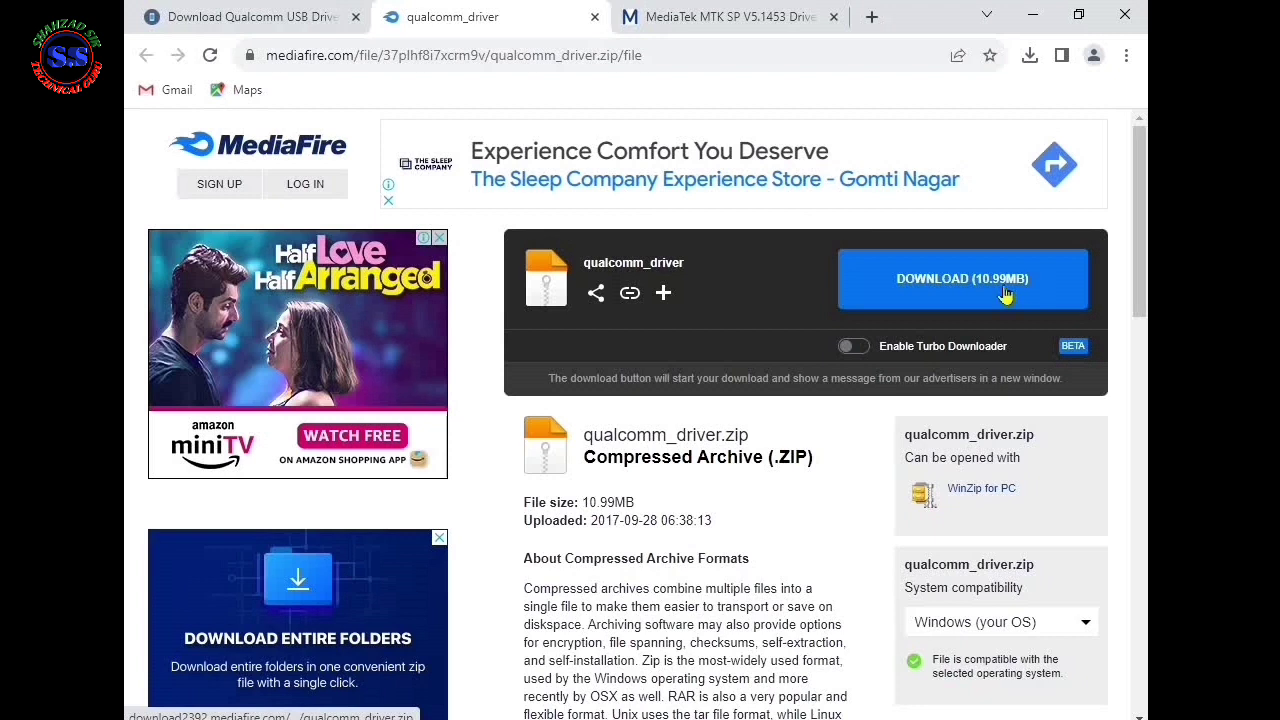
left_click(908, 293)
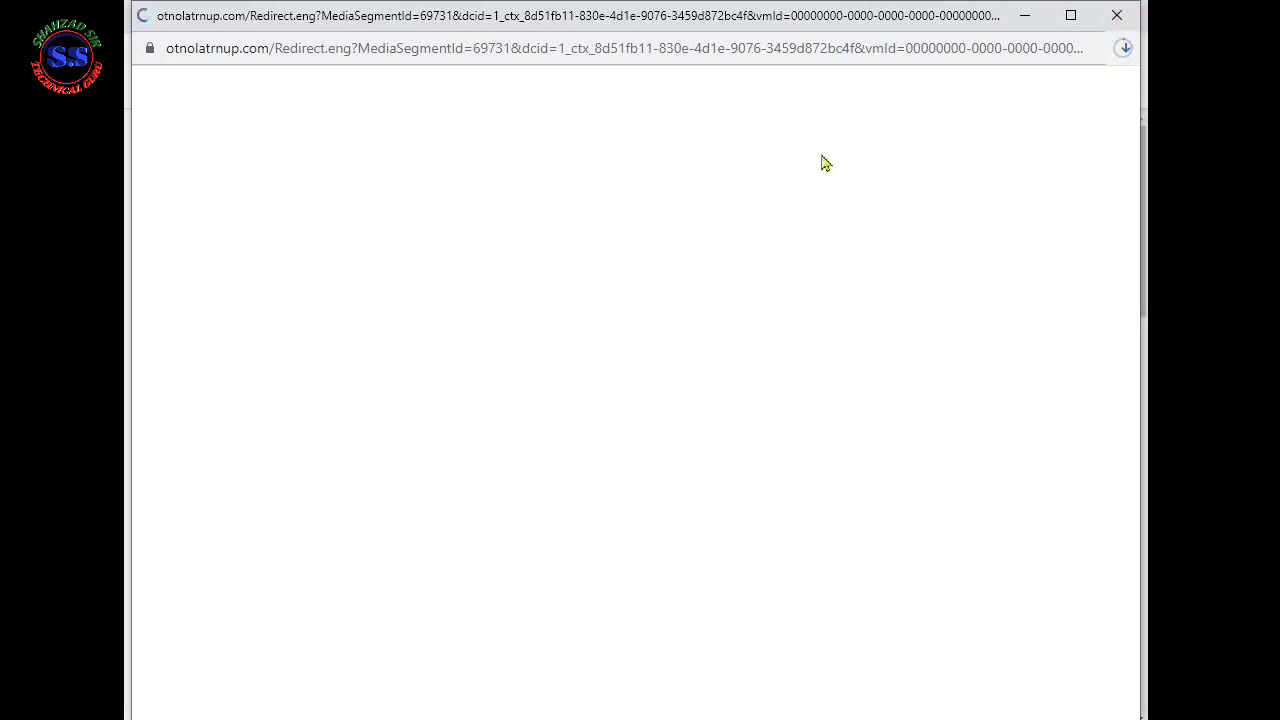
left_click(1120, 18)
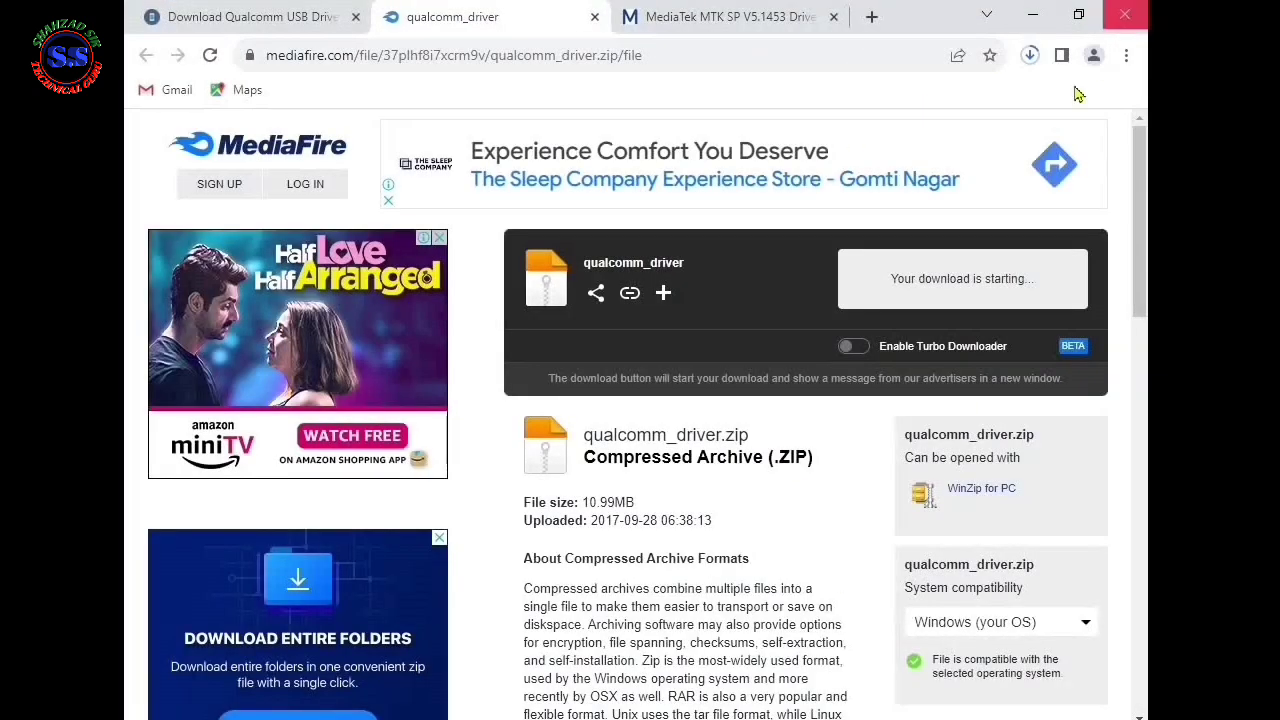
Show the downloaded qualcomm_driver.zip in its folder and extract it inside Downloads.
left_click(1029, 56)
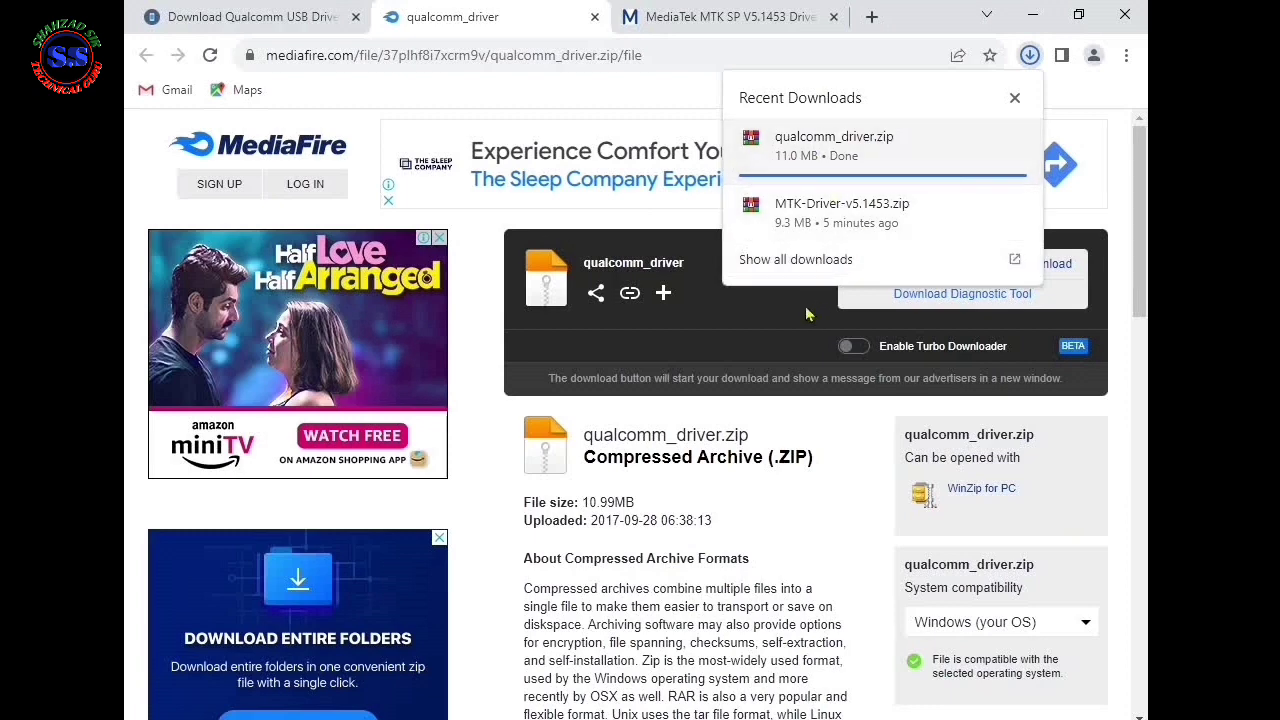
left_click(800, 249)
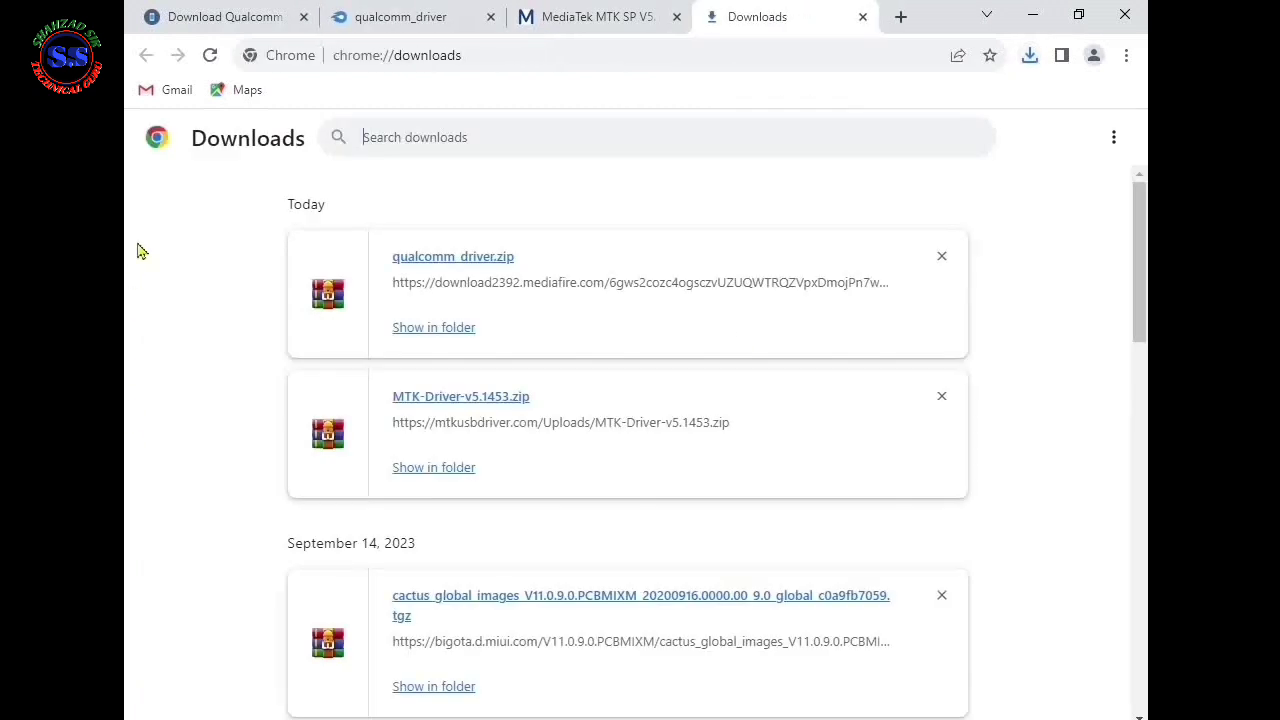
left_click(435, 333)
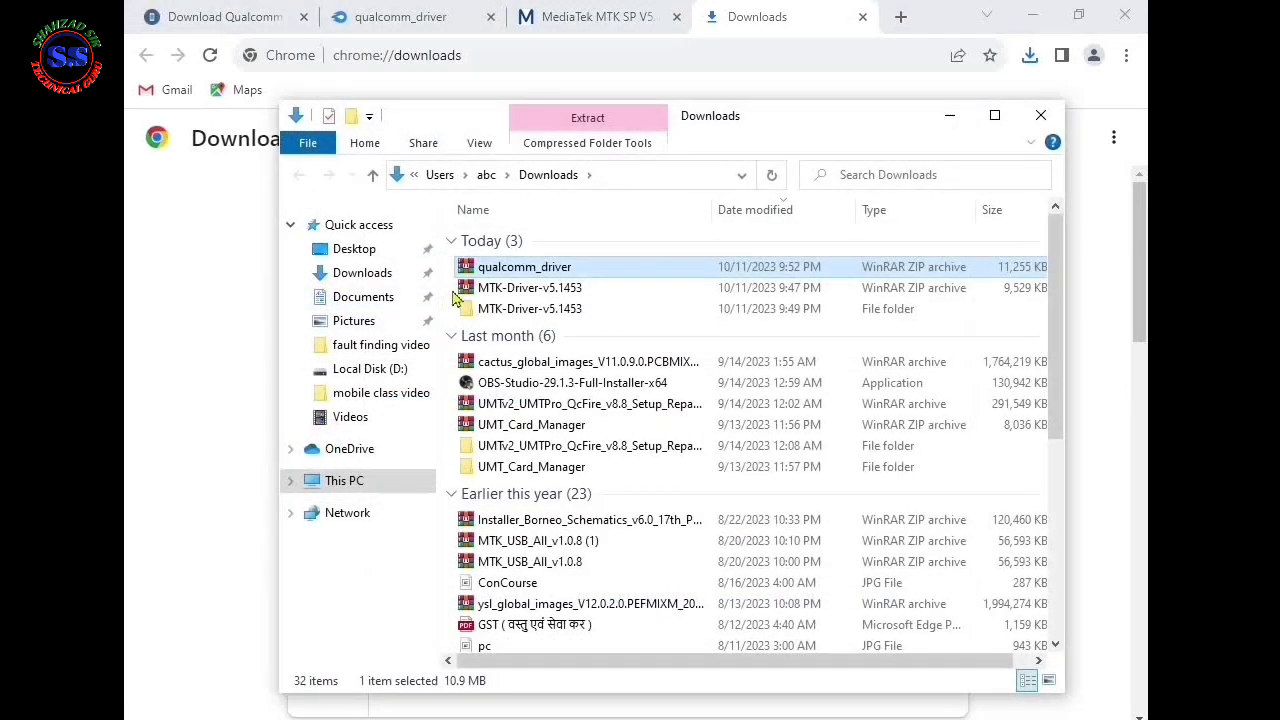
right_click(490, 272)
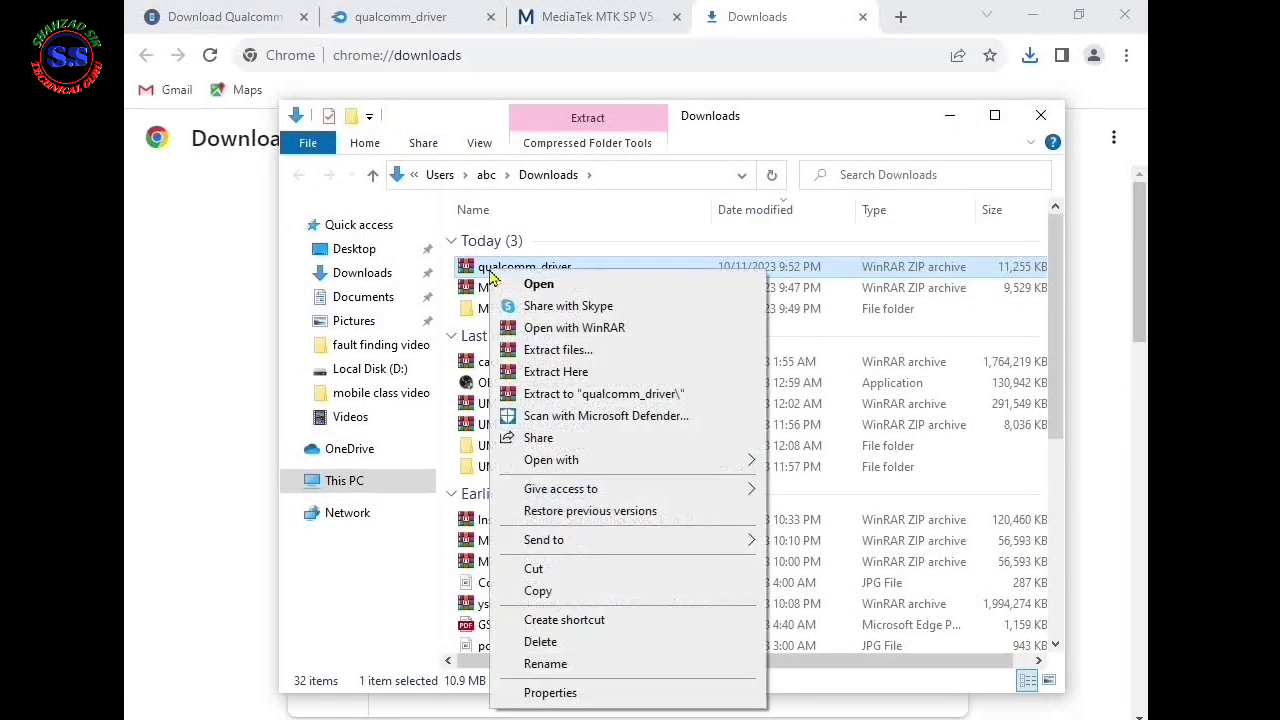
left_click(555, 372)
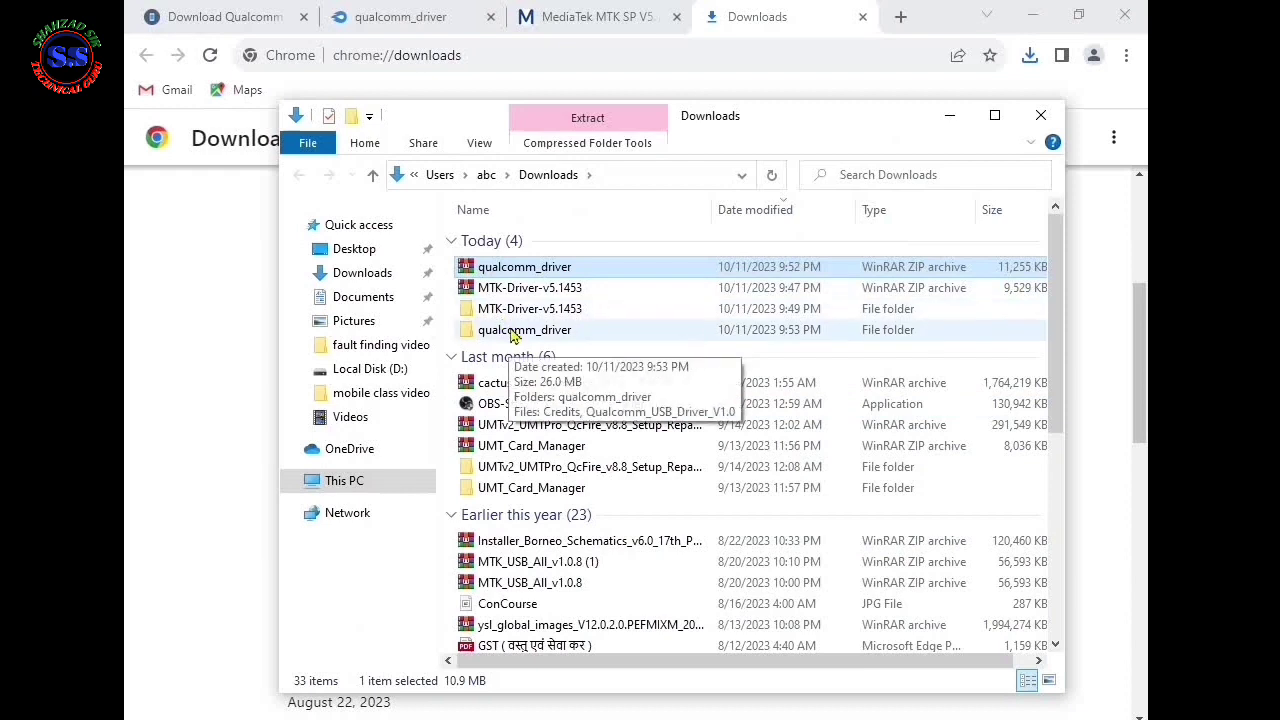
Run Qualcomm_USB_Driver_V1.0 from the extracted qualcomm_driver folder and continue with the "WWAN-DHCP is not used to get IPAddress" setup type.
double_click(512, 333)
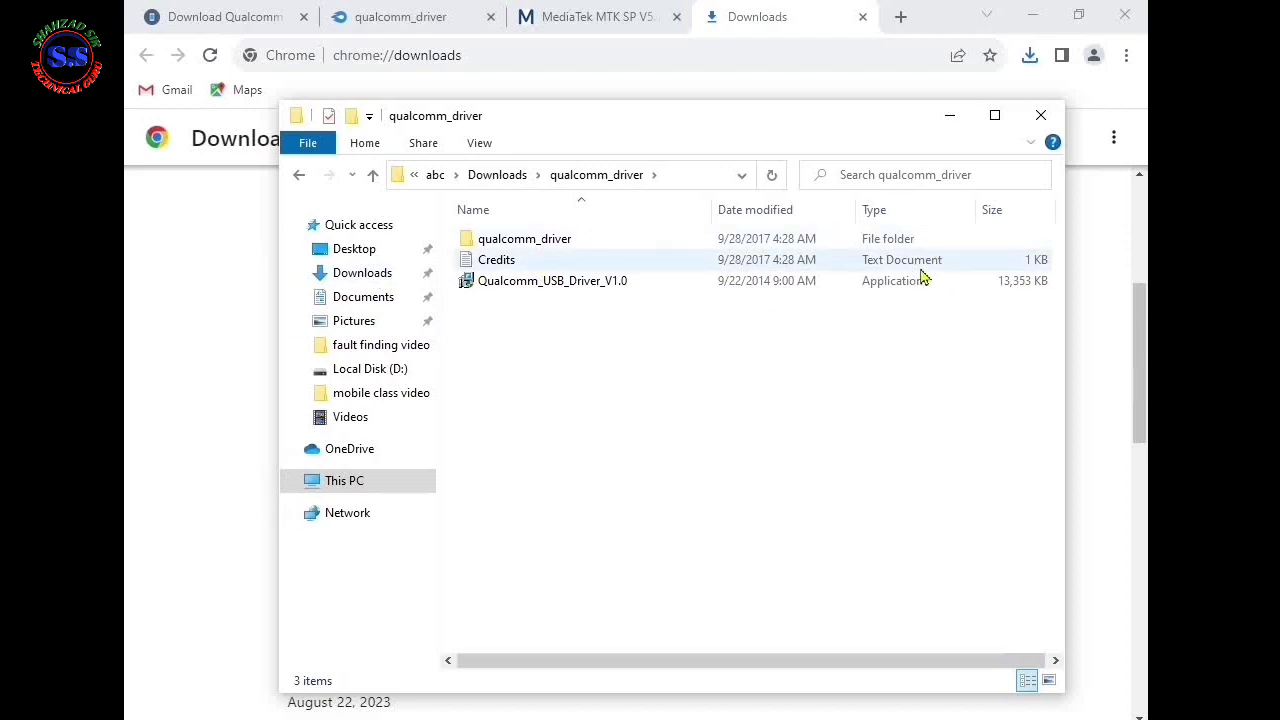
double_click(505, 284)
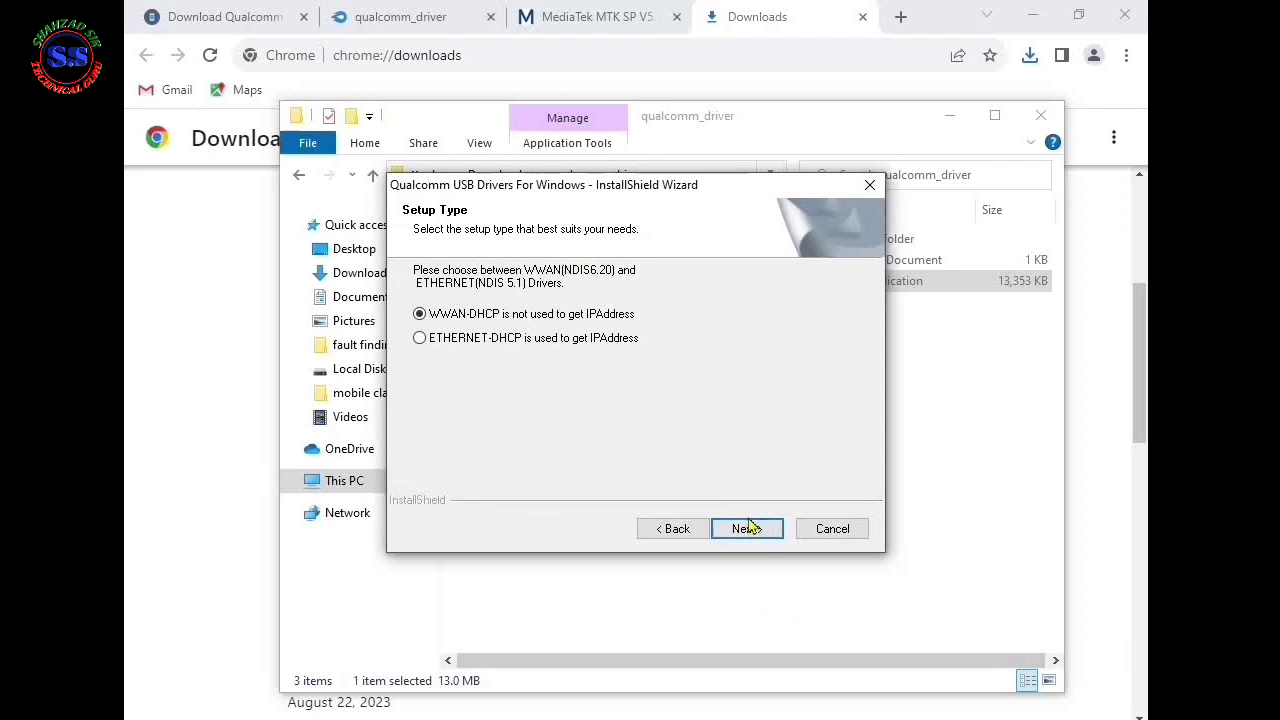
left_click(760, 532)
left_click(758, 533)
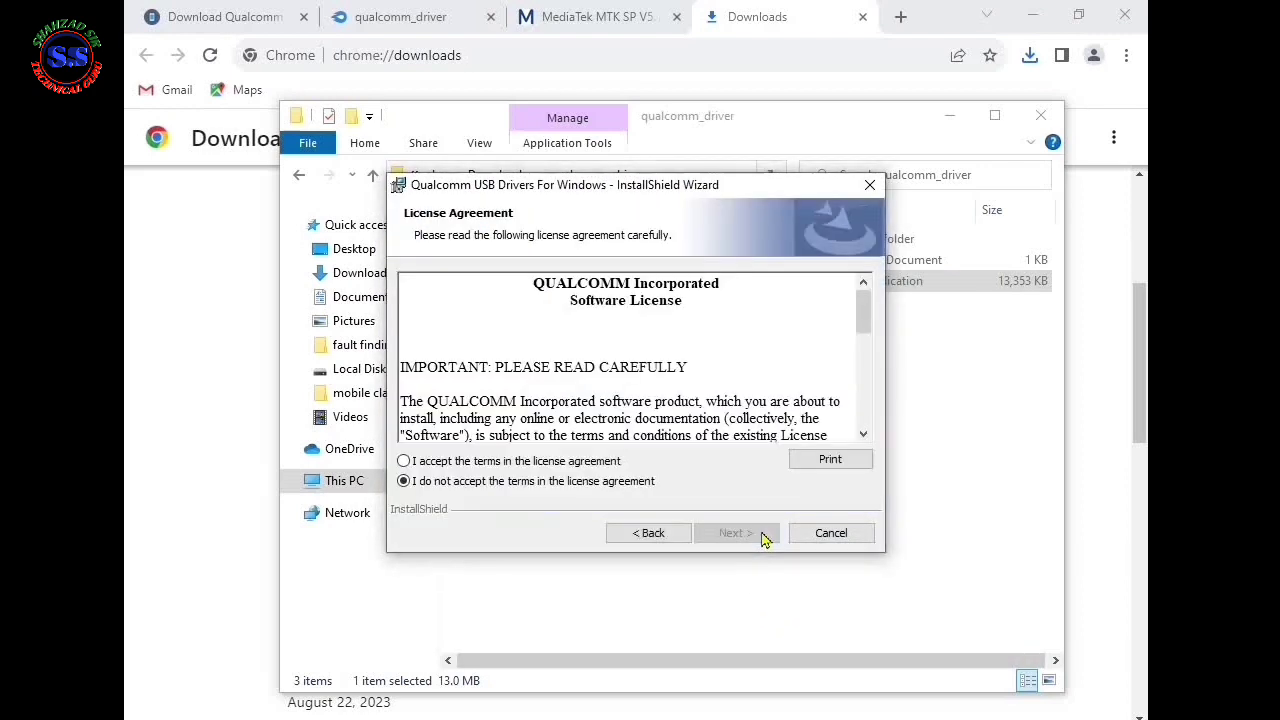
Accept the Qualcomm license agreement, install Qualcomm USB Drivers For Windows, and finish without restarting the system.
left_click(422, 462)
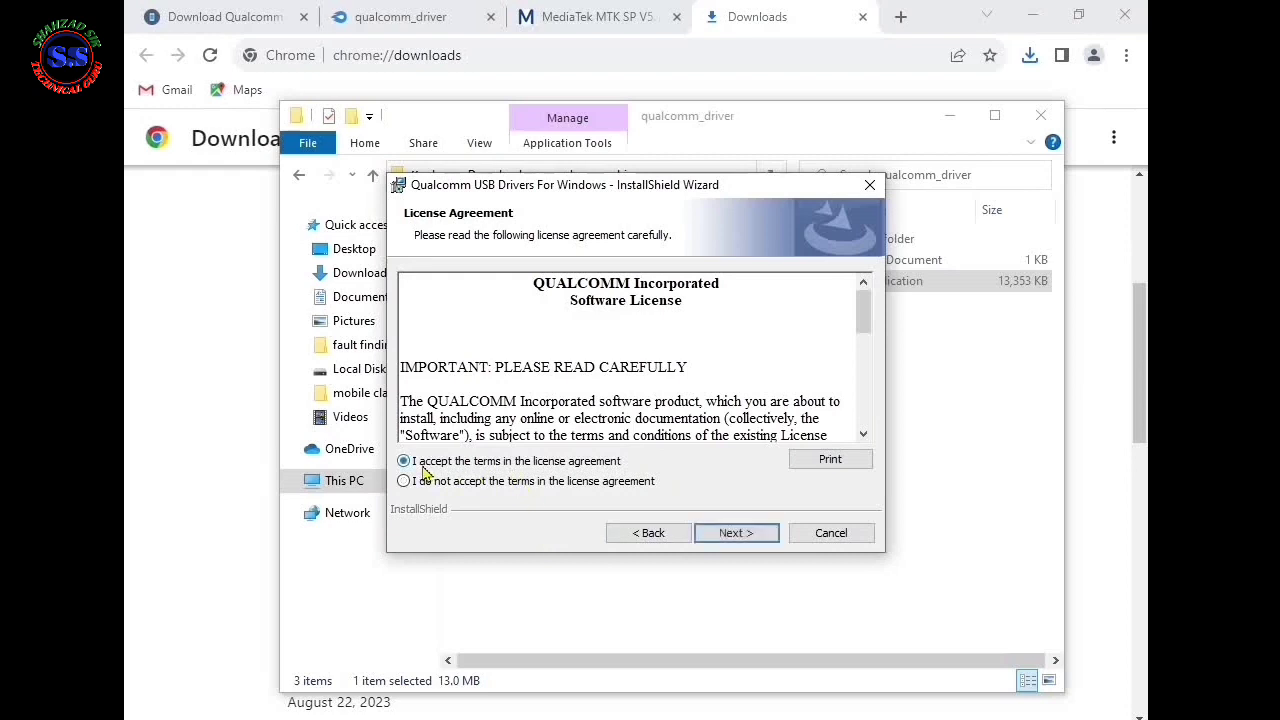
left_click(745, 537)
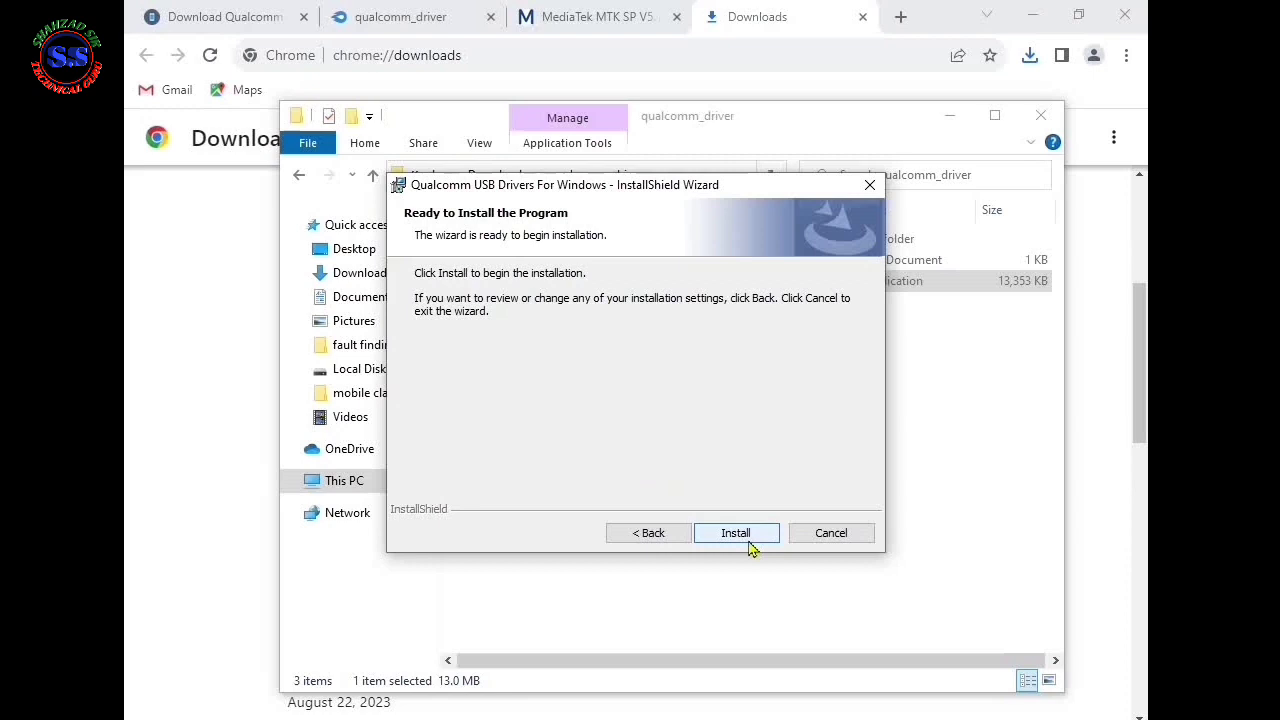
left_click(750, 545)
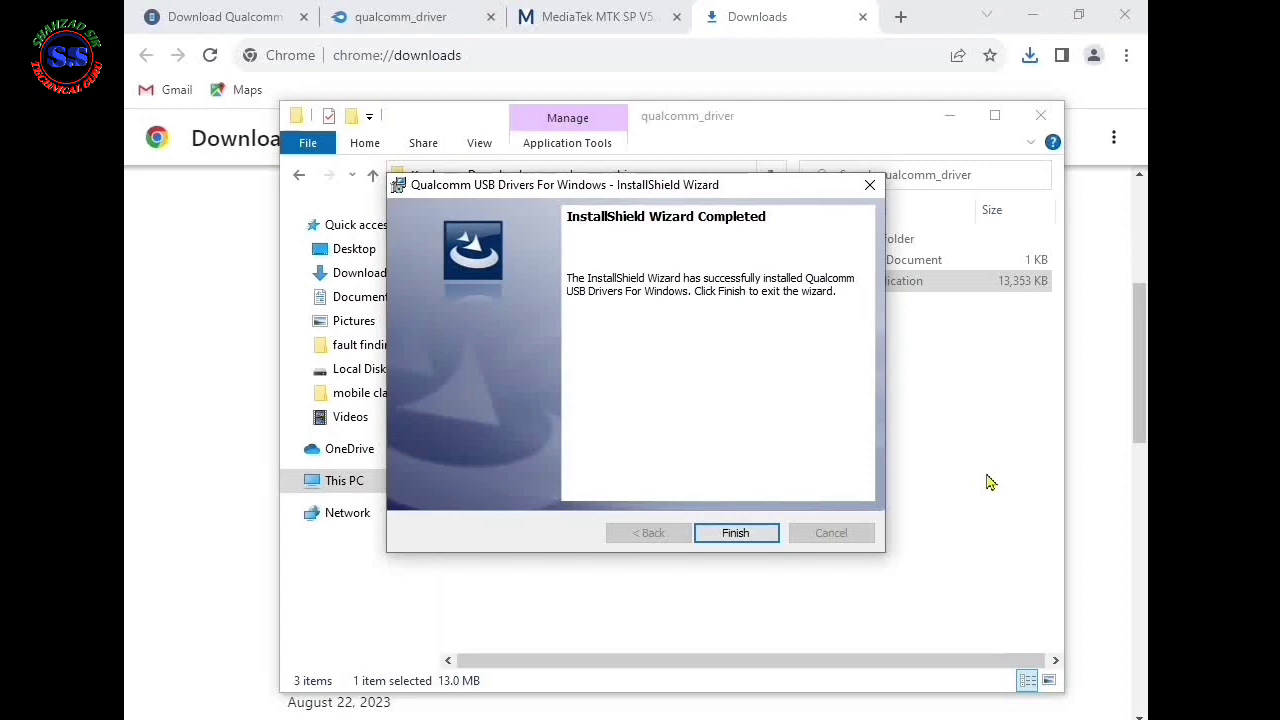
left_click(743, 540)
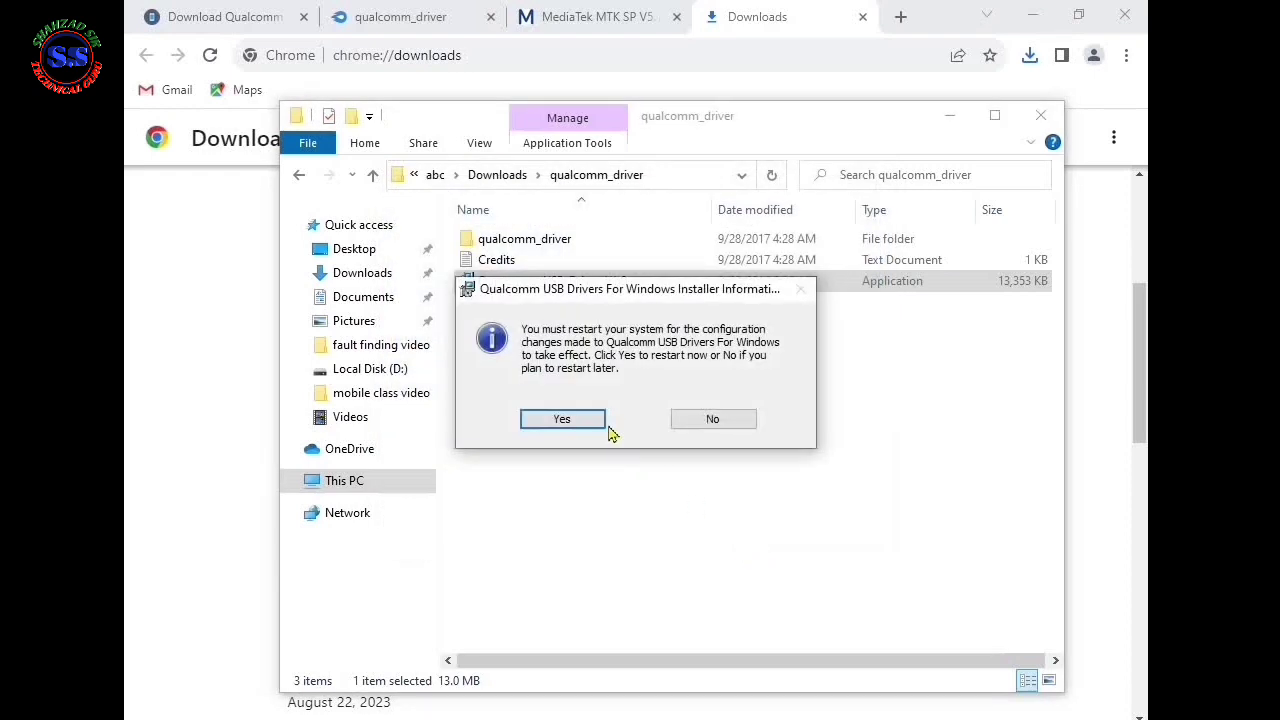
left_click(714, 420)
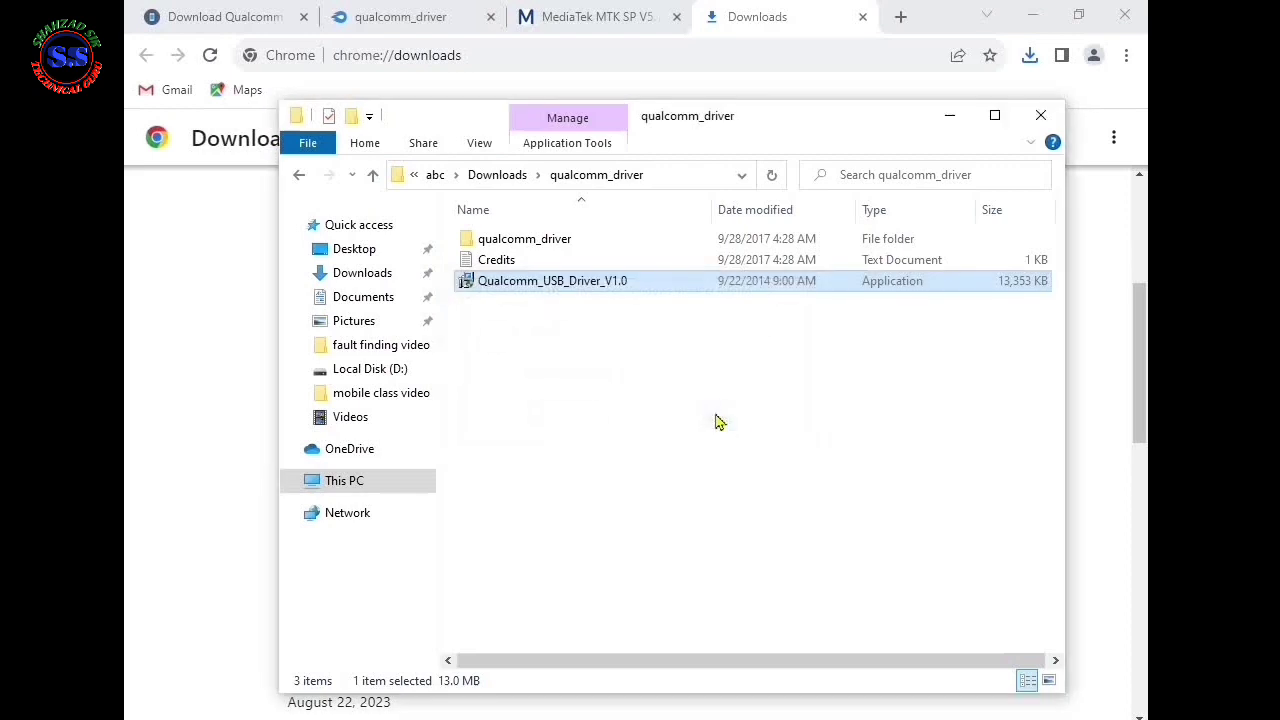
Close the qualcomm_driver folder and the browser window, and open a new Chrome window from the desktop's profile-specific shortcut.
left_click(1041, 120)
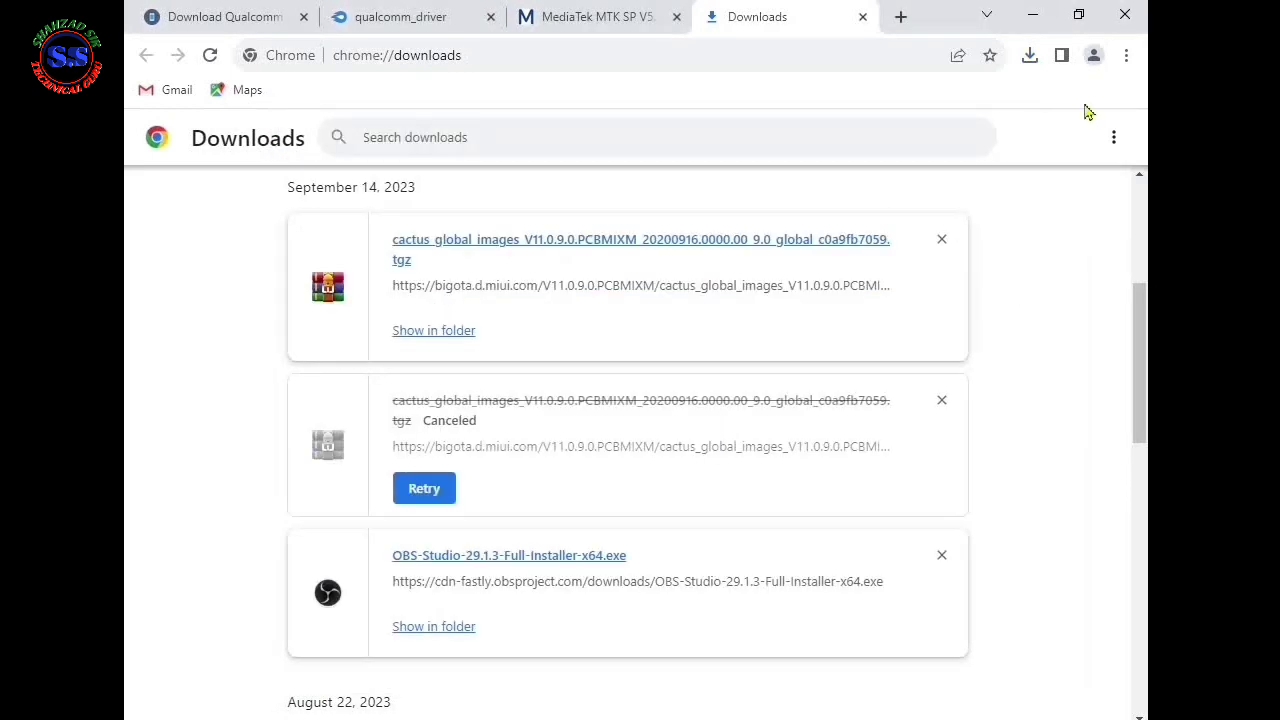
left_click(1120, 30)
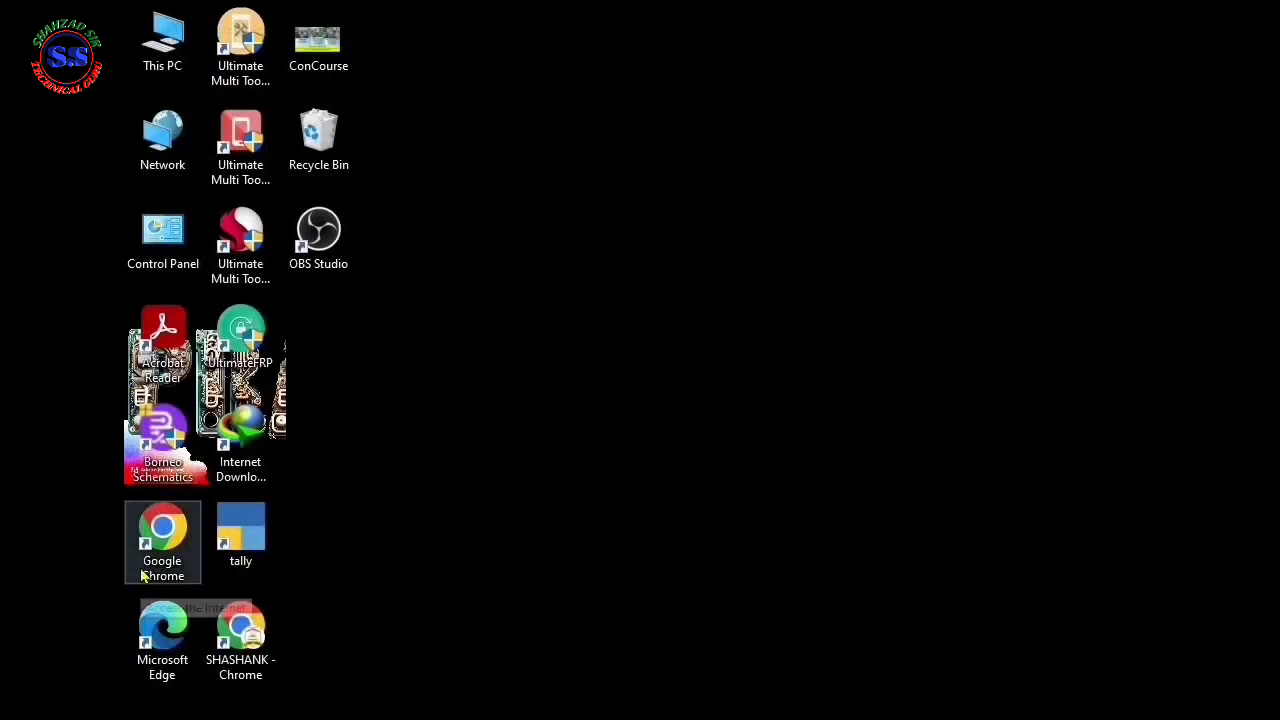
left_click(212, 650)
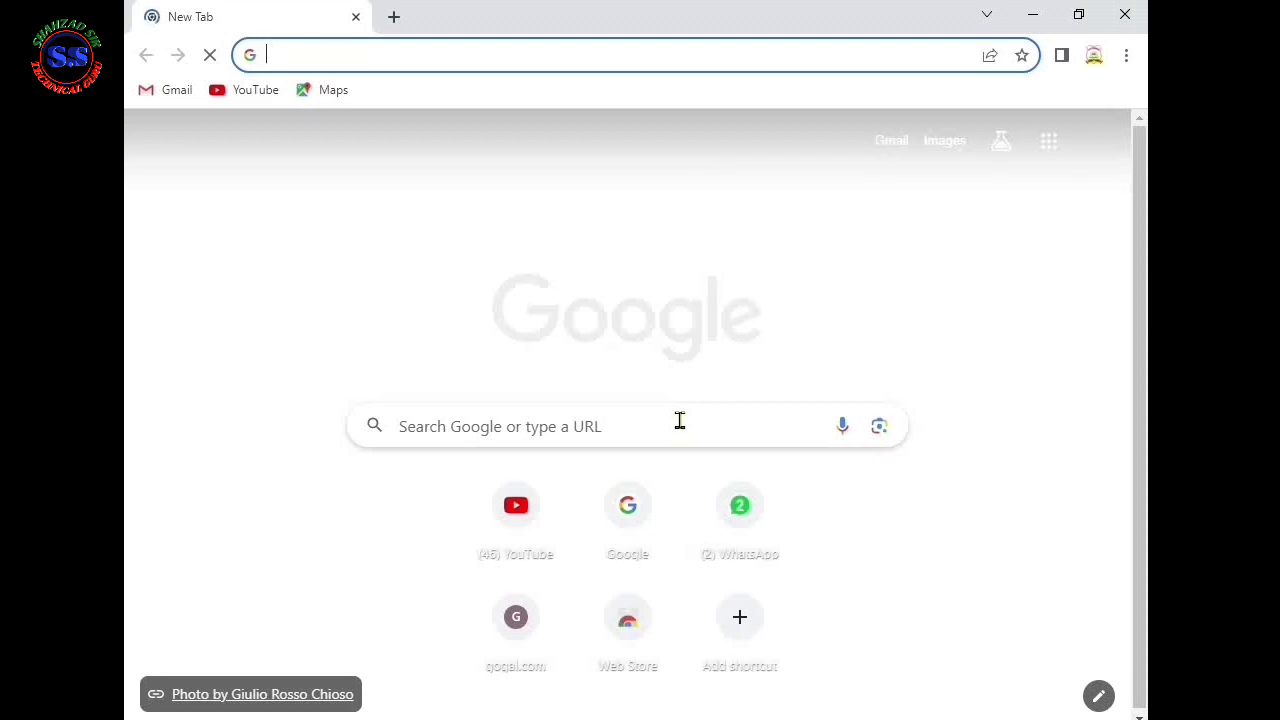
Search for "redmi y2 usb driver" and open the xiaomidriver.com Redmi Y2 page at its Windows driver download table.
type("redmi ")
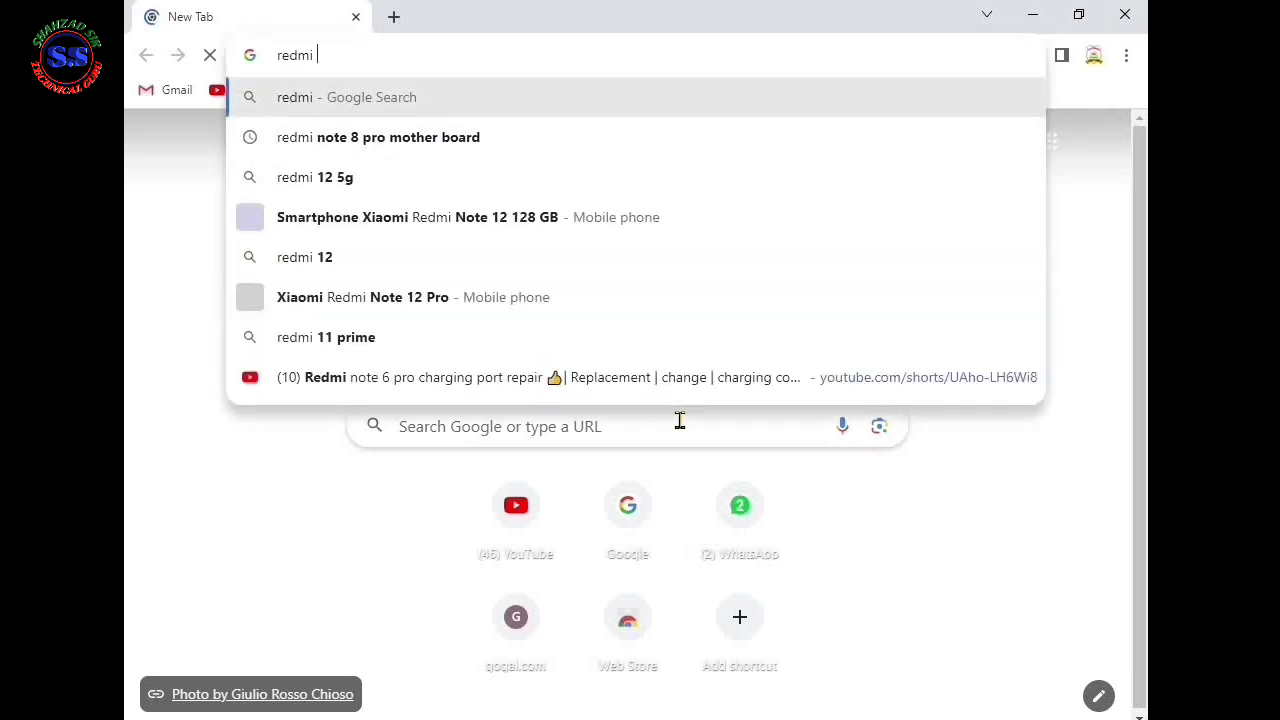
type("y2")
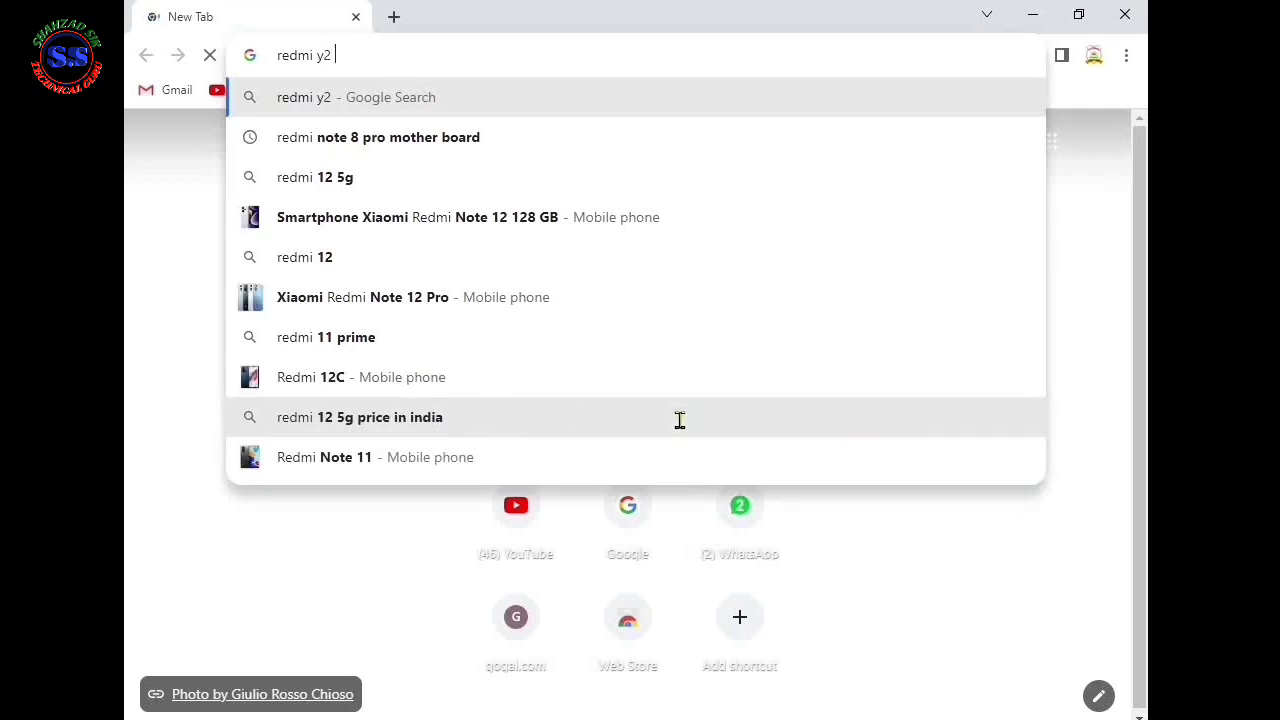
type(" usb")
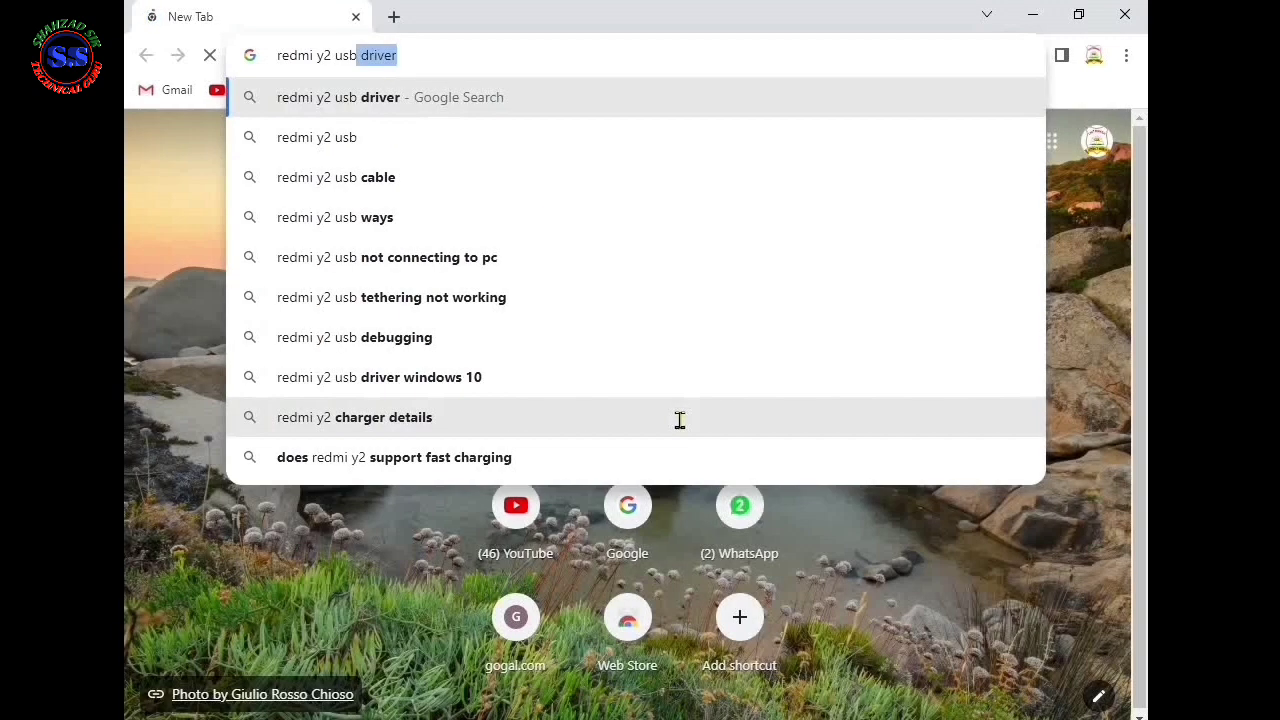
left_click(348, 102)
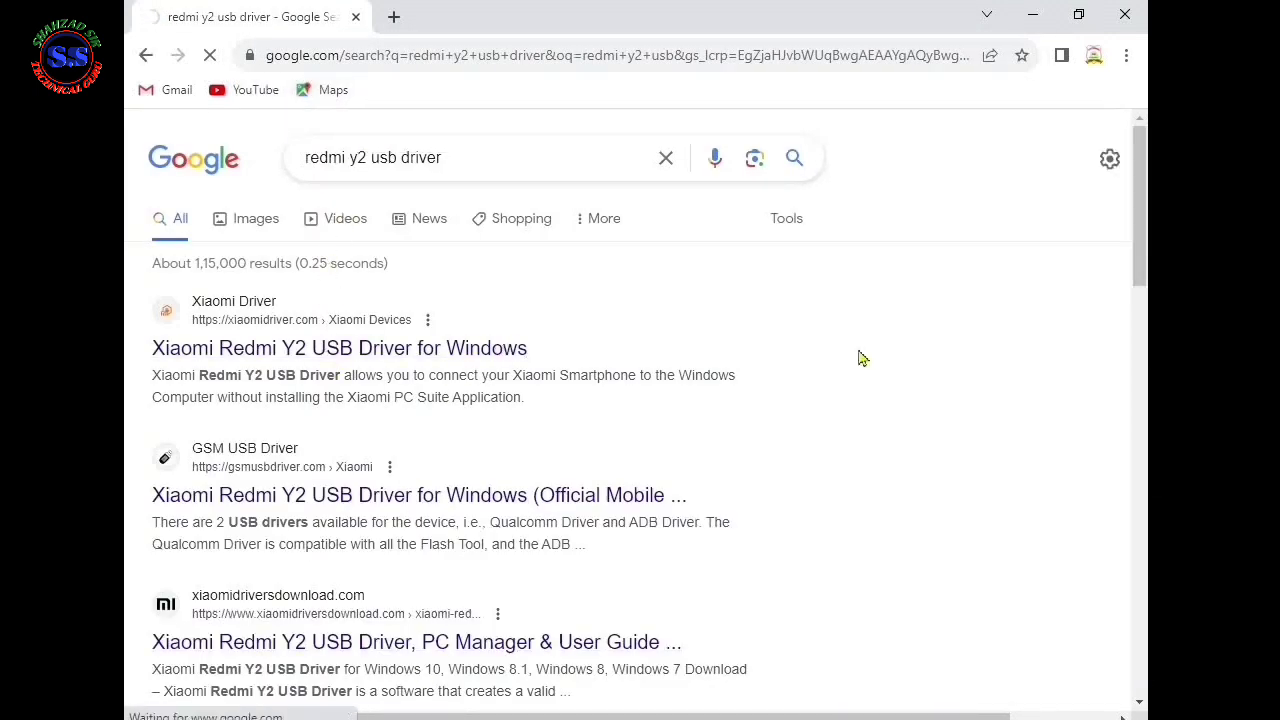
scroll(512, 490, "down", 5)
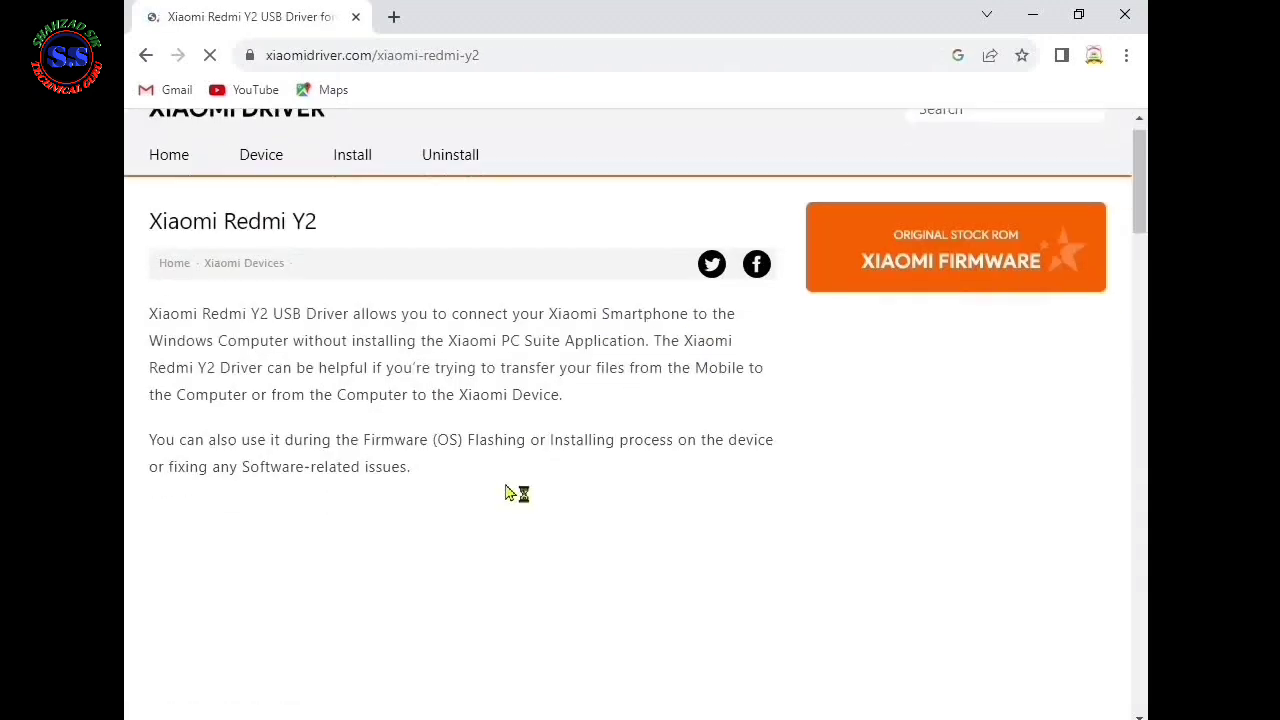
scroll(400, 563, "down", 4)
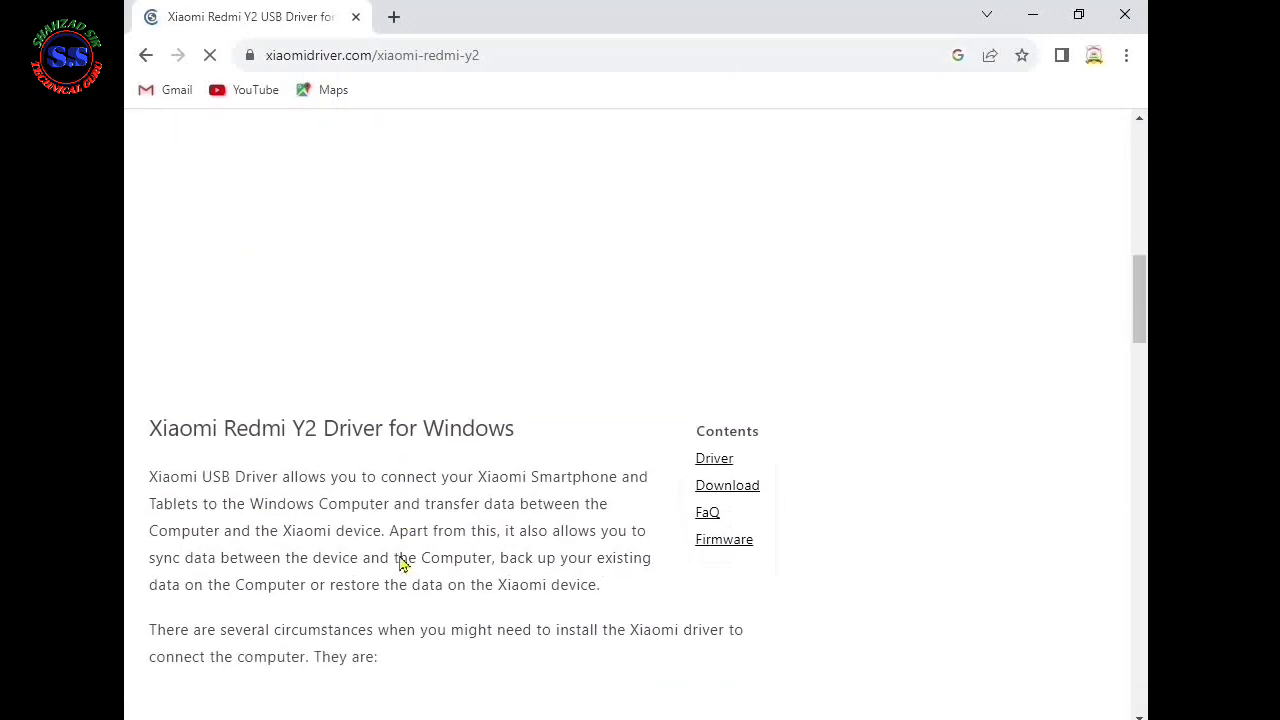
scroll(400, 563, "down", 7)
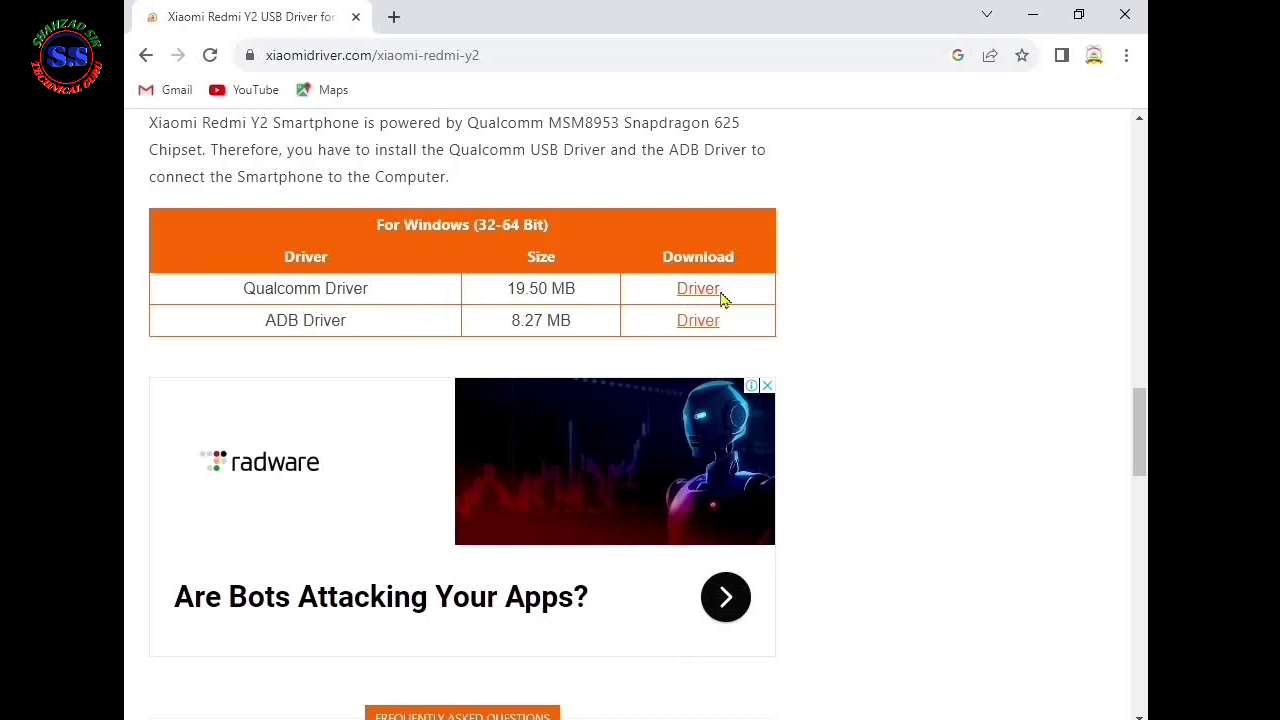
Search Google for "redmi y2" in a new tab, keeping the driver page open.
left_click(403, 22)
left_click(511, 430)
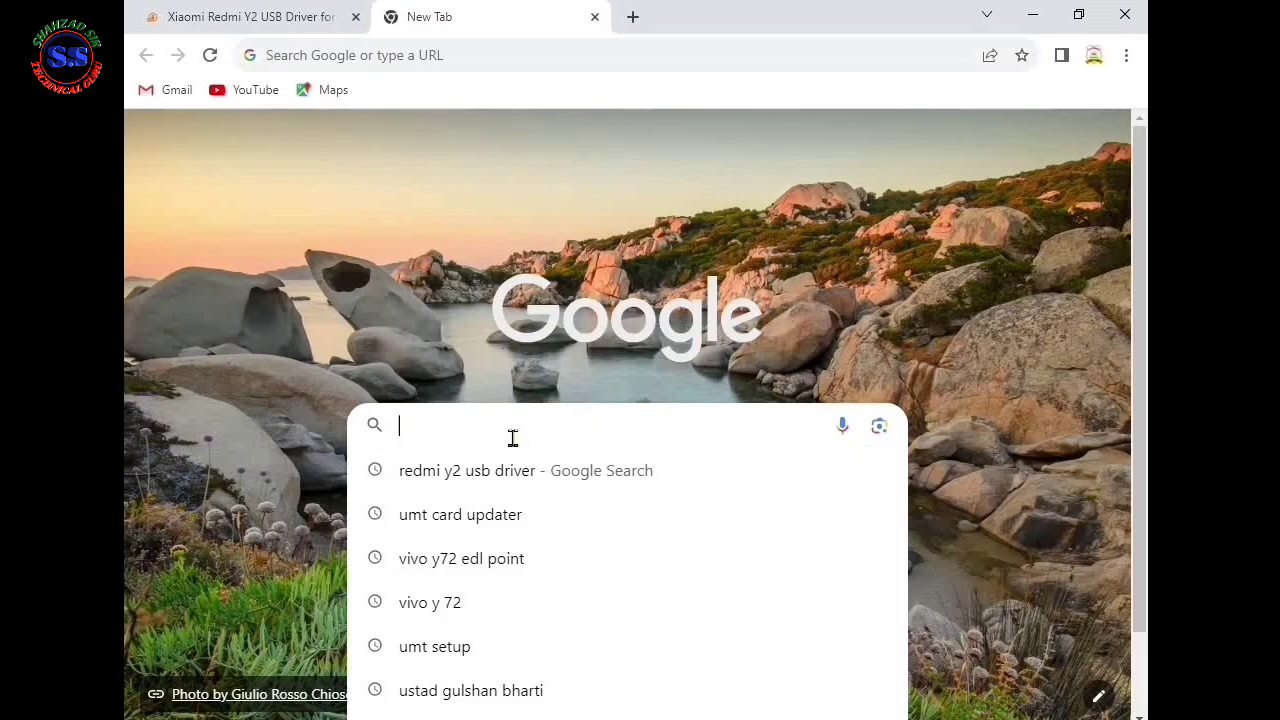
type("redmi ")
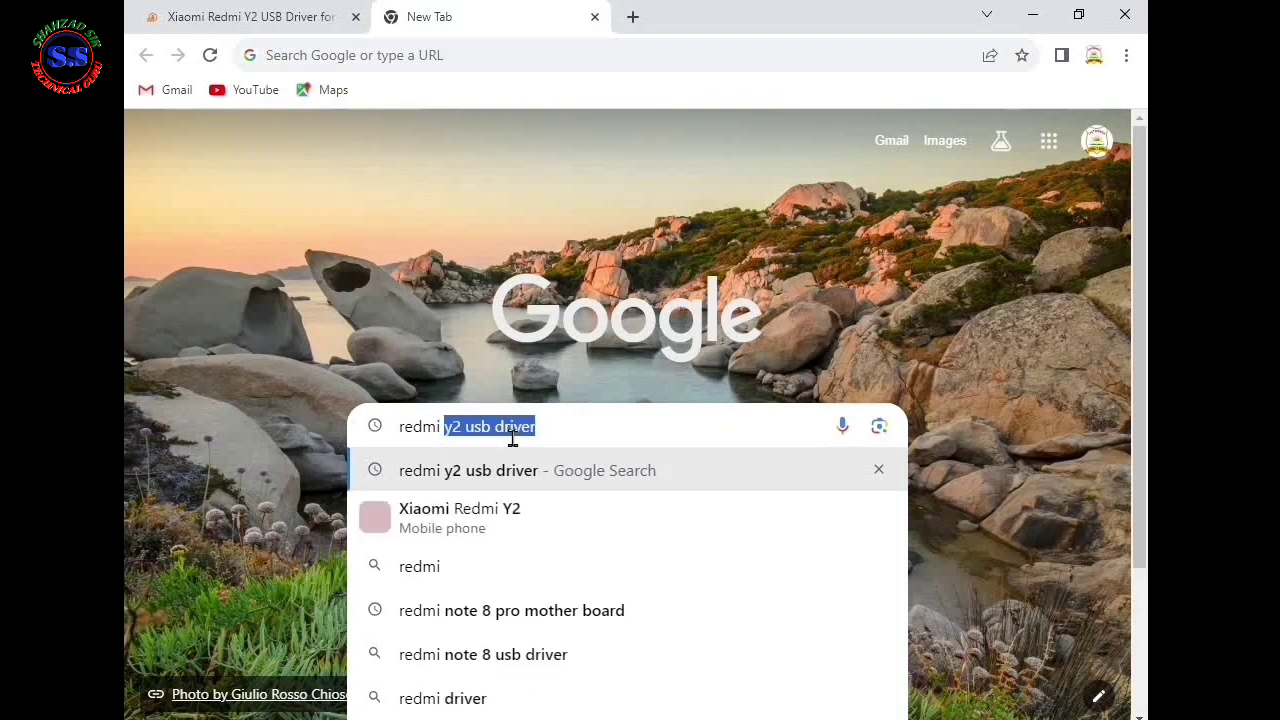
type("y2 u")
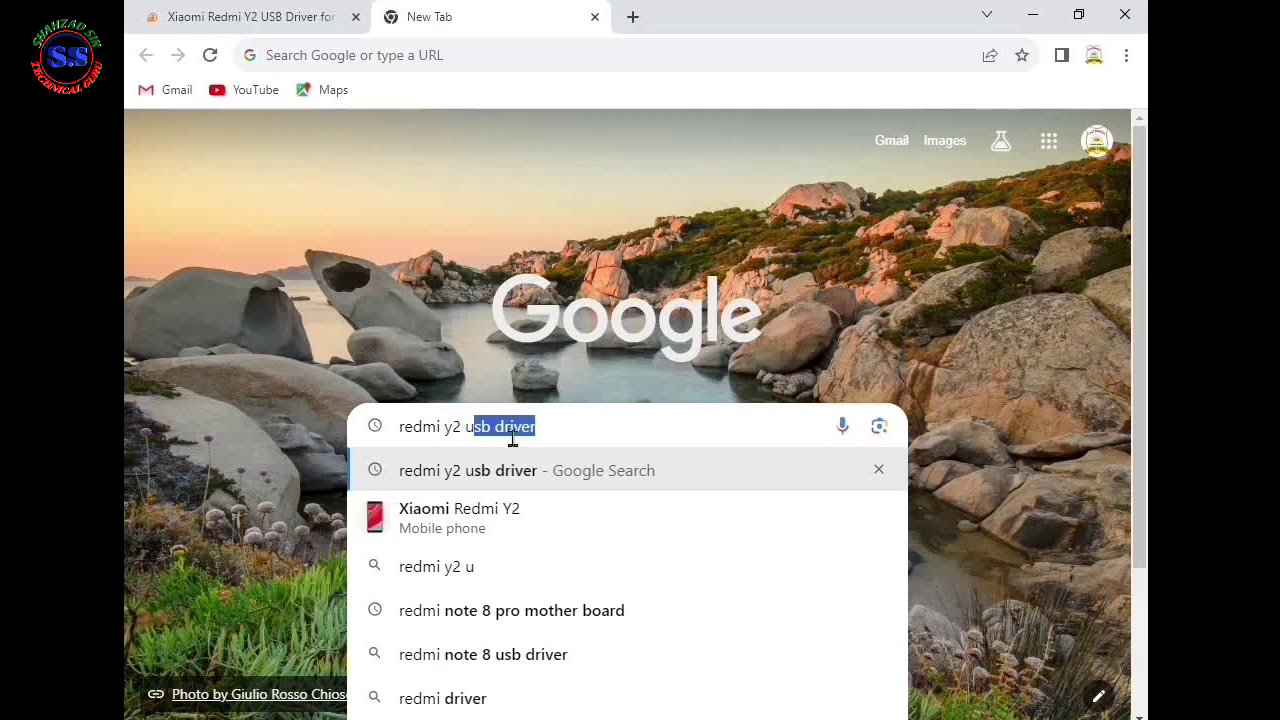
key("BackSpace")
key("BackSpace")
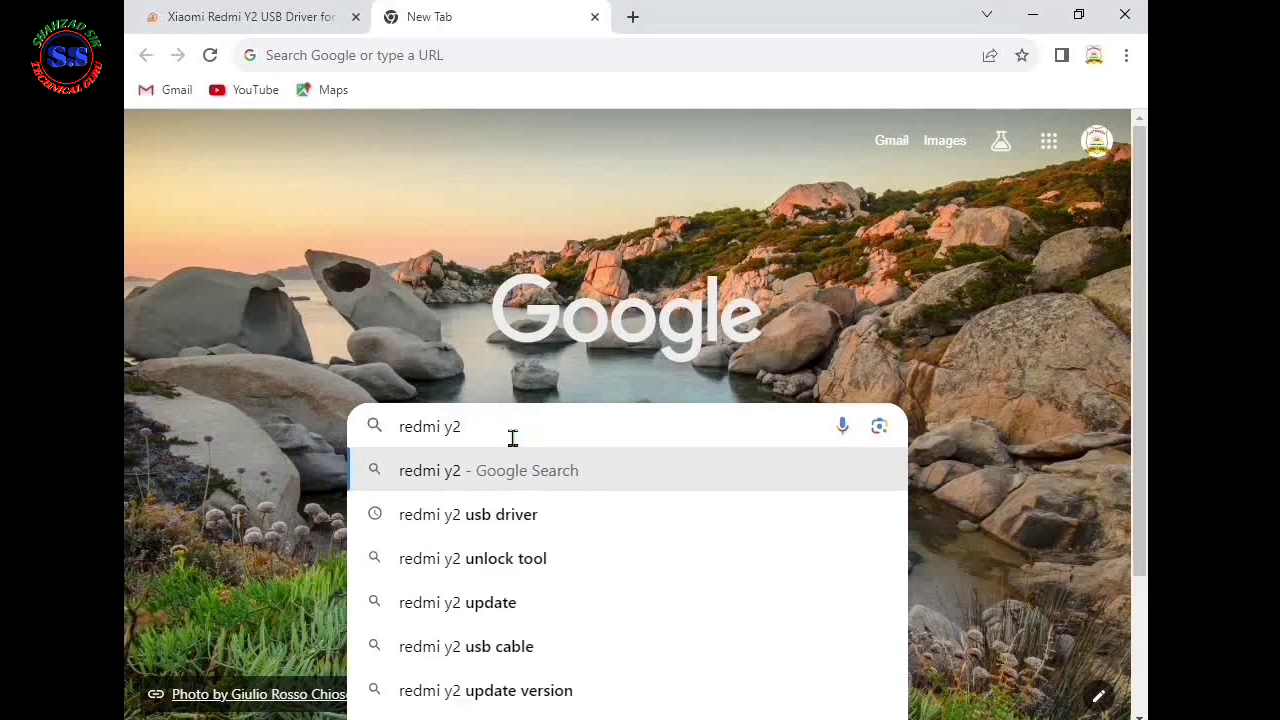
key("Return")
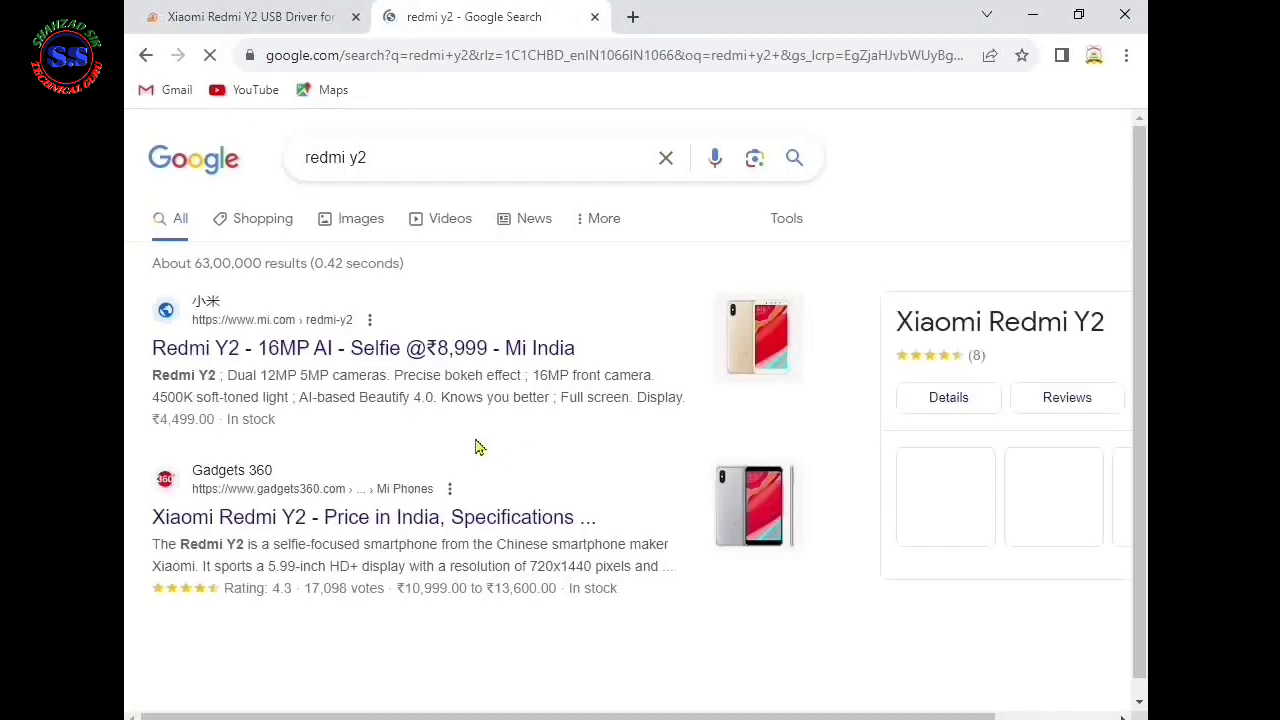
Open the GSMArena specifications for Xiaomi Redmi S2 (Redmi Y2) and highlight the chipset maker and model under Platform.
scroll(266, 543, "down", 5)
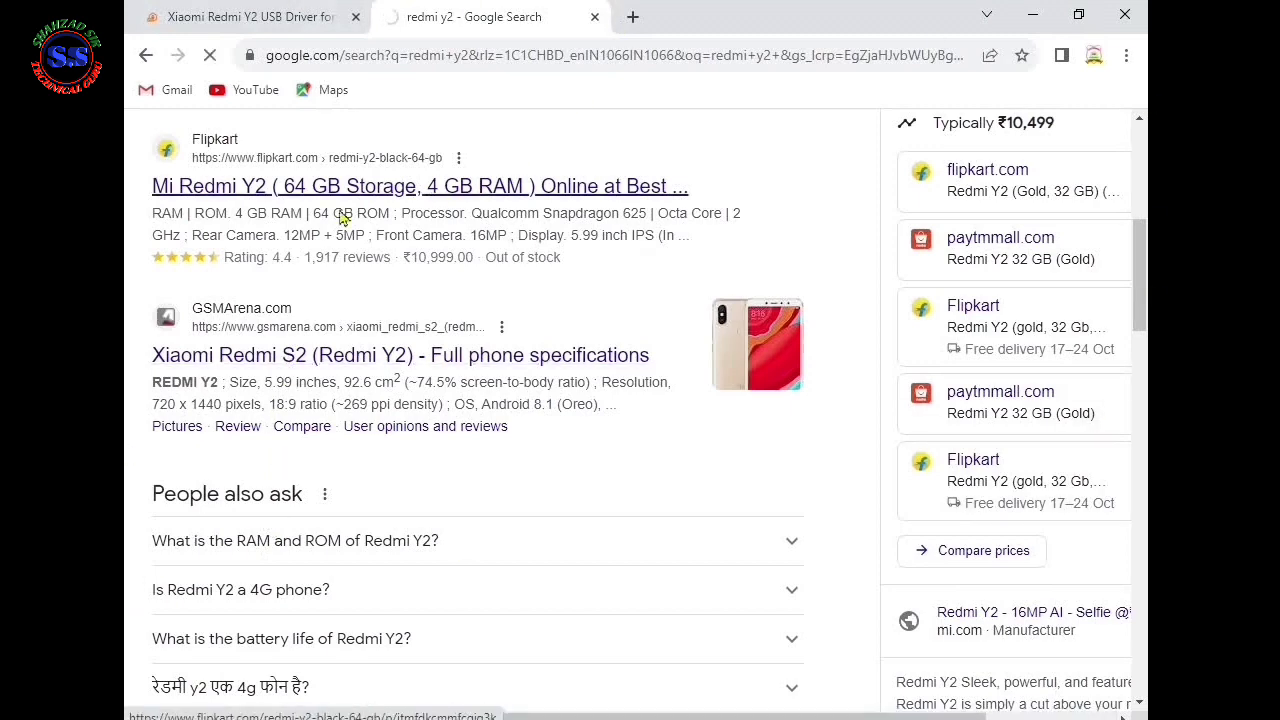
scroll(571, 543, "down", 3)
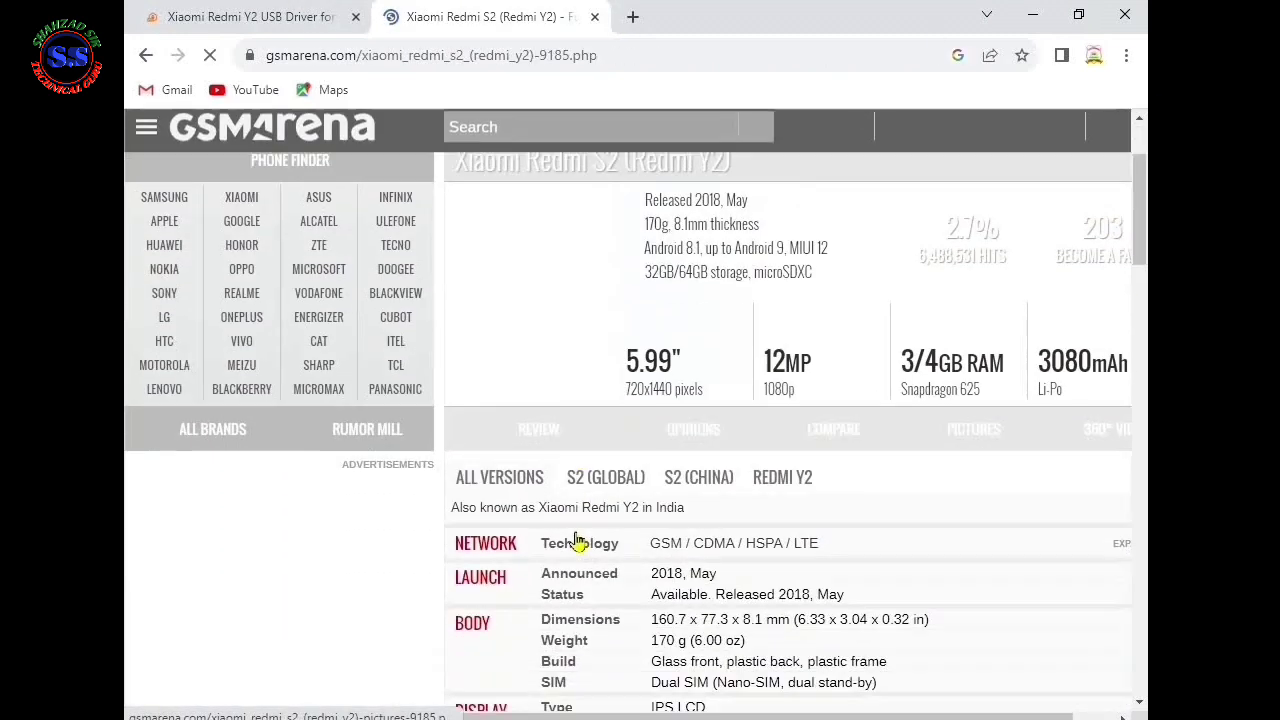
scroll(575, 540, "down", 1)
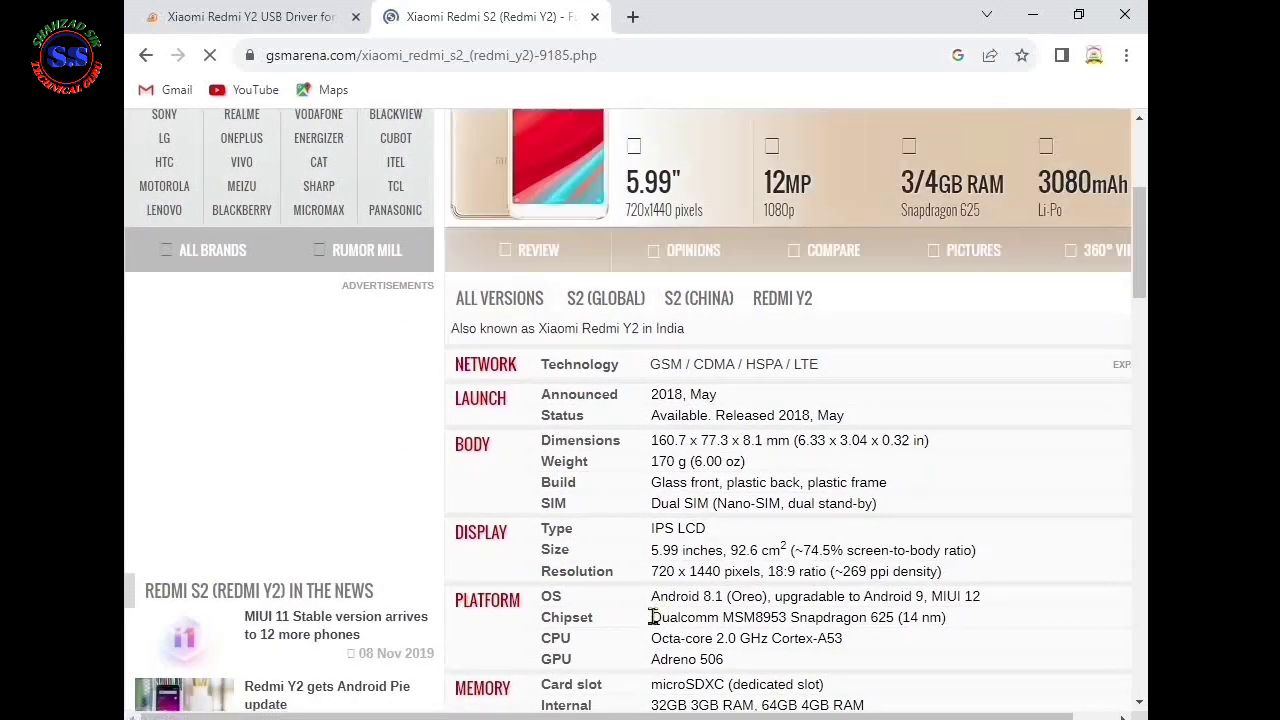
left_click_drag(652, 617, 759, 618)
mouse_move(783, 618)
left_mouse_down()
mouse_move(866, 619)
mouse_move(785, 619)
mouse_move(797, 619)
left_mouse_up()
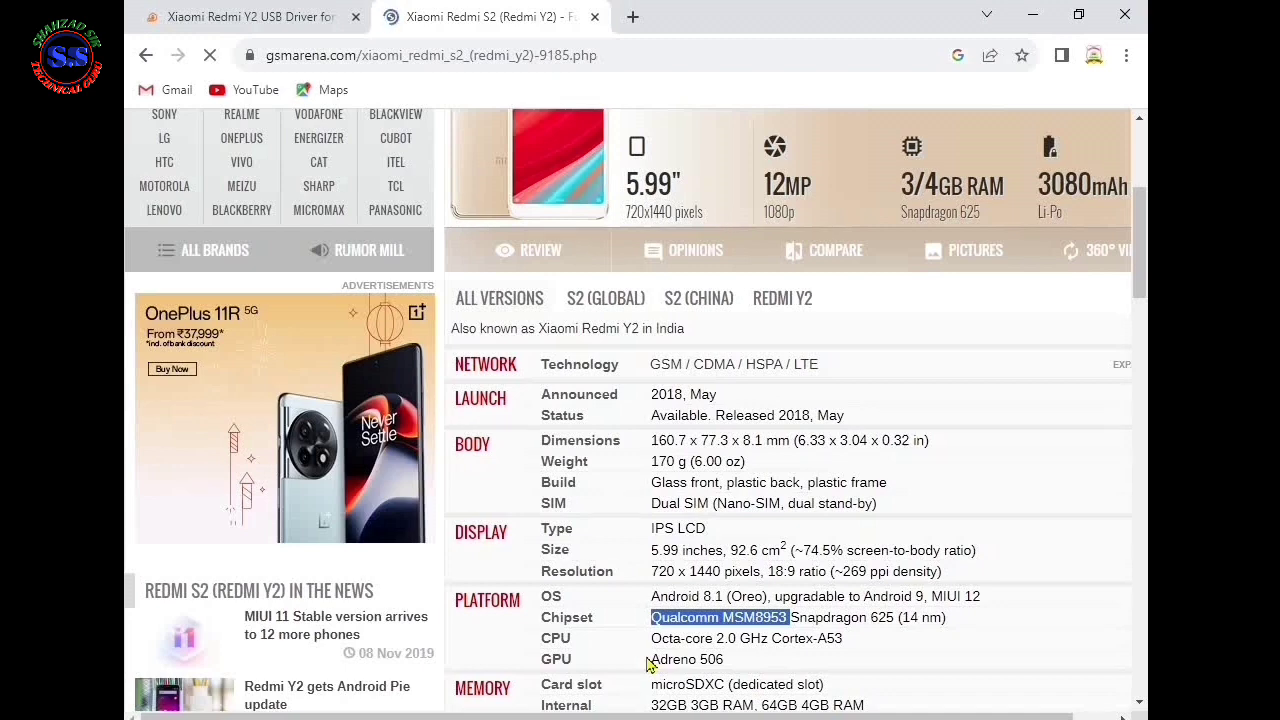
scroll(648, 663, "up", 3)
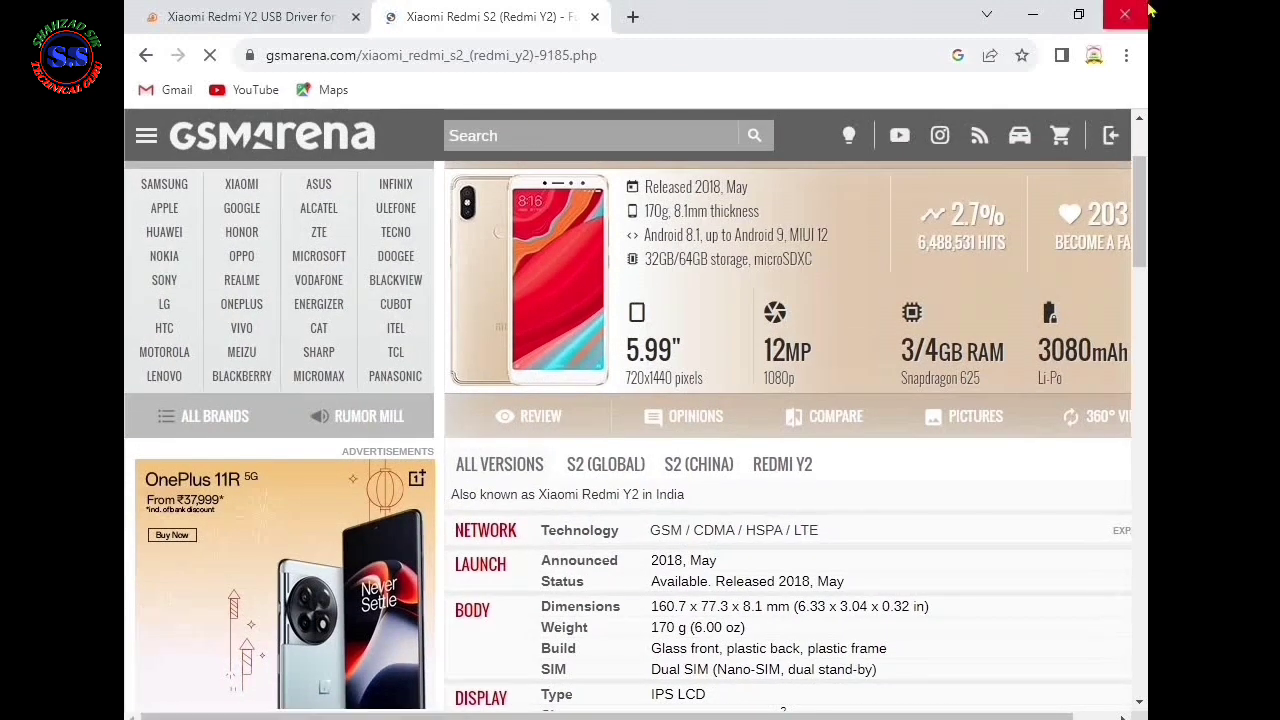